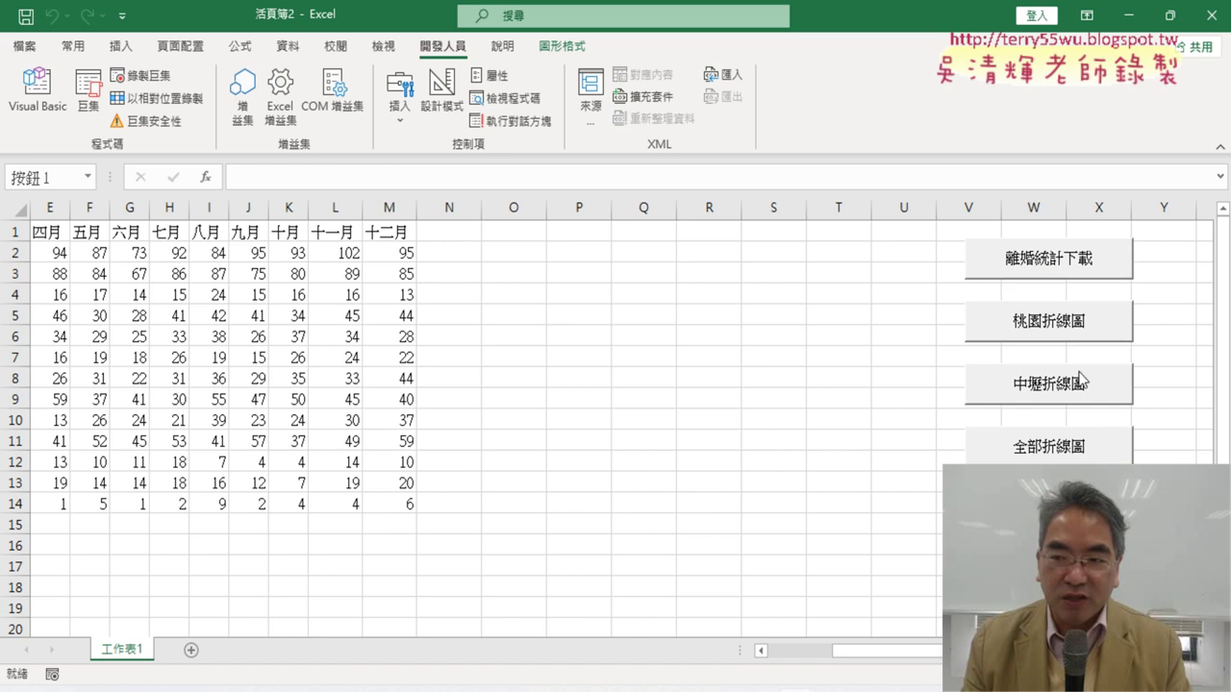
# Open the code of the 離婚統計下載 button's assigned macro through 指定巨集 and 編輯.
pyautogui.rightClick(1049, 253)
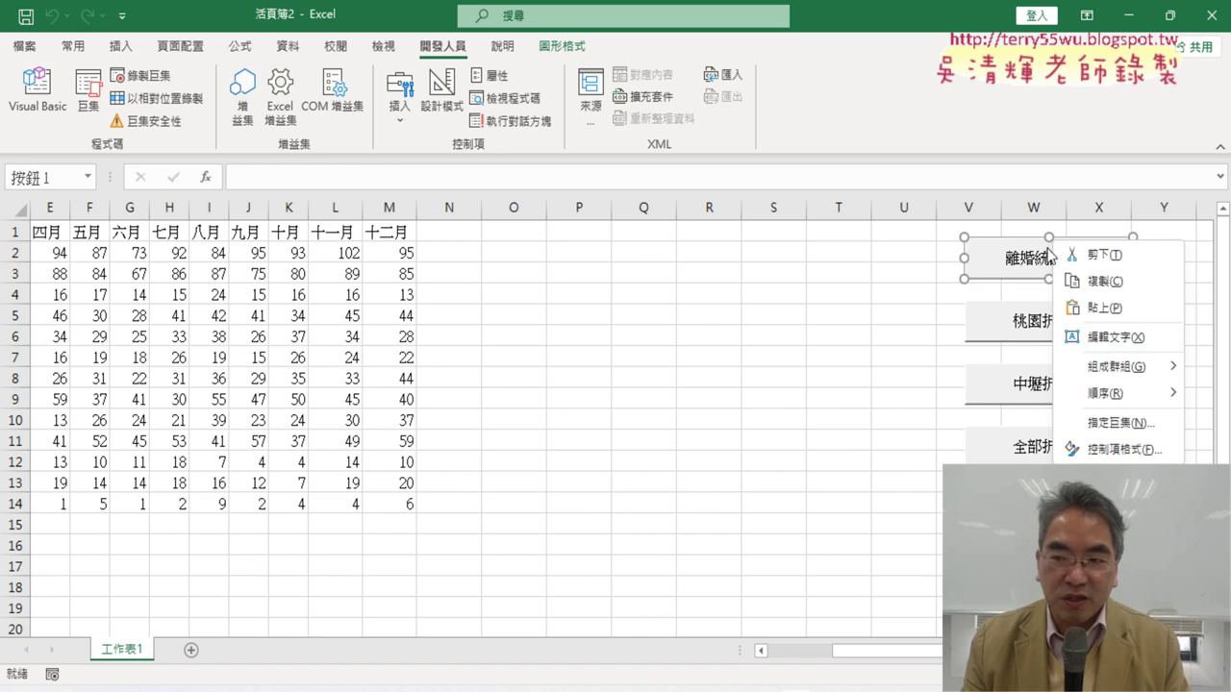
pyautogui.click(1118, 422)
pyautogui.click(1186, 278)
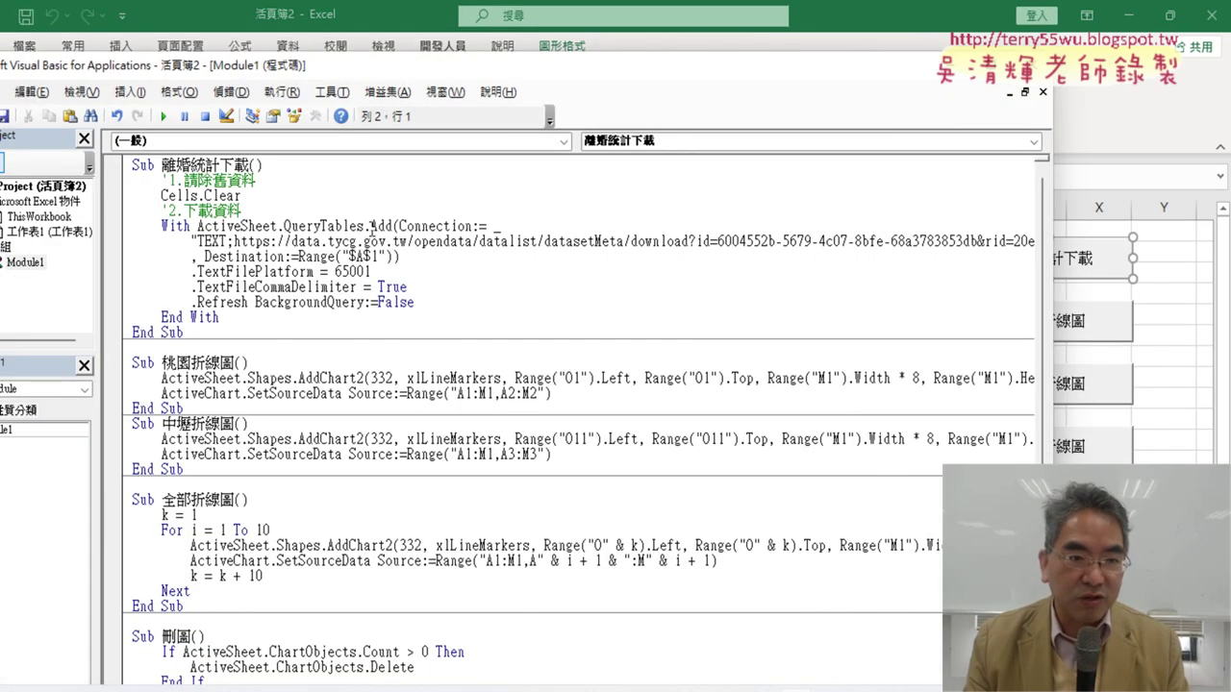
# Change the mistyped 請 in the line-2 comment to 清, so it reads 清除舊資料.
pyautogui.moveTo(241, 195)
pyautogui.mouseDown()
pyautogui.moveTo(141, 195)
pyautogui.moveTo(125, 181)
pyautogui.mouseUp()
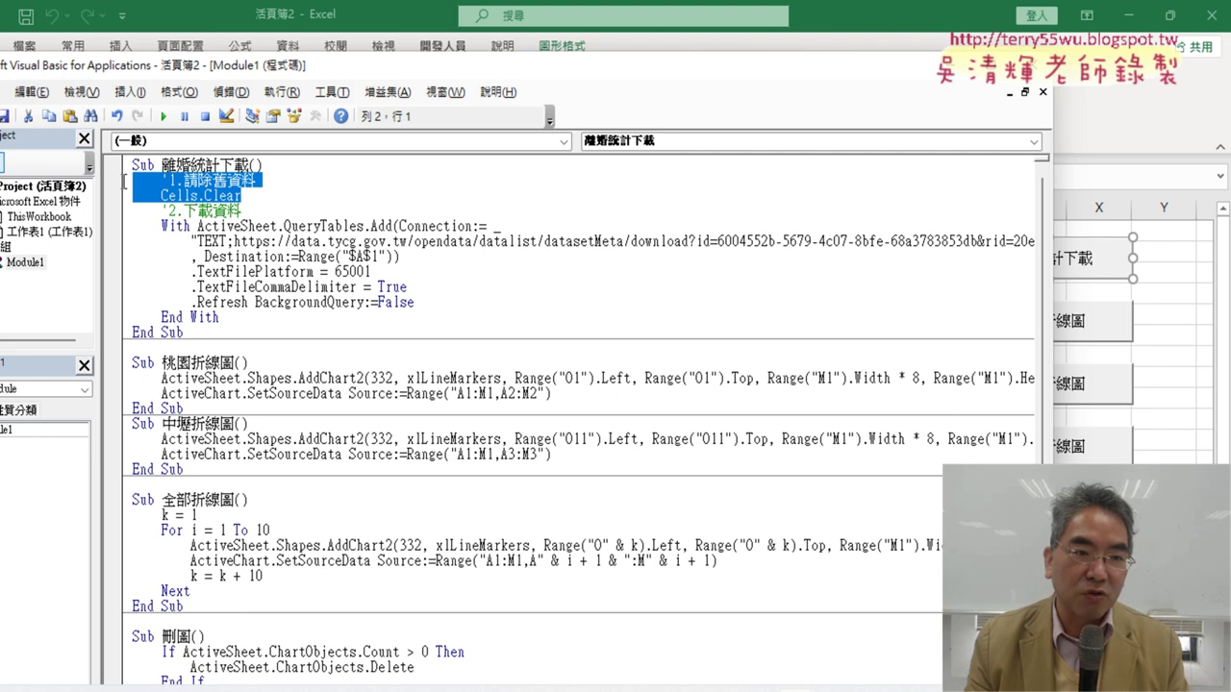
pyautogui.click(183, 181)
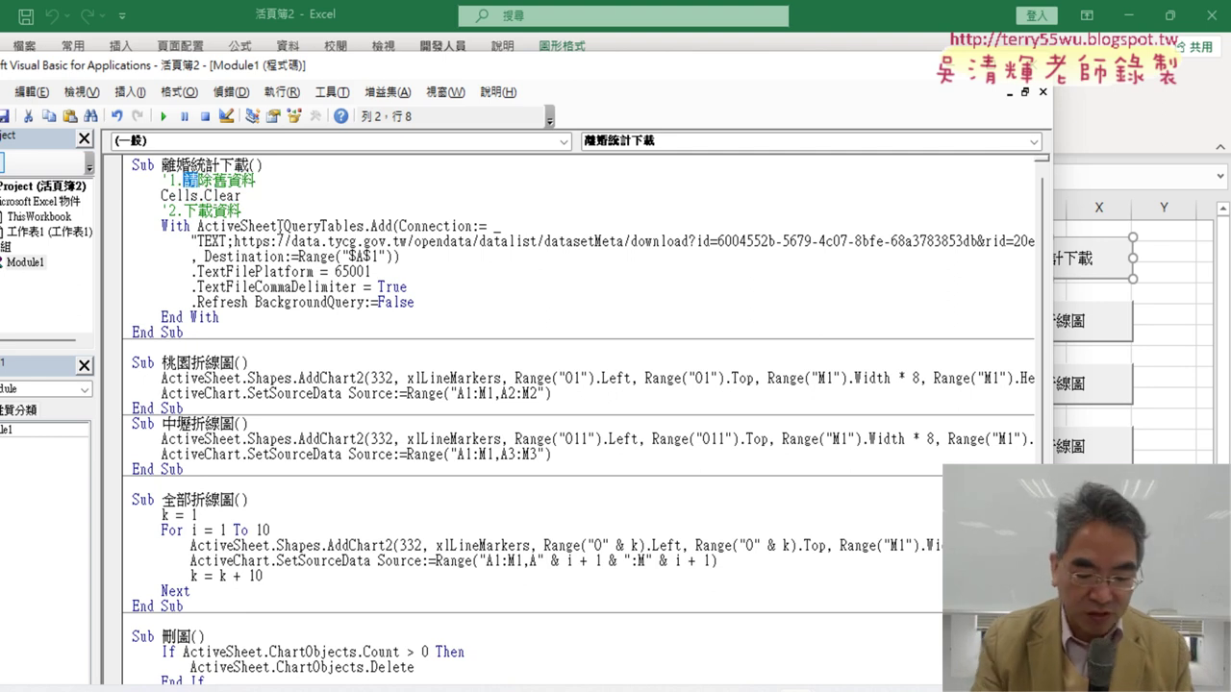
pyautogui.press('Delete')
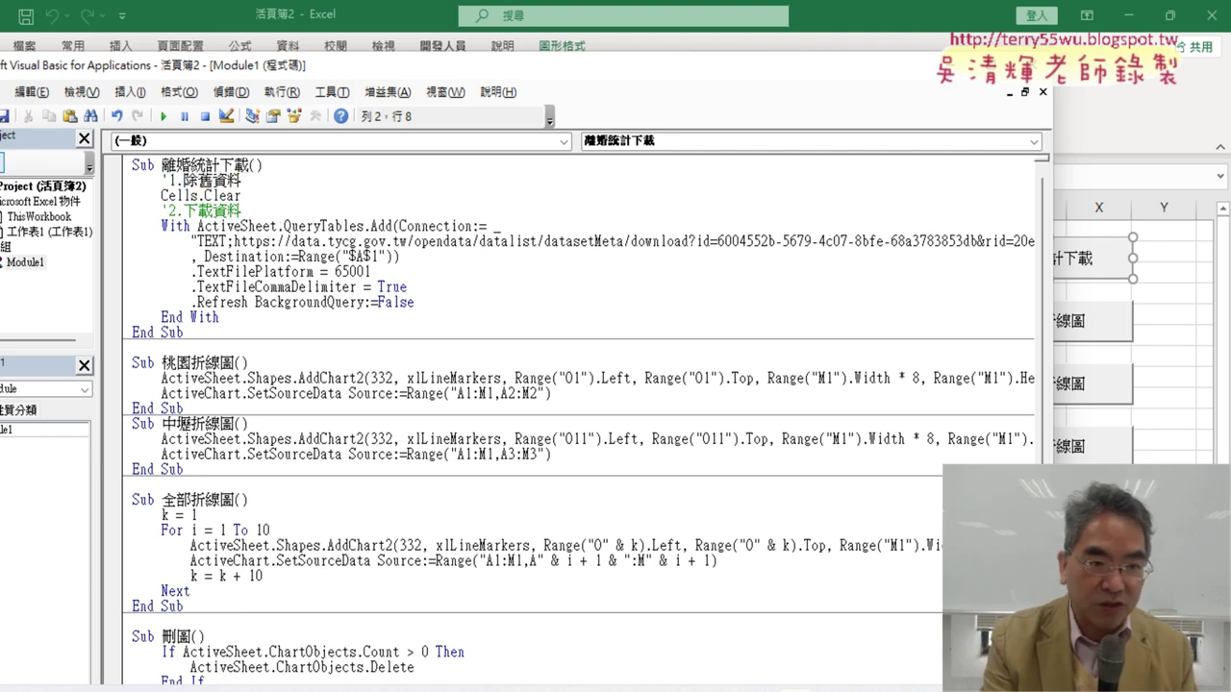
pyautogui.write('ㄑㄧㄥ')
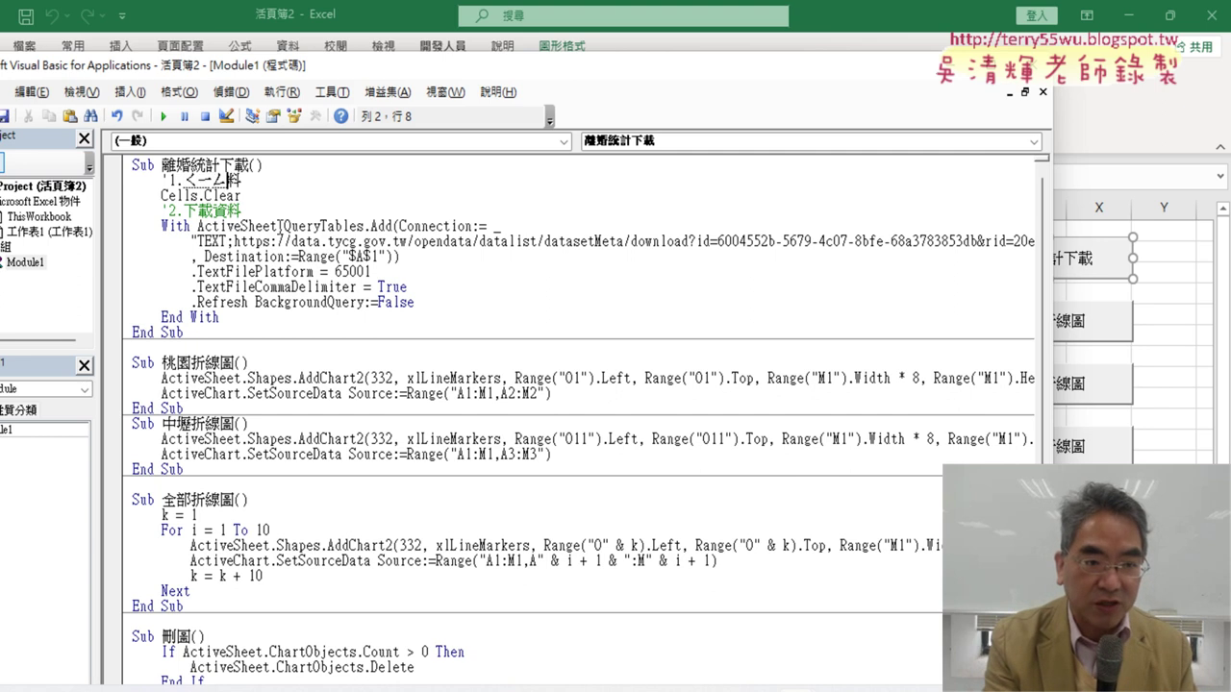
pyautogui.press('space')
pyautogui.press('Return')
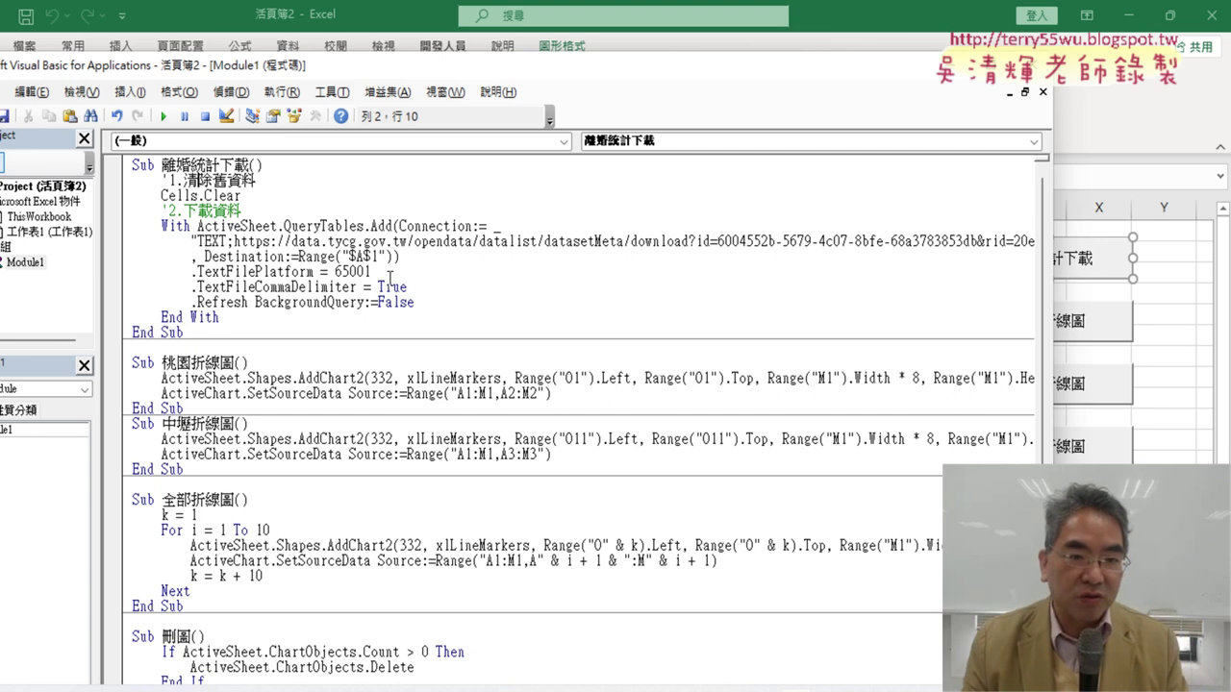
# Point out the 65001 value, shrink the code window beside the sheet, then close the editor.
pyautogui.moveTo(387, 273); pyautogui.dragTo(343, 273)
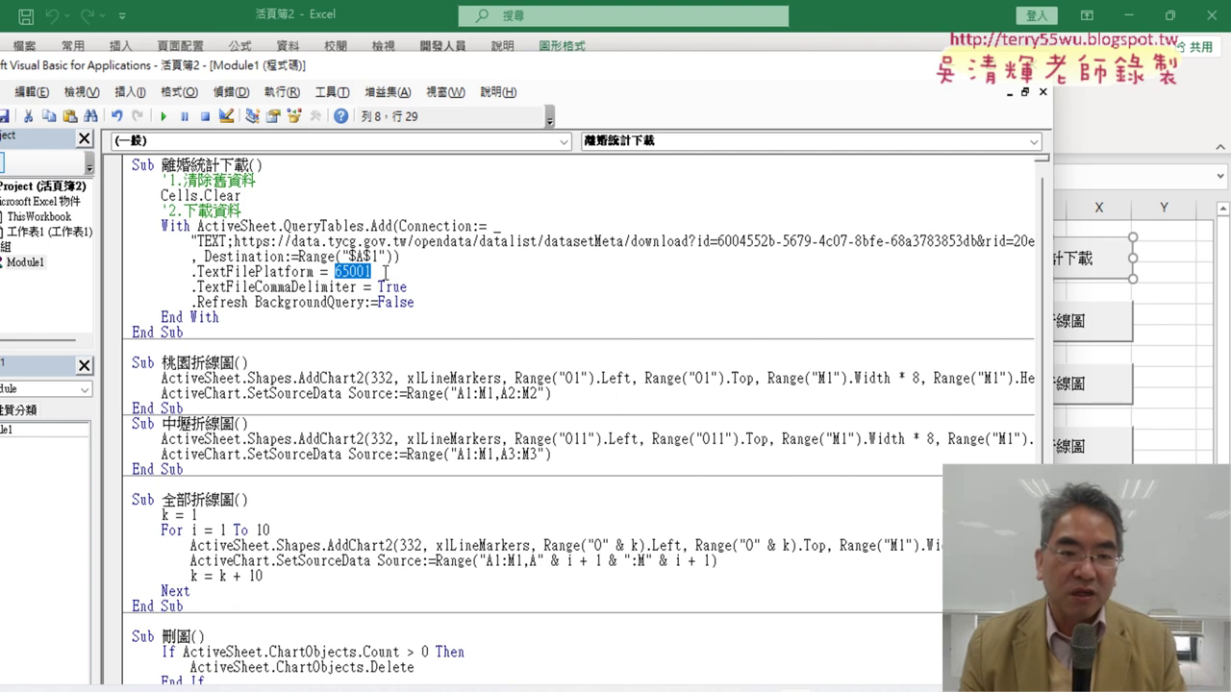
pyautogui.moveTo(1050, 302); pyautogui.dragTo(743, 297)
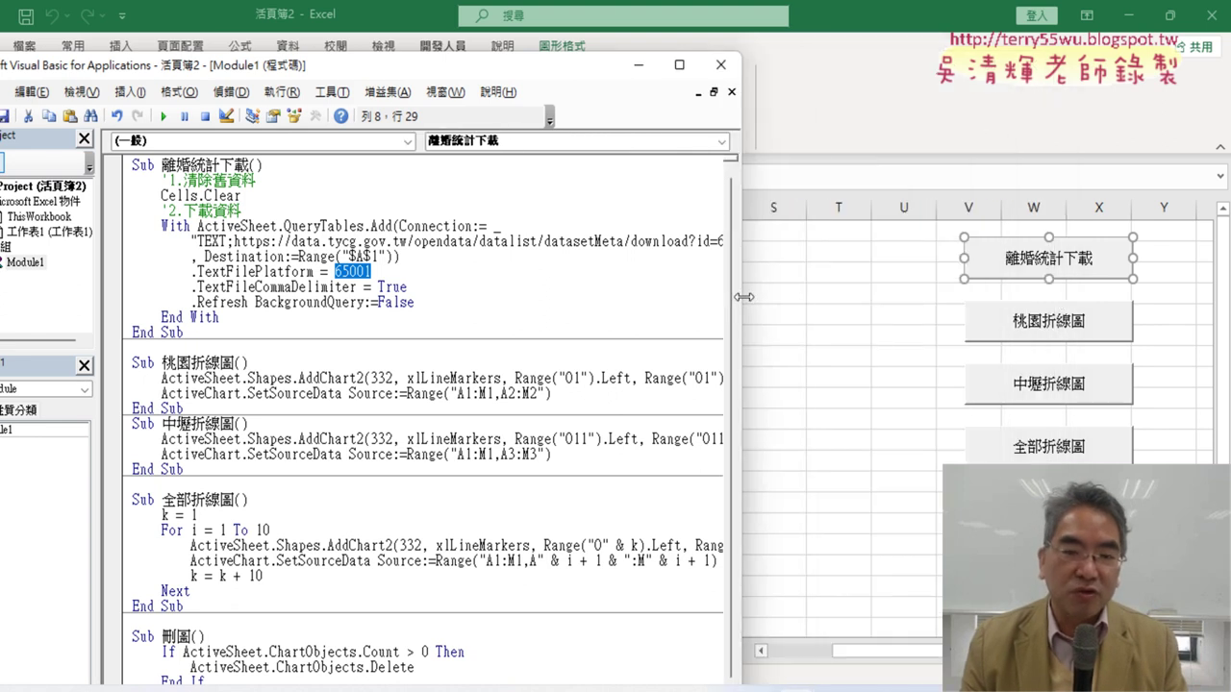
pyautogui.moveTo(490, 64); pyautogui.dragTo(887, 62)
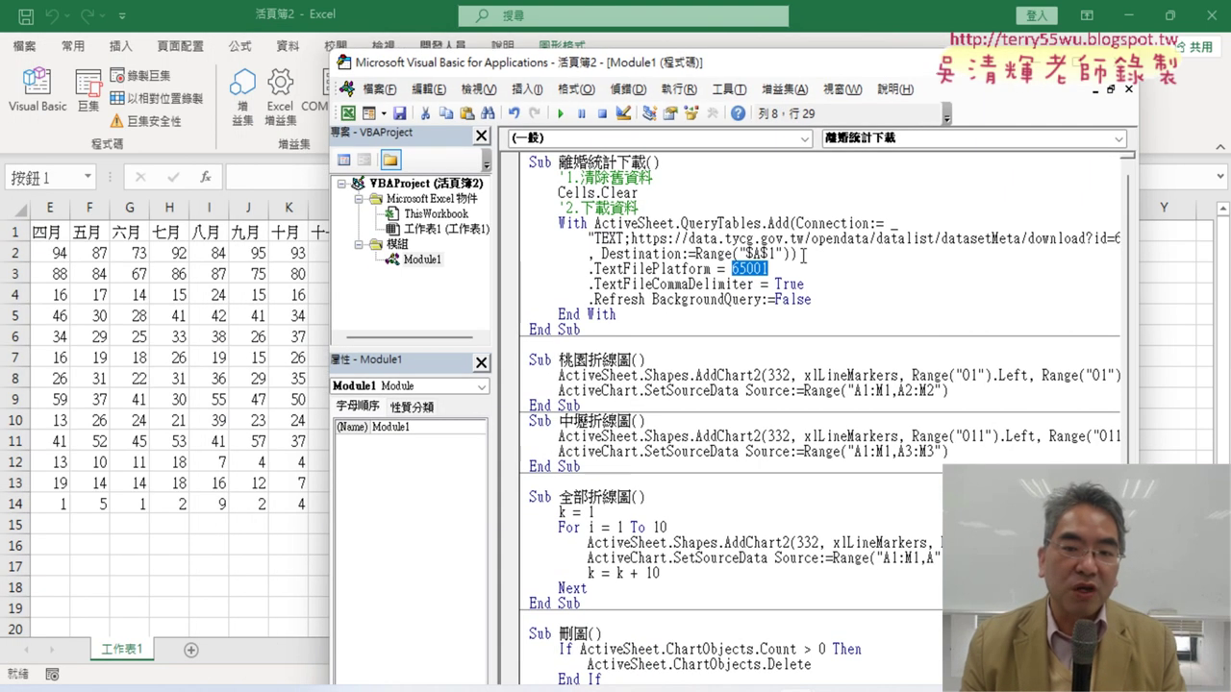
pyautogui.click(770, 270)
pyautogui.moveTo(770, 272); pyautogui.dragTo(732, 273)
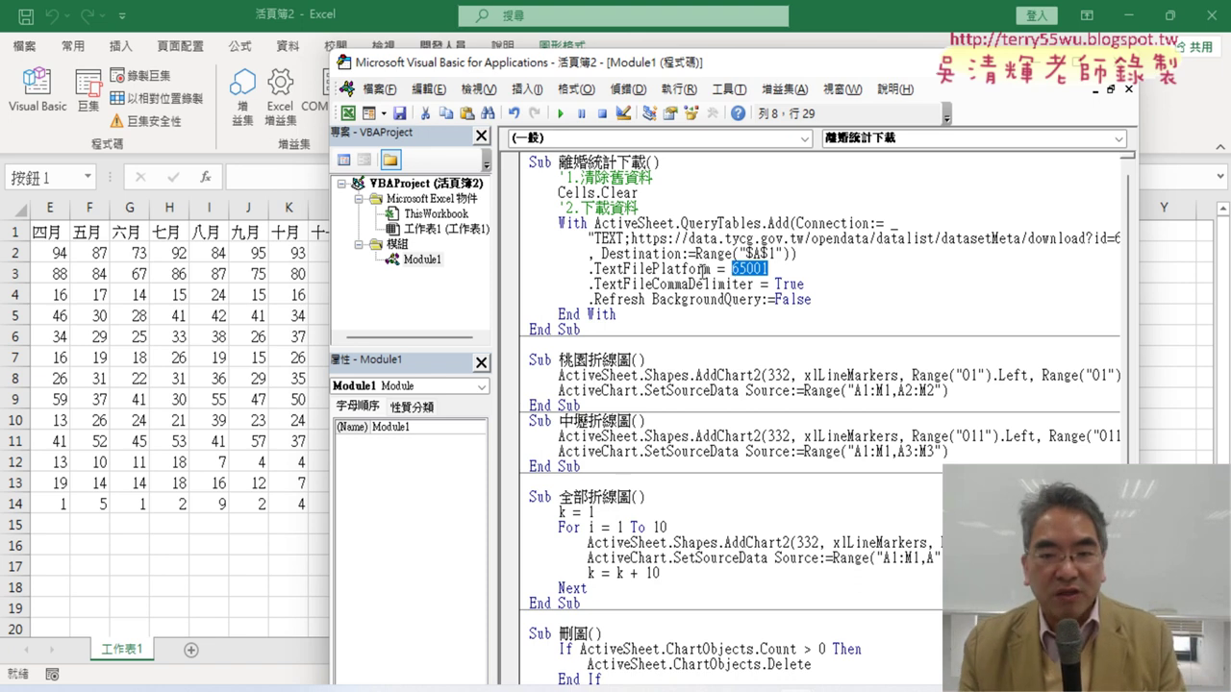
pyautogui.click(703, 269)
pyautogui.click(170, 252)
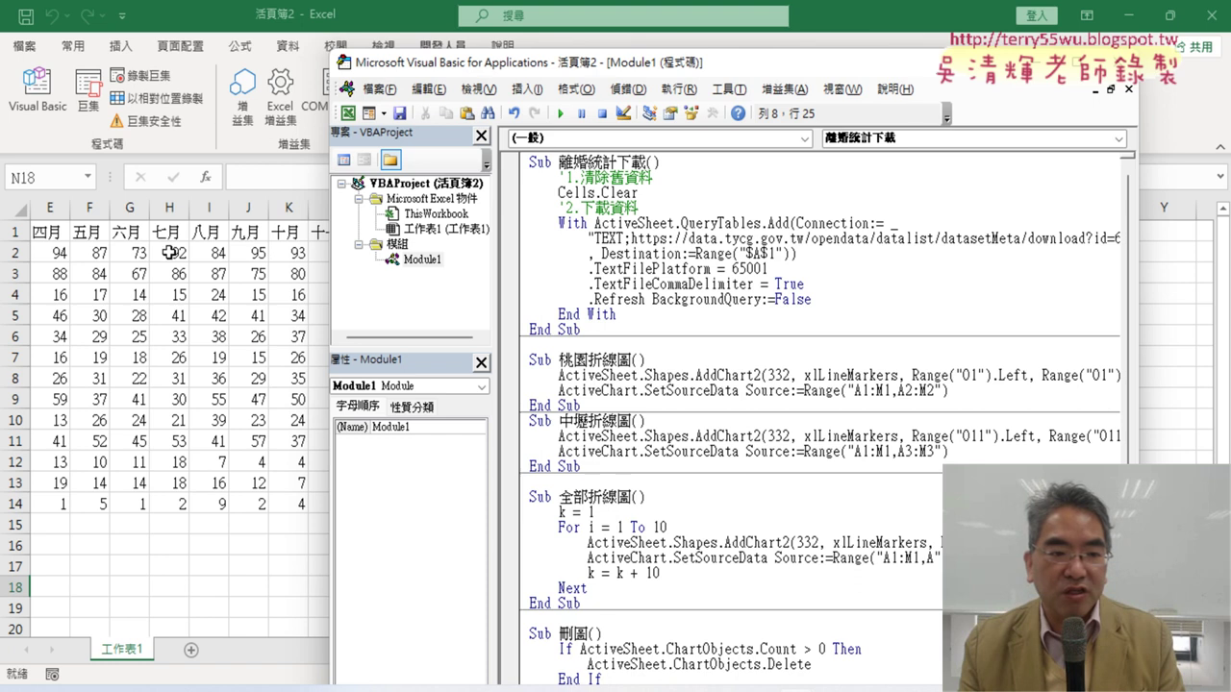
pyautogui.click(170, 378)
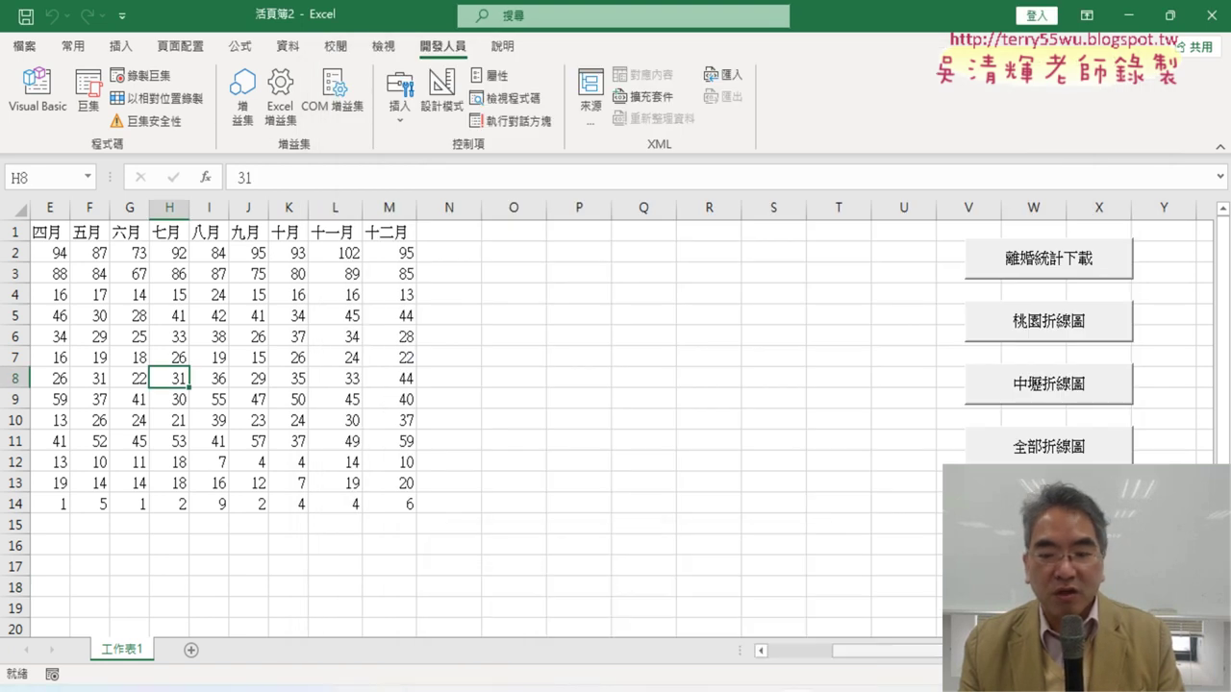
# Select the whole district table A1:M14, then deselect it by picking O8.
pyautogui.moveTo(875, 661); pyautogui.dragTo(837, 662)
pyautogui.click(319, 438)
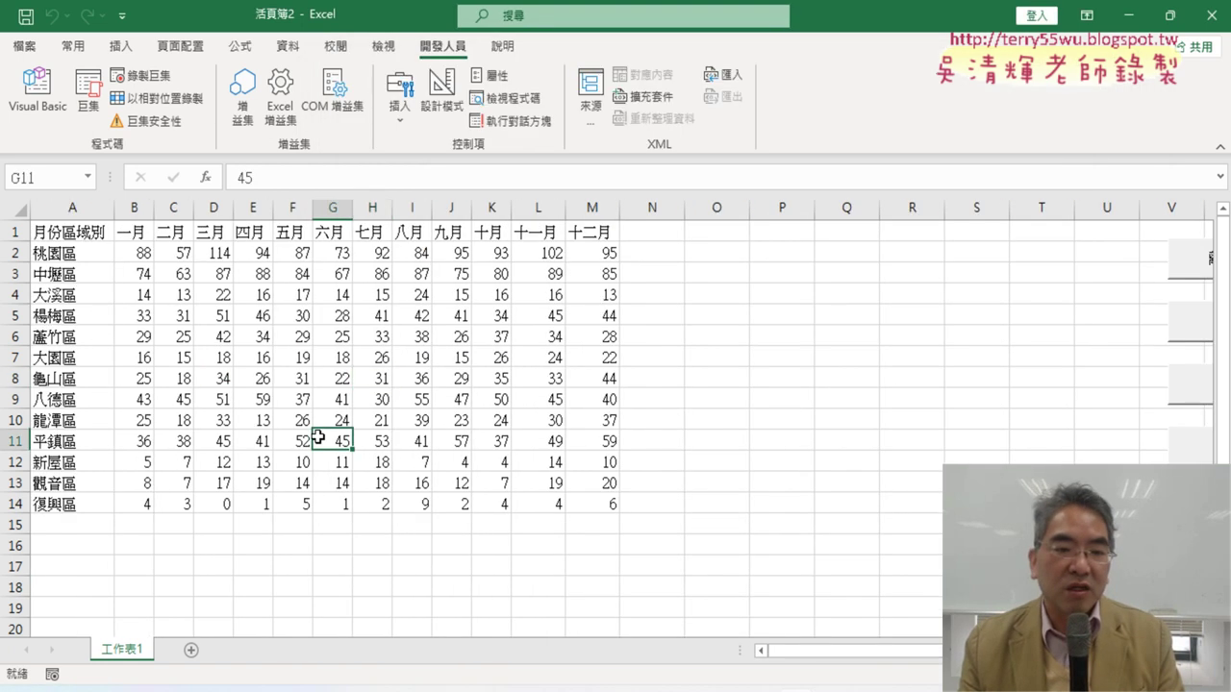
pyautogui.click(607, 504)
pyautogui.hotkey('ctrl', 'a')
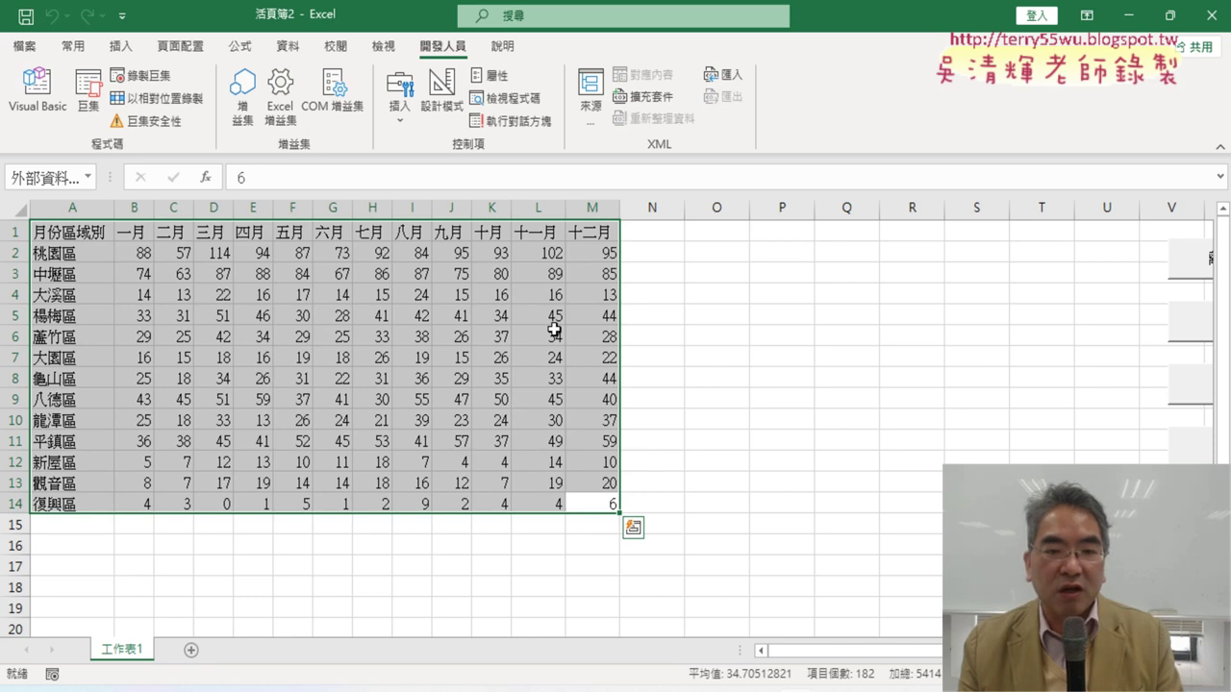
pyautogui.click(738, 376)
# Draw the 桃園區 monthly line chart with the 桃園折線圖 button, then show the data.gov.tw dataset page.
pyautogui.moveTo(888, 659); pyautogui.dragTo(926, 654)
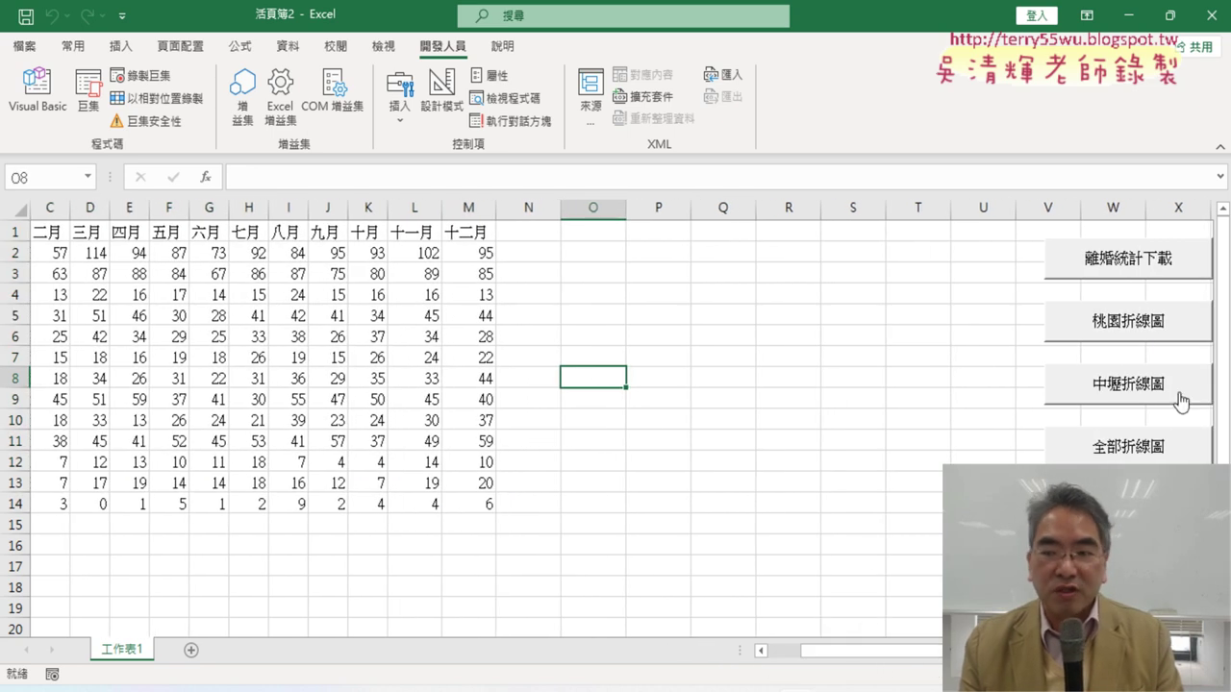
pyautogui.click(1141, 332)
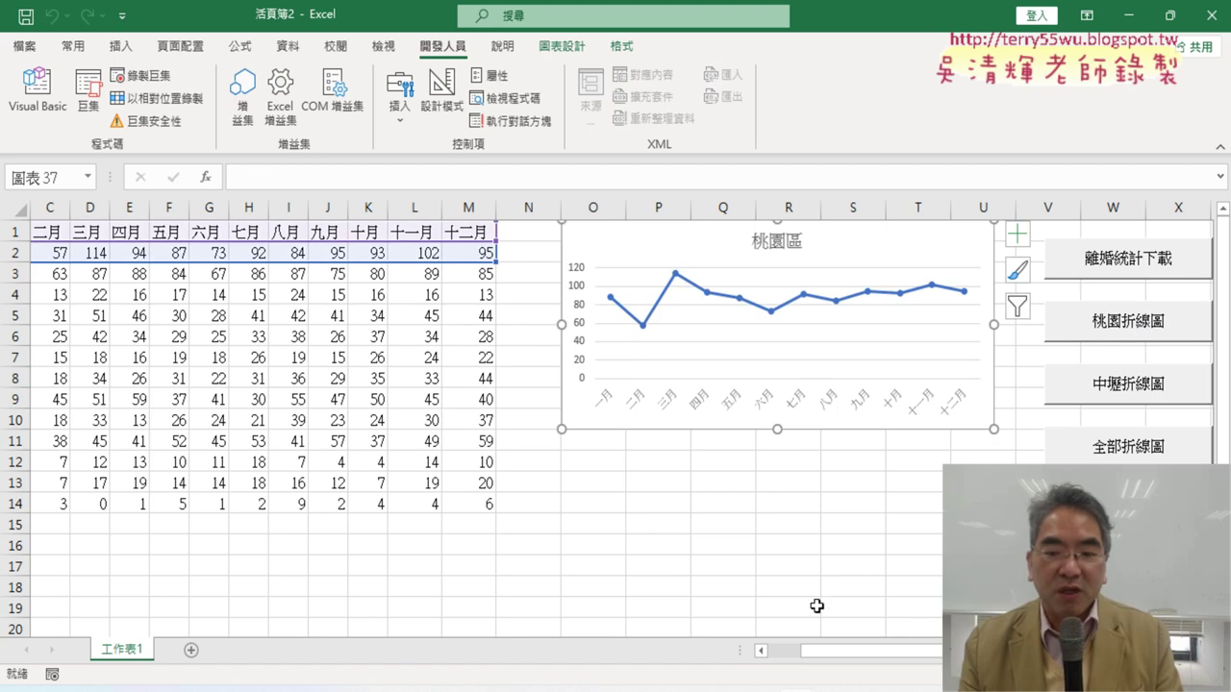
pyautogui.moveTo(865, 652); pyautogui.dragTo(827, 652)
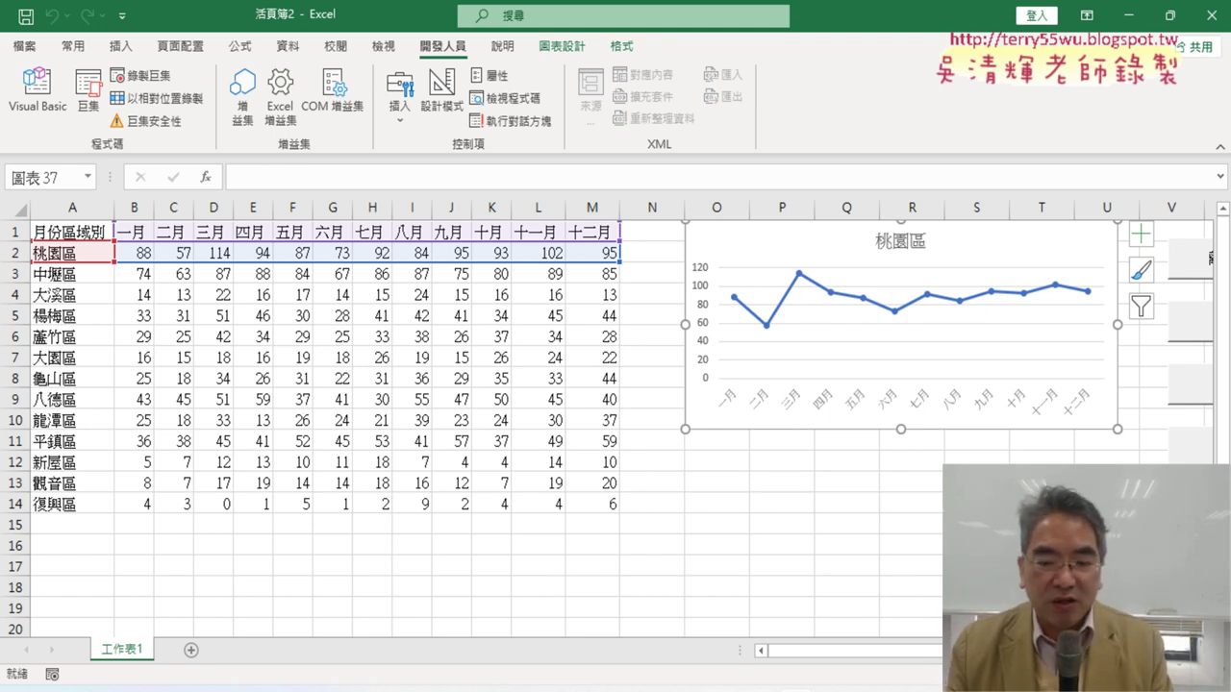
pyautogui.click(750, 510)
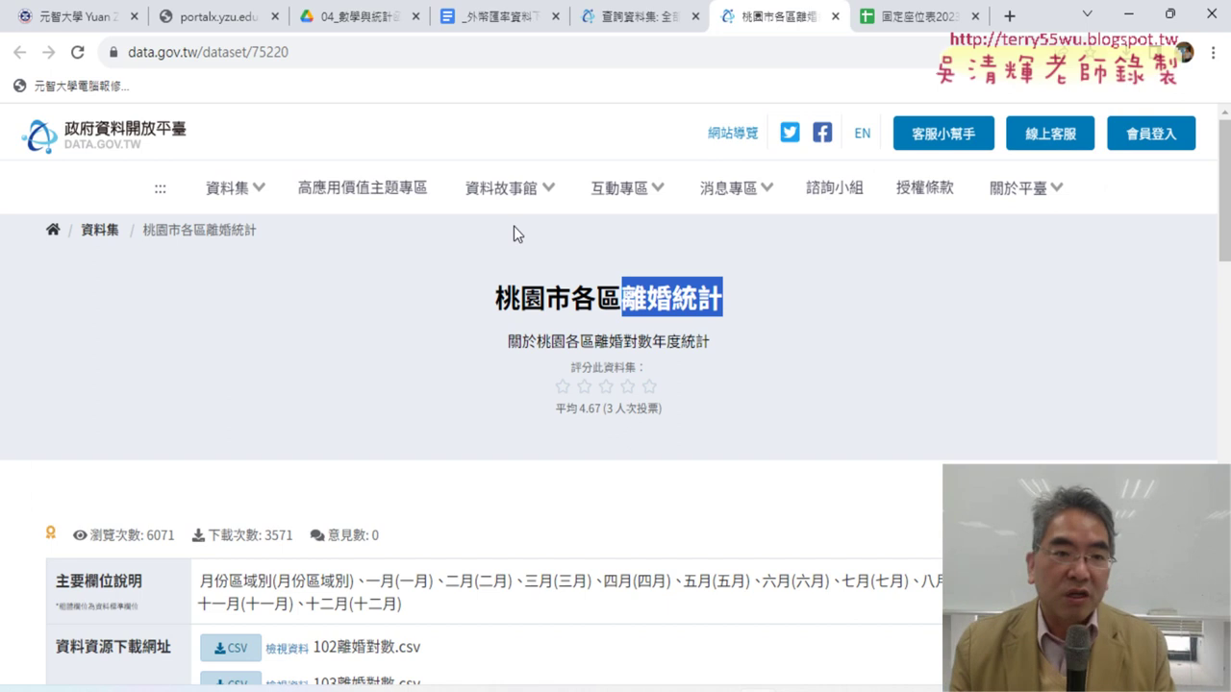
# Switch to the exchange-rate tutorial notes in Google Docs and scroll through them.
pyautogui.click(496, 23)
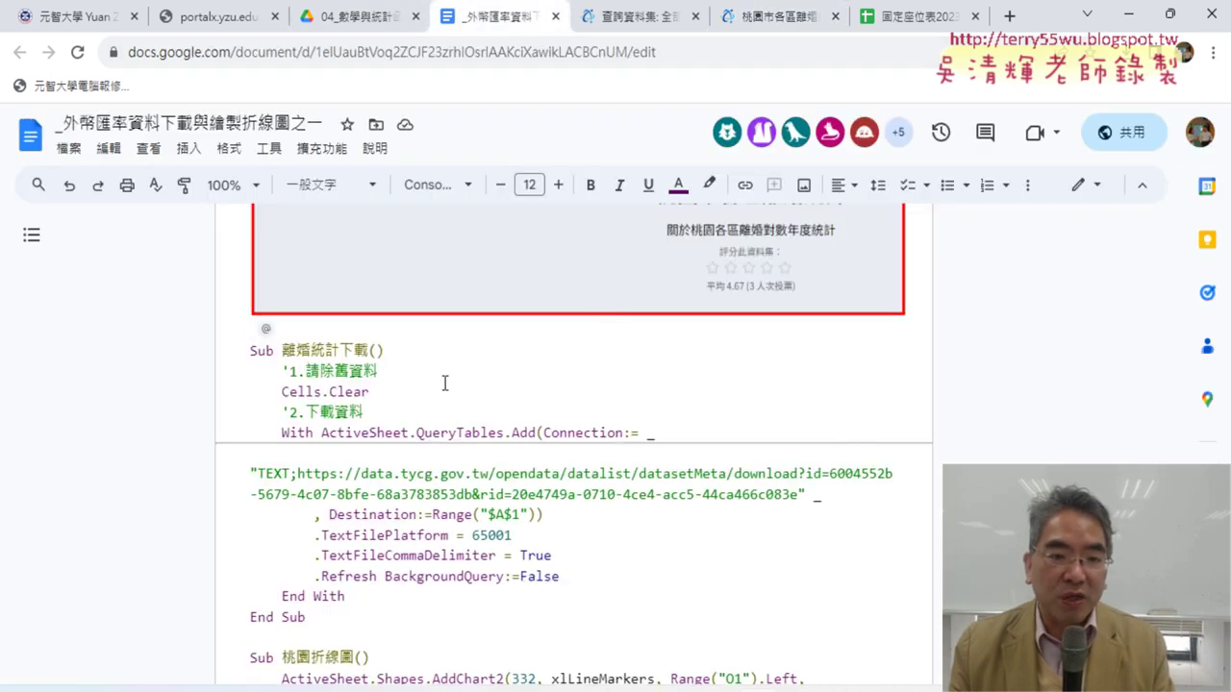
pyautogui.scroll(-3, 433, 473)
pyautogui.scroll(-2, 434, 472)
pyautogui.scroll(-1, 436, 469)
pyautogui.scroll(-2, 436, 466)
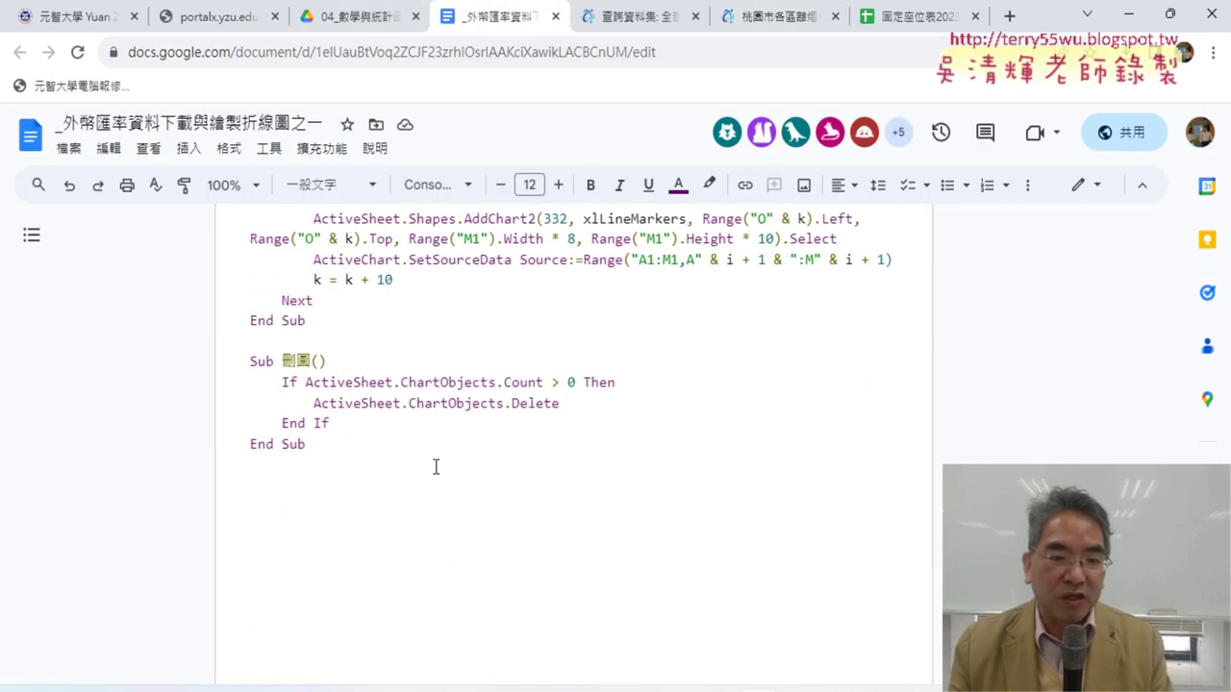
pyautogui.scroll(3, 435, 467)
pyautogui.scroll(5, 435, 466)
pyautogui.scroll(4, 435, 466)
pyautogui.scroll(3, 436, 466)
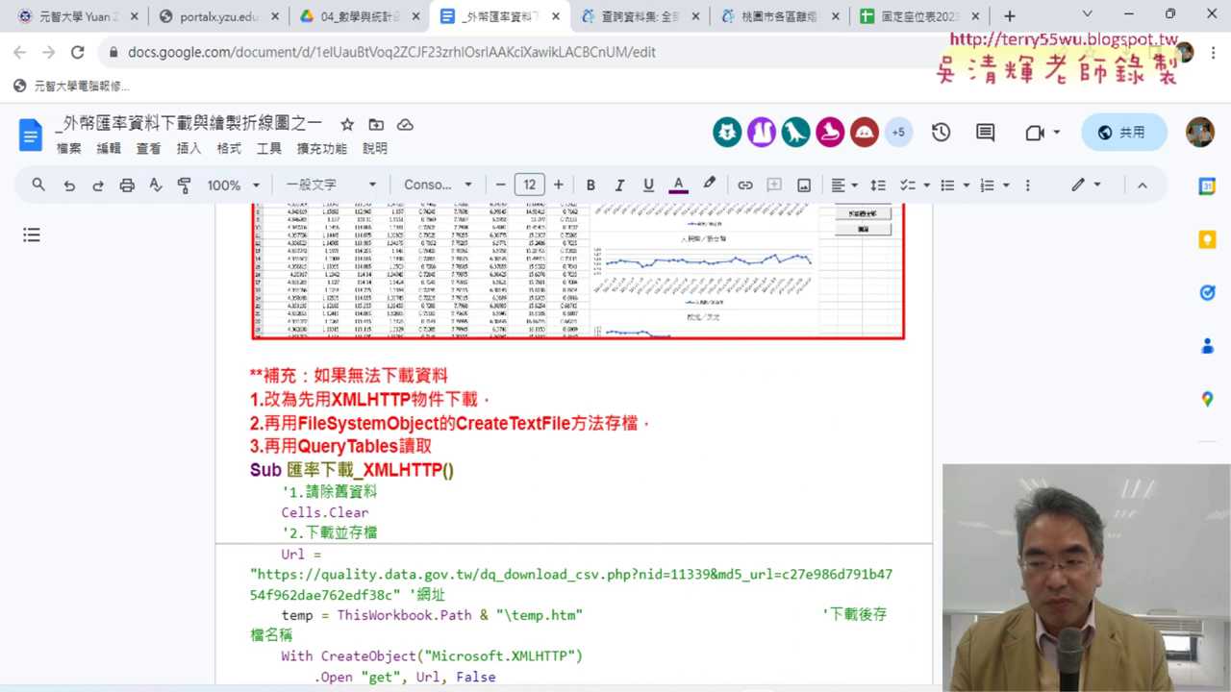
pyautogui.moveTo(1176, 375); pyautogui.dragTo(1176, 321)
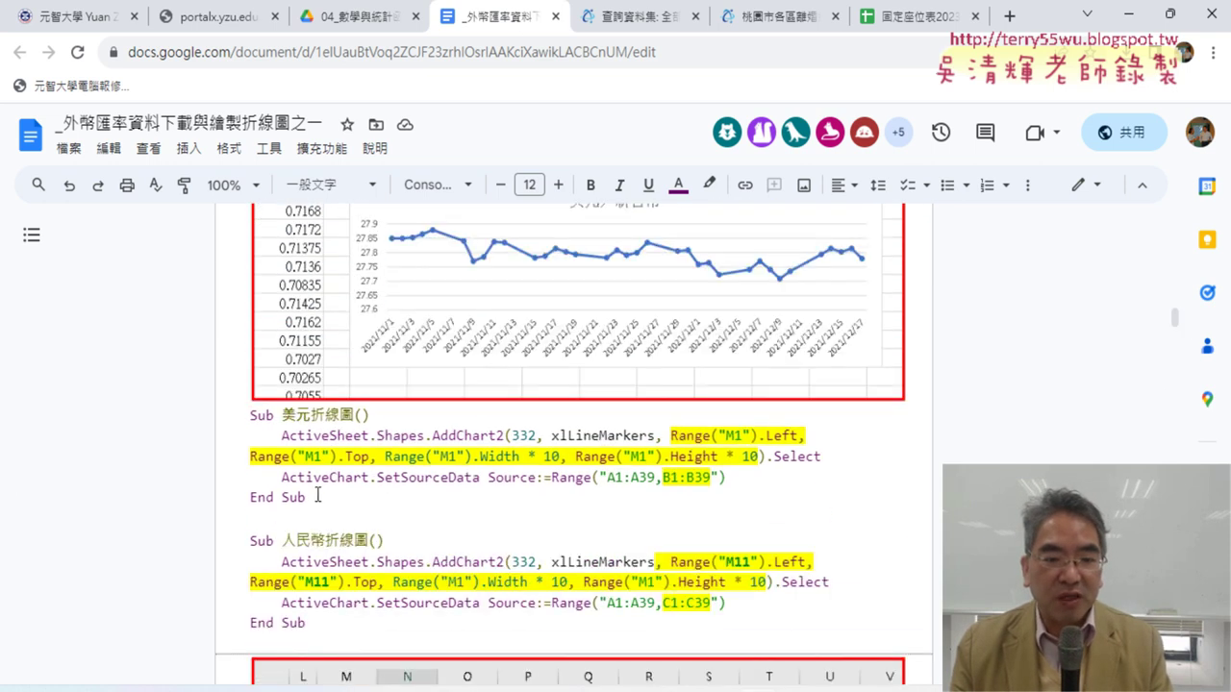
# Select the 美元折線圖 macro code and highlight its AddChart2 method.
pyautogui.moveTo(317, 497); pyautogui.dragTo(243, 414)
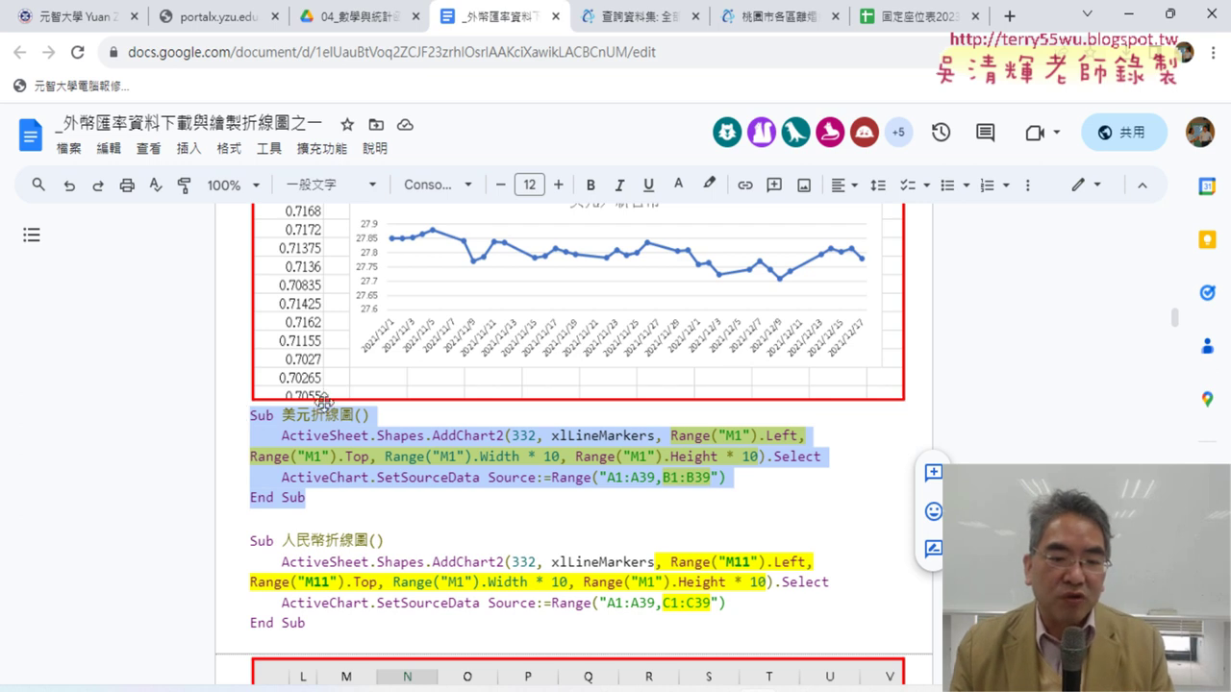
pyautogui.click(347, 440)
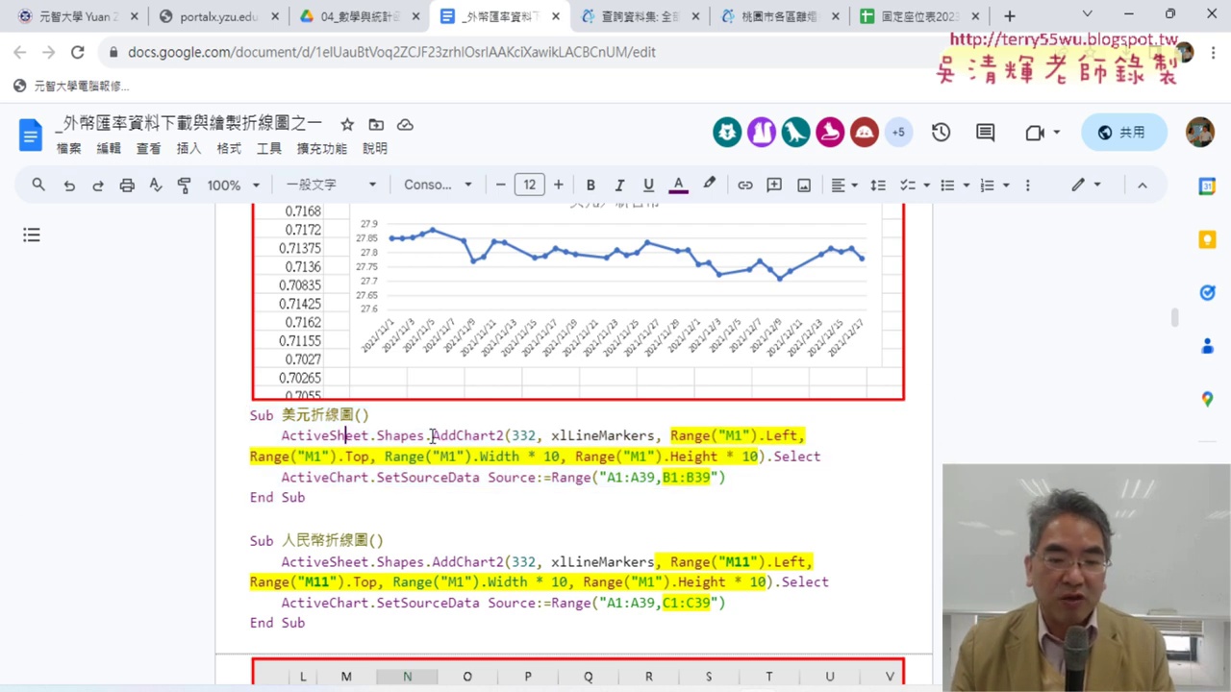
pyautogui.moveTo(432, 435); pyautogui.dragTo(503, 434)
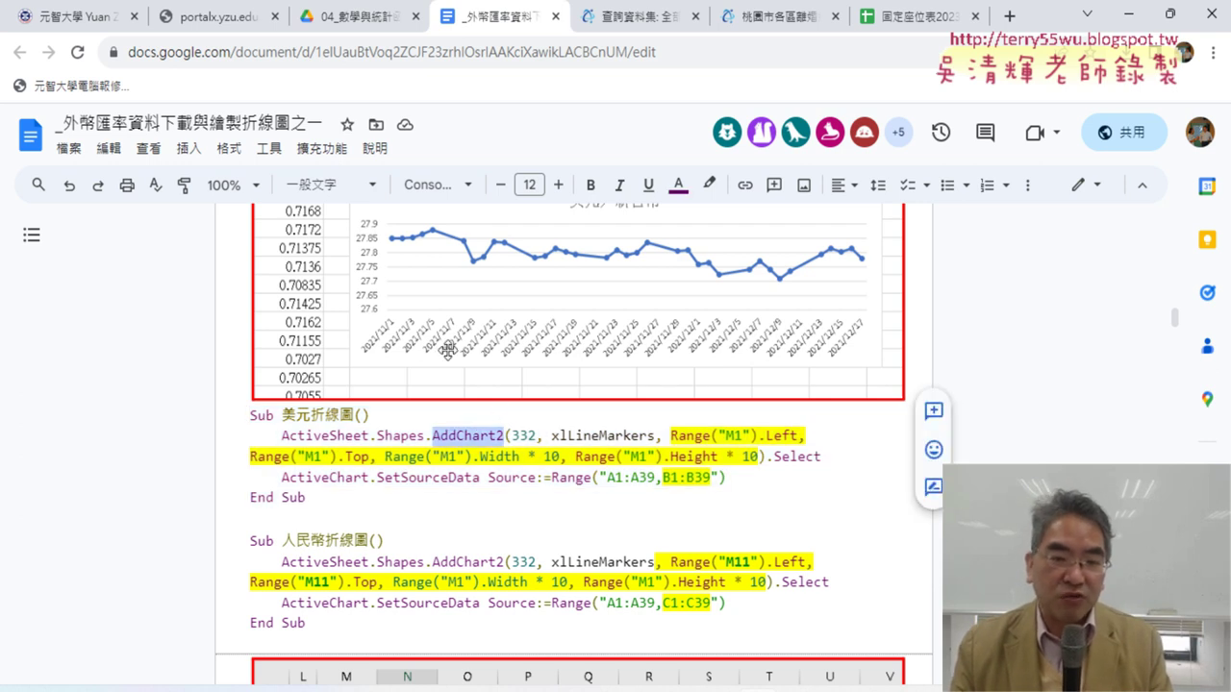
pyautogui.scroll(1, 448, 348)
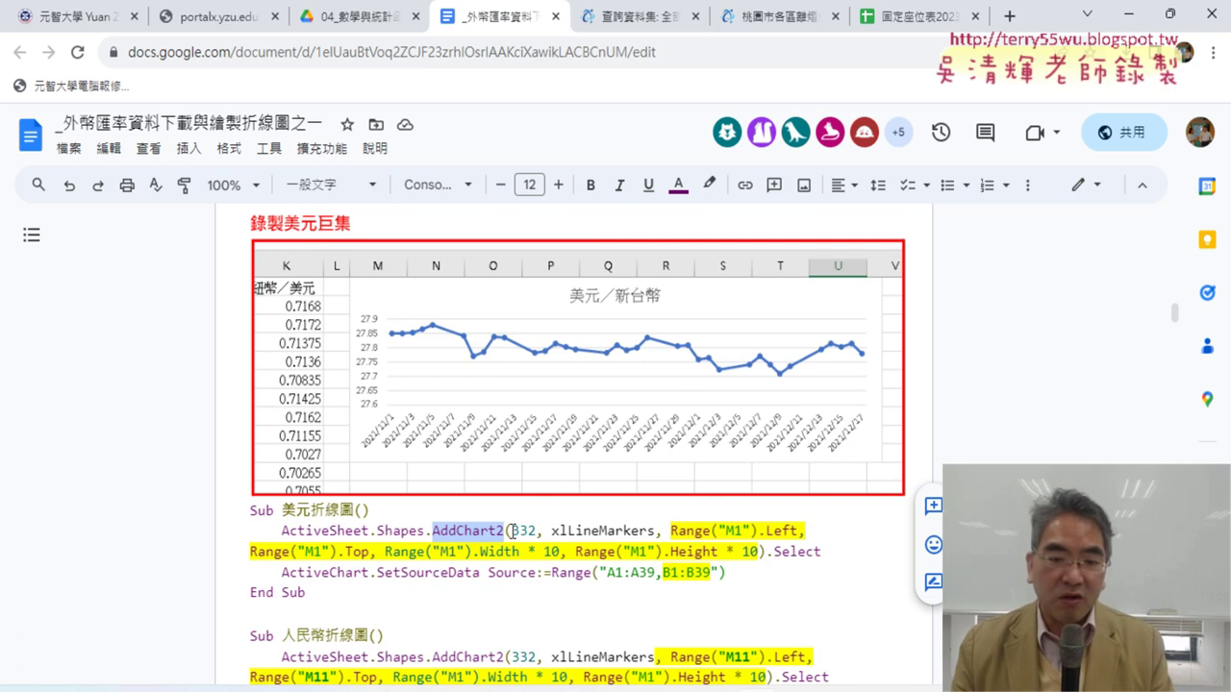
# Highlight the AddChart2 arguments: 332, xlLineMarkers, left/top position, and the ×10 Width and Height sizes.
pyautogui.moveTo(512, 531); pyautogui.dragTo(653, 527)
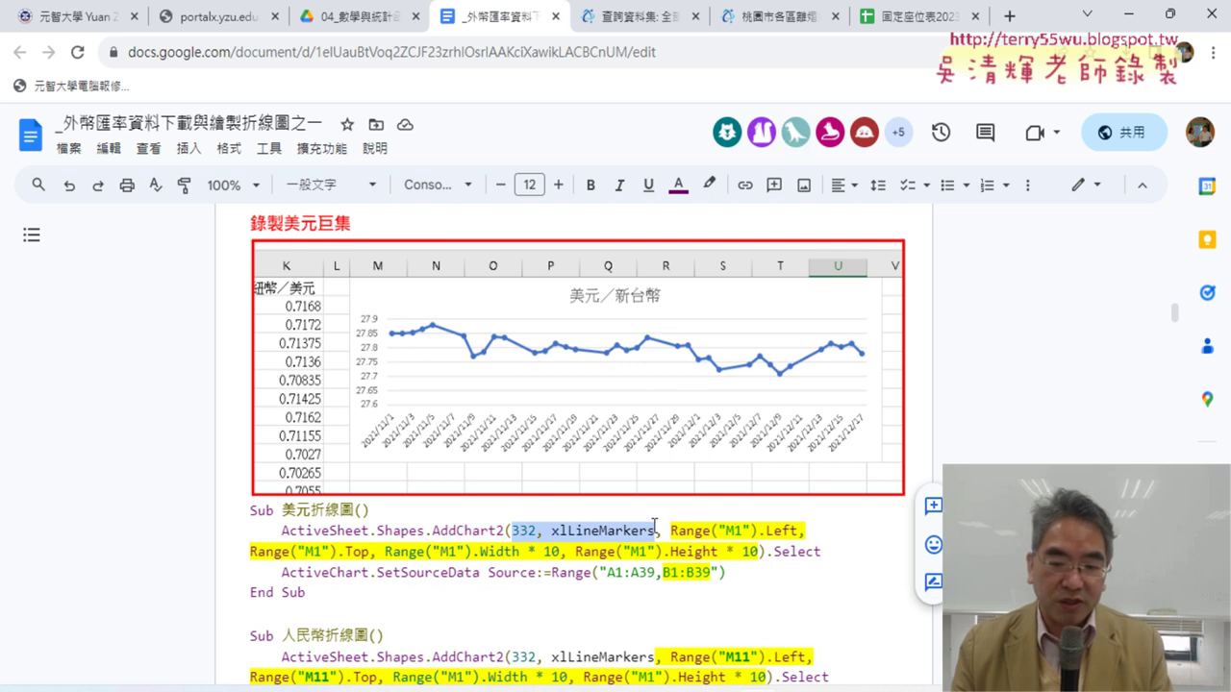
pyautogui.moveTo(670, 530); pyautogui.dragTo(371, 560)
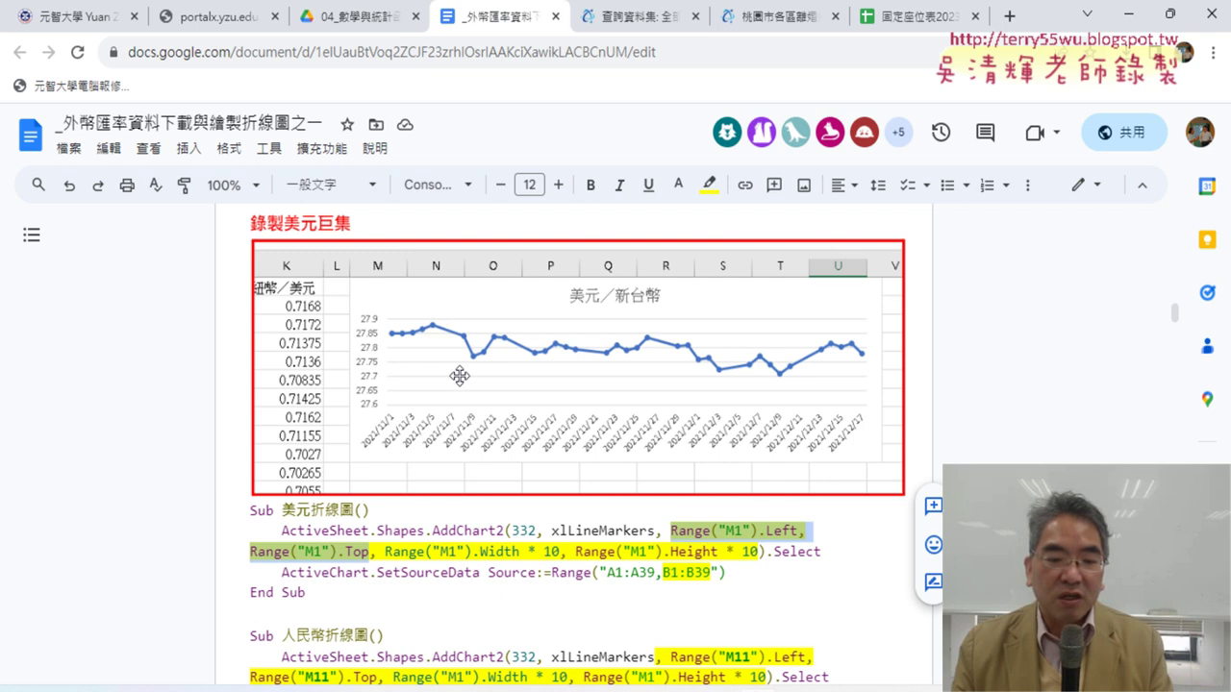
pyautogui.click(556, 552)
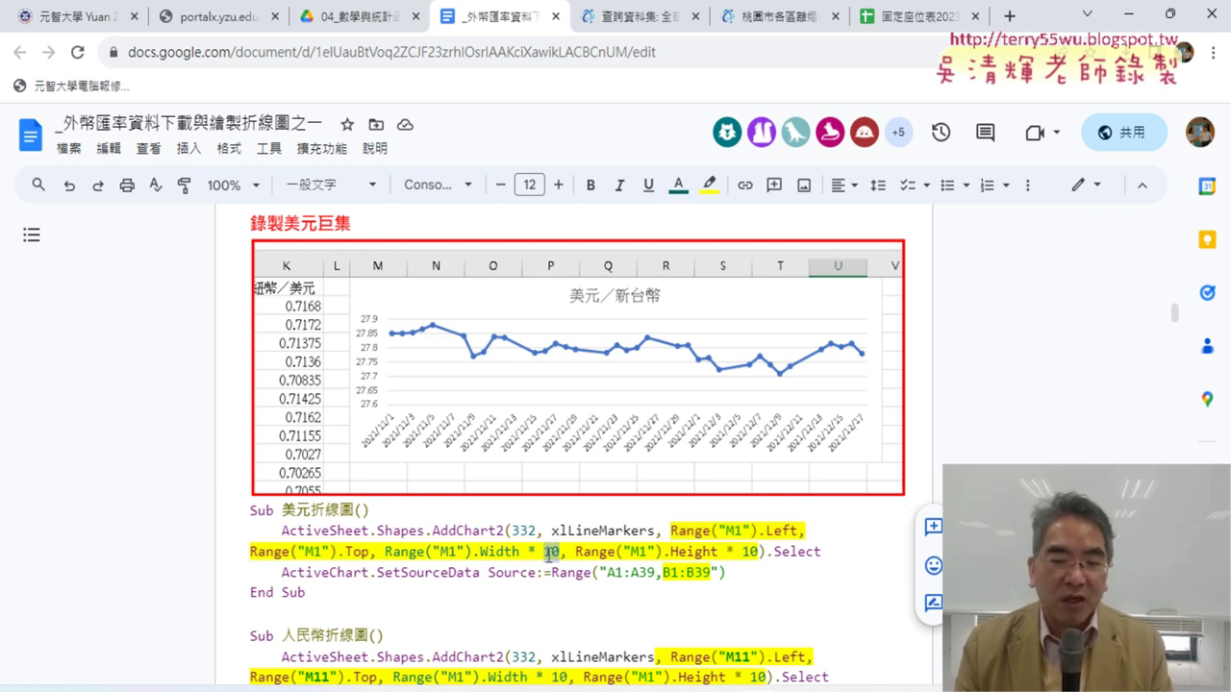
pyautogui.moveTo(756, 551); pyautogui.dragTo(743, 553)
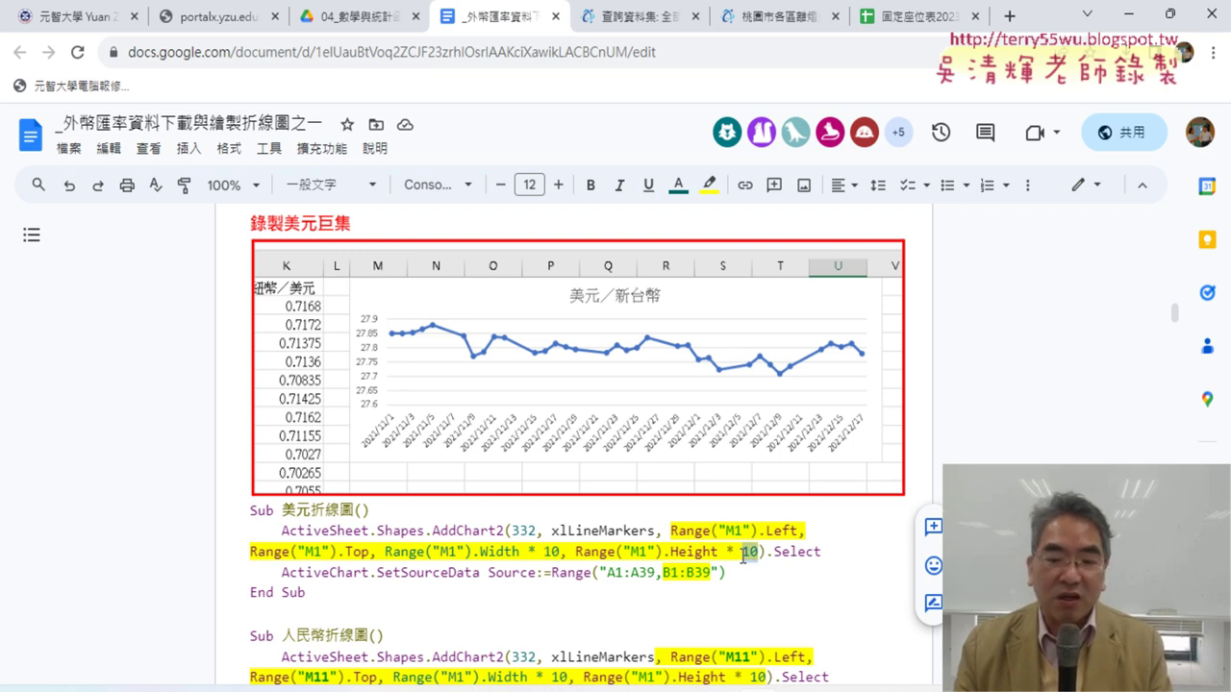
pyautogui.moveTo(671, 551); pyautogui.dragTo(690, 549)
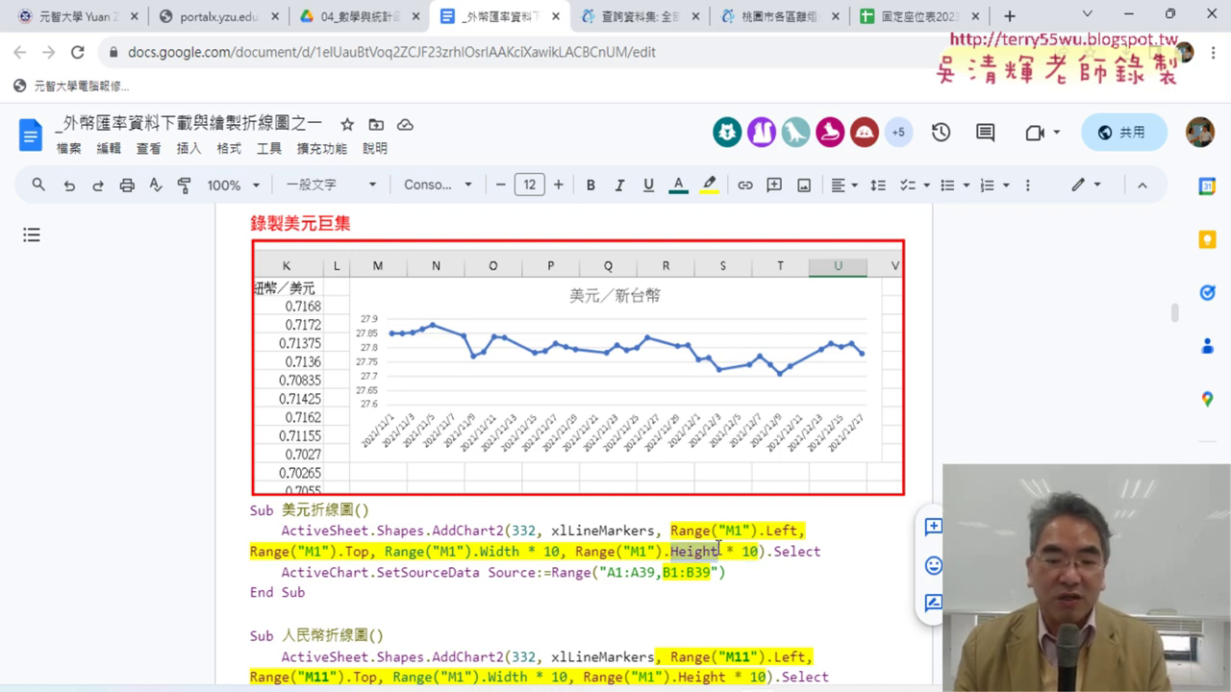
pyautogui.moveTo(481, 551); pyautogui.dragTo(504, 551)
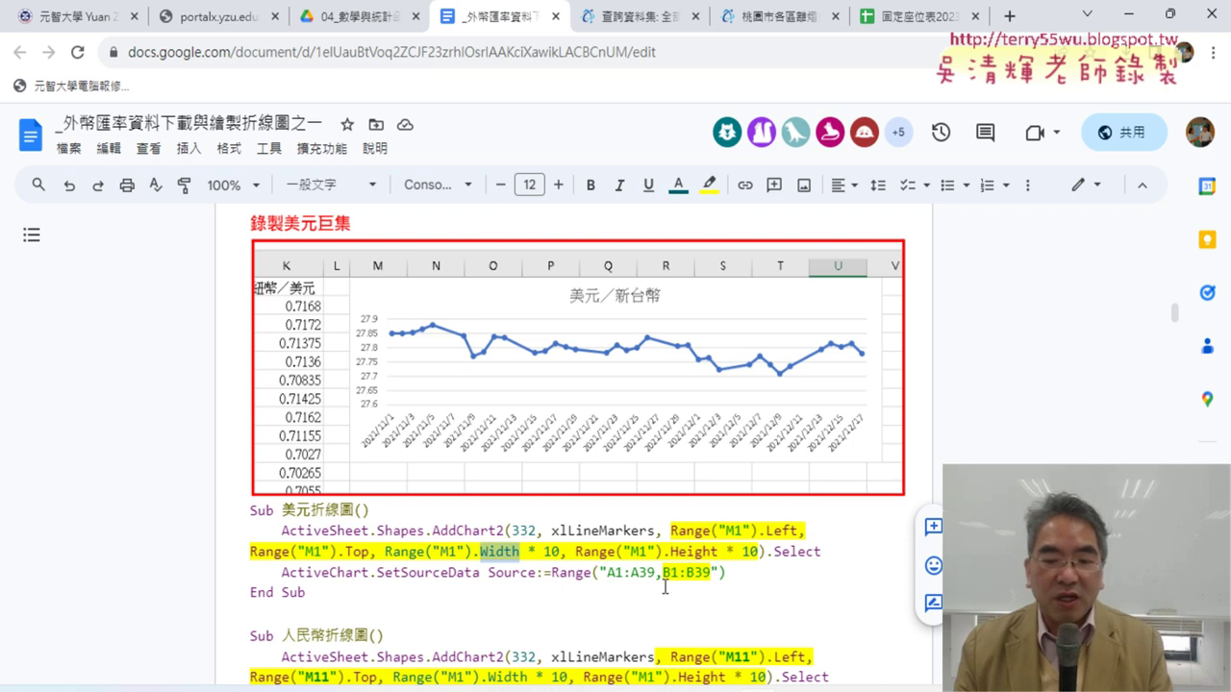
# Highlight the A1:A39 and B1:B39 source ranges, select the whole macro, then minimize Chrome.
pyautogui.scroll(-1, 664, 586)
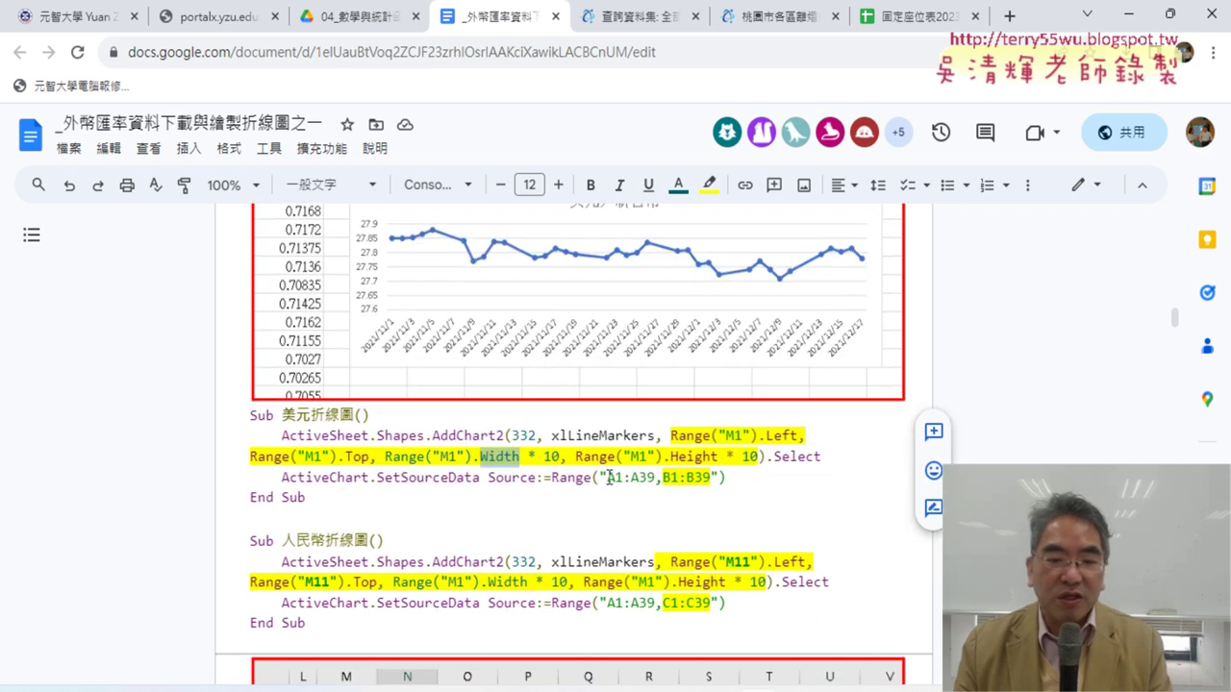
pyautogui.moveTo(608, 478); pyautogui.dragTo(711, 477)
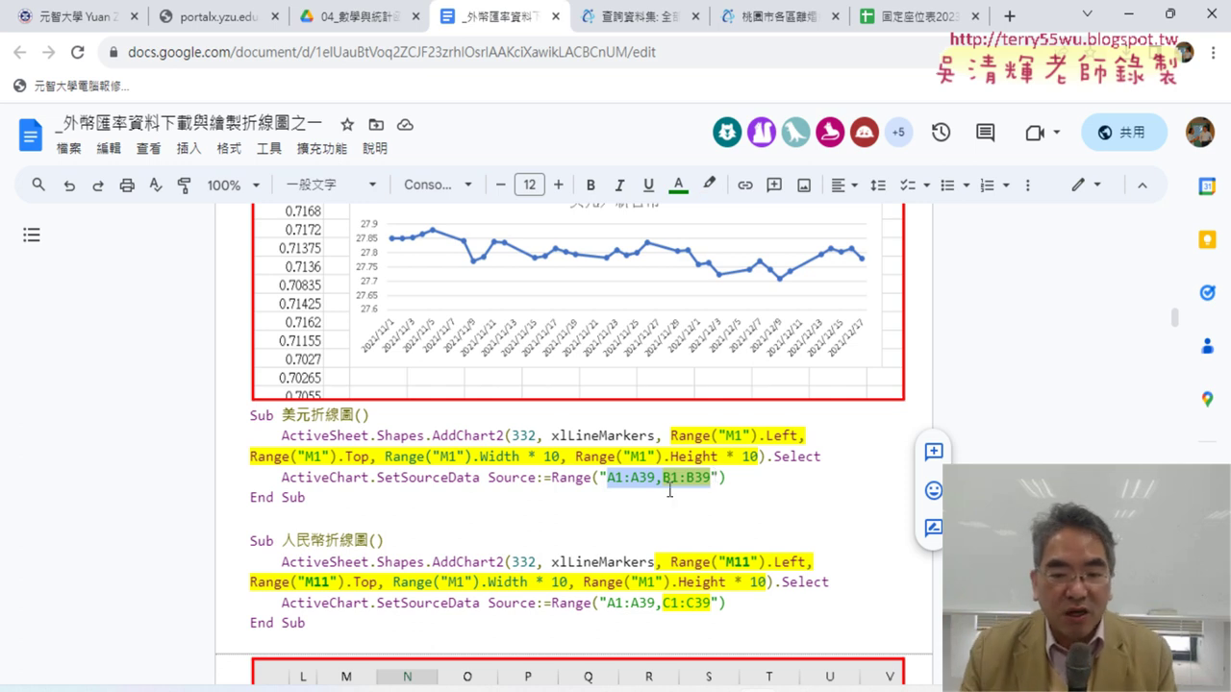
pyautogui.click(662, 477)
pyautogui.moveTo(656, 477); pyautogui.dragTo(616, 476)
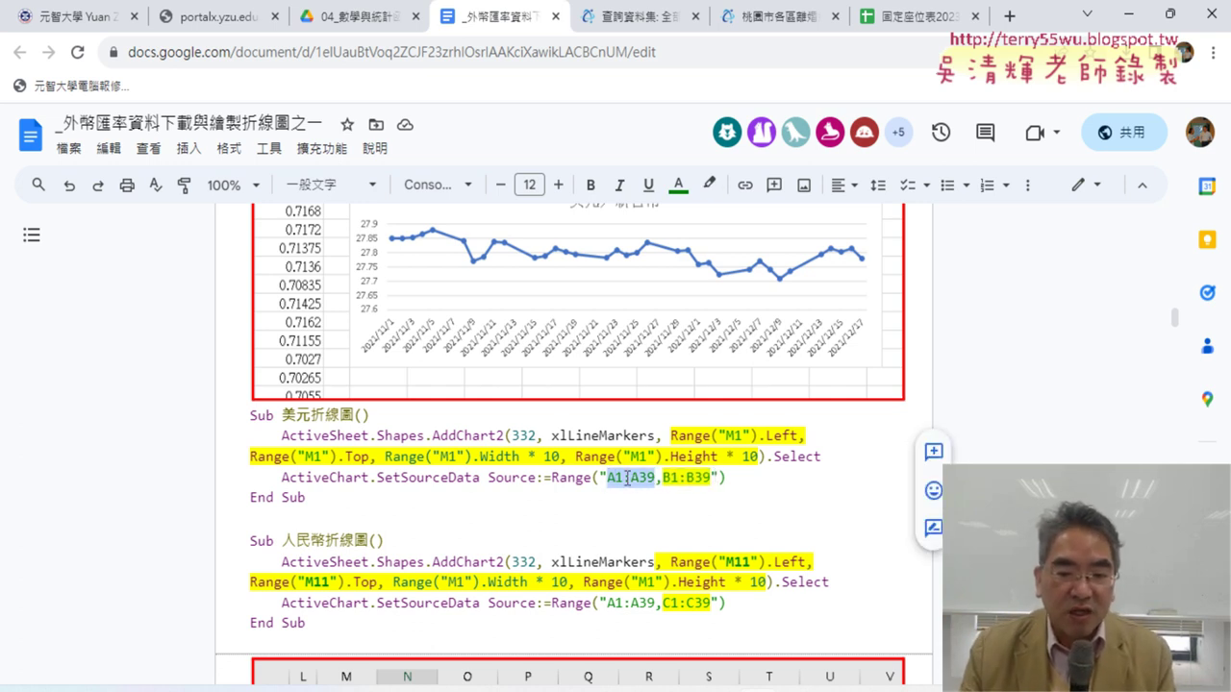
pyautogui.moveTo(711, 478); pyautogui.dragTo(689, 481)
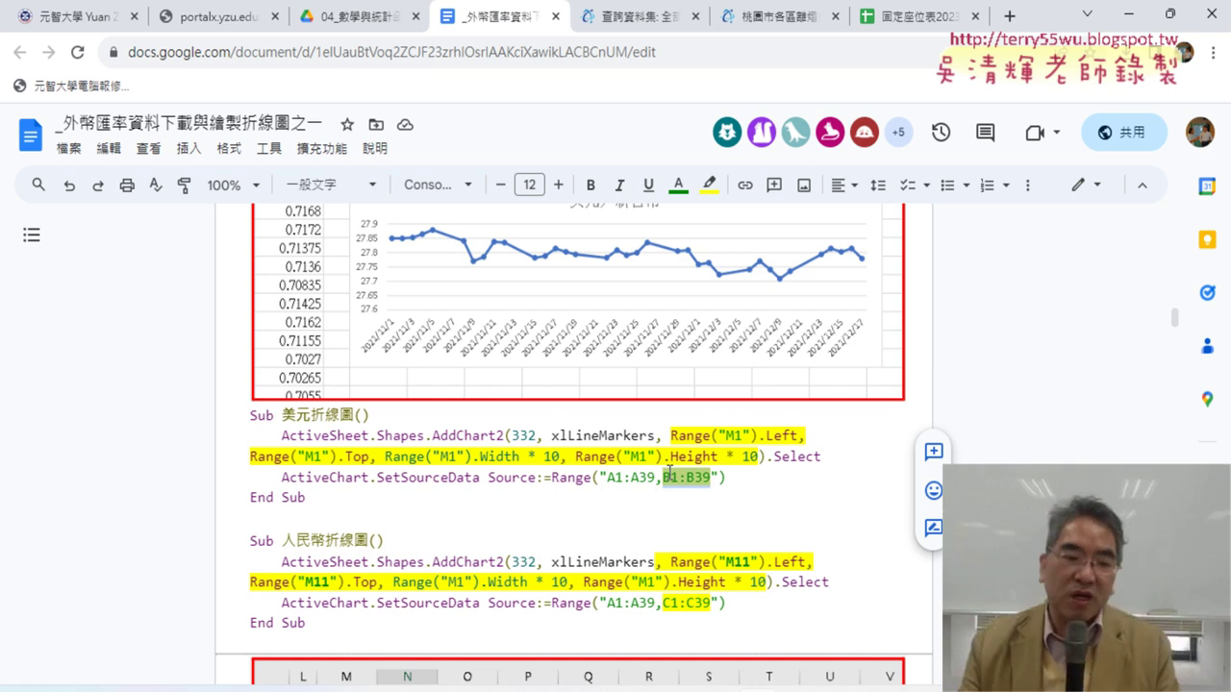
pyautogui.click(319, 499)
pyautogui.moveTo(319, 499); pyautogui.dragTo(246, 417)
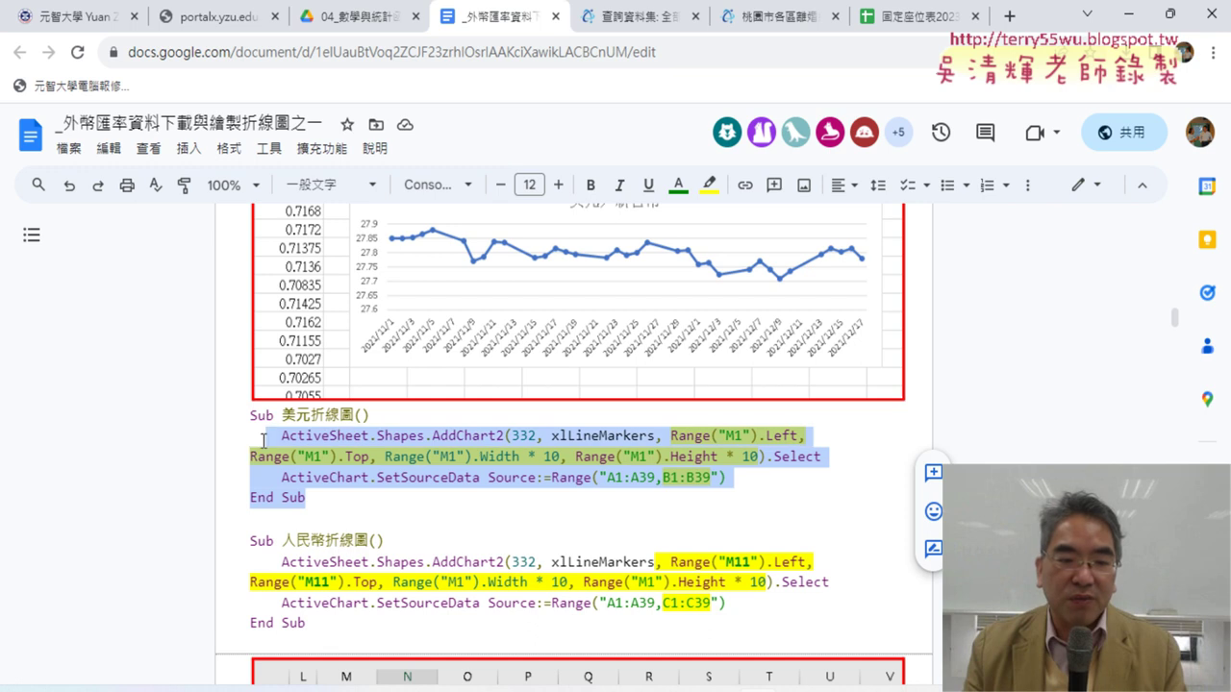
pyautogui.click(1123, 13)
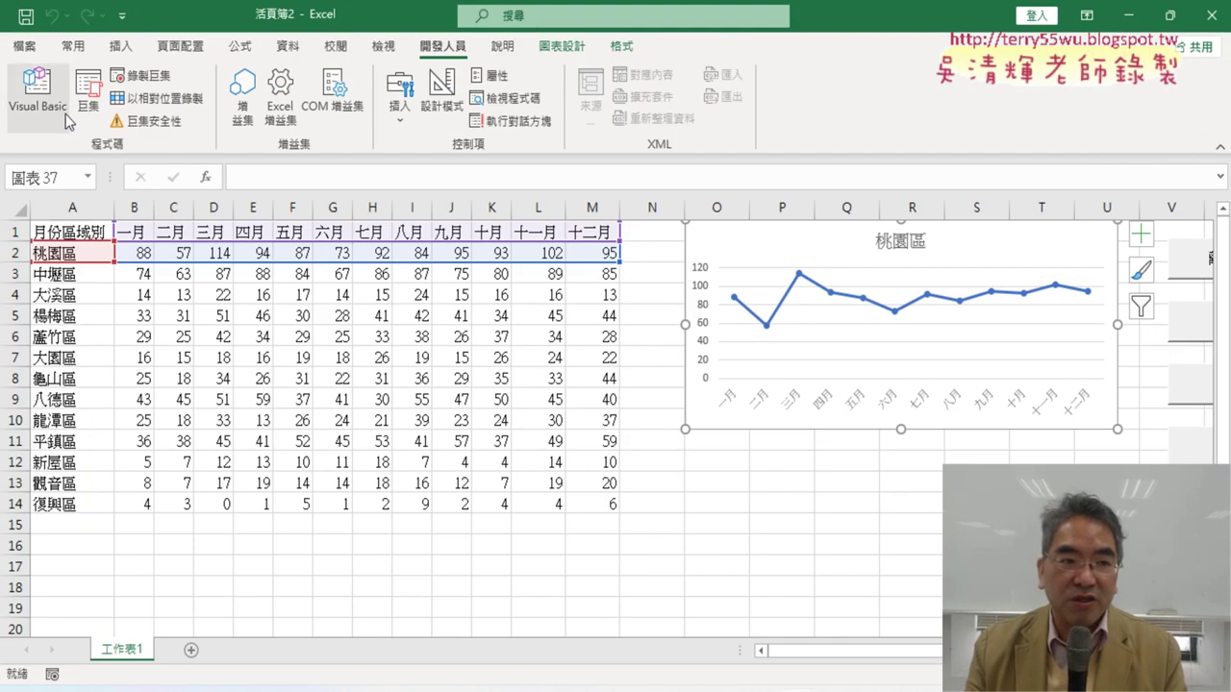
# Open the VBA editor and move and widen it to show full code lines.
pyautogui.click(33, 87)
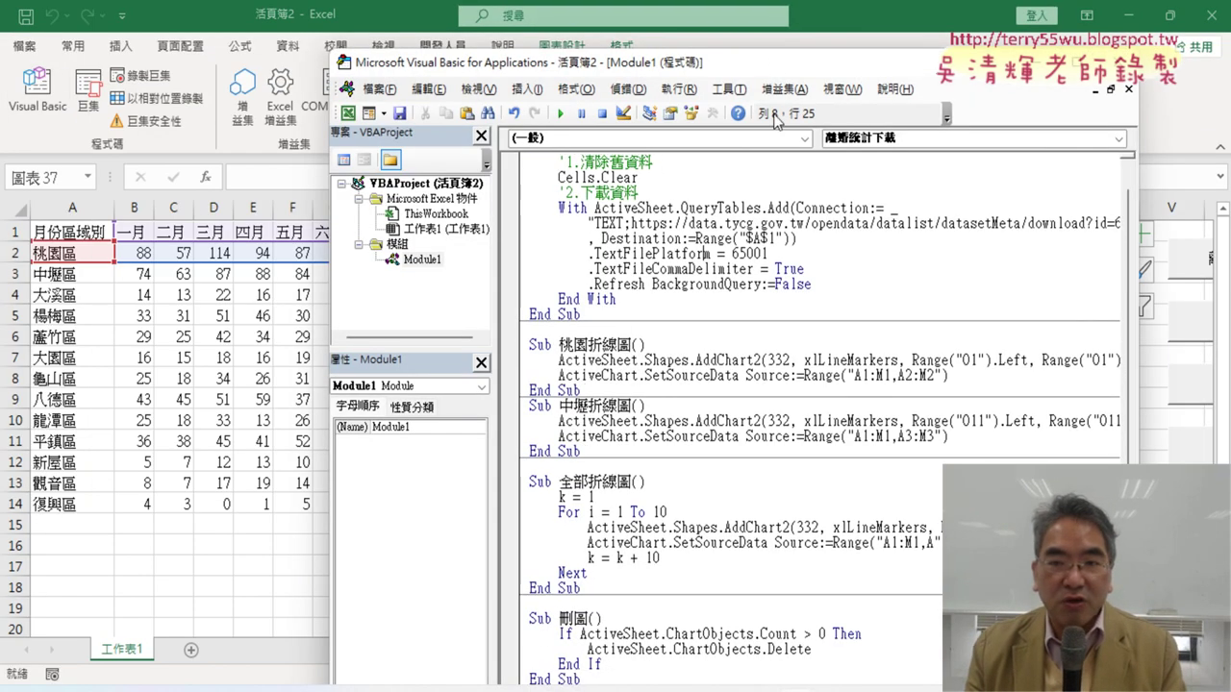
pyautogui.moveTo(751, 72)
pyautogui.mouseDown()
pyautogui.moveTo(736, 27)
pyautogui.moveTo(586, 26)
pyautogui.mouseUp()
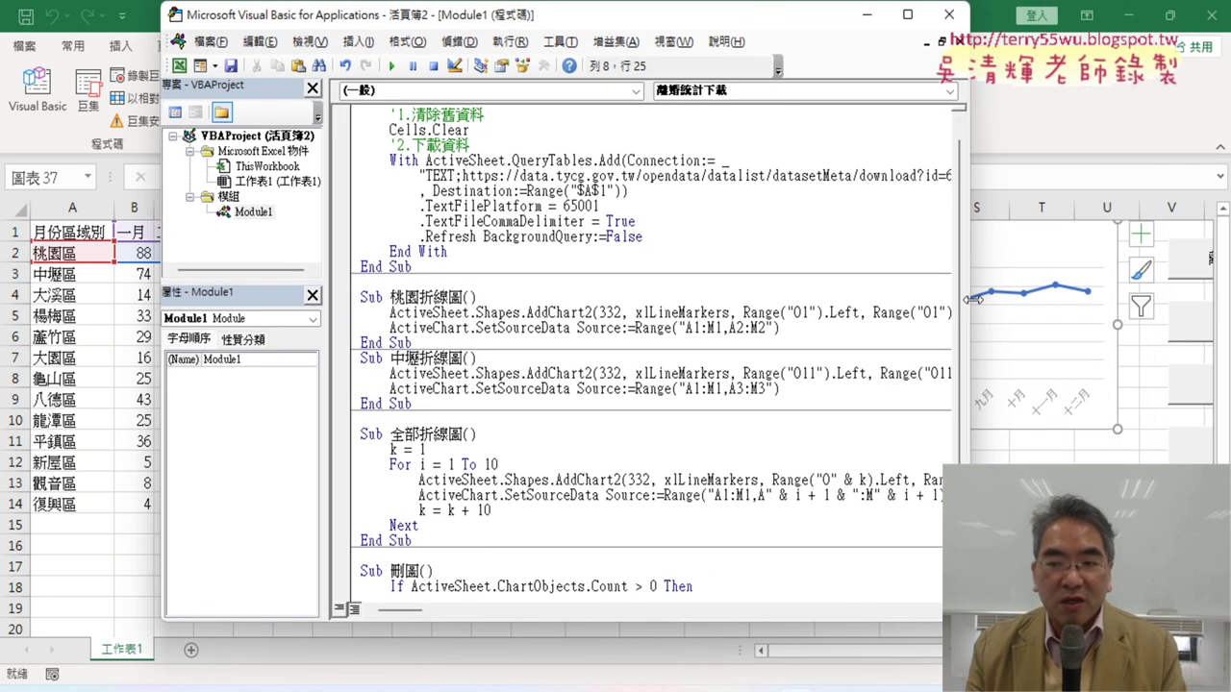
pyautogui.moveTo(973, 299); pyautogui.dragTo(1142, 299)
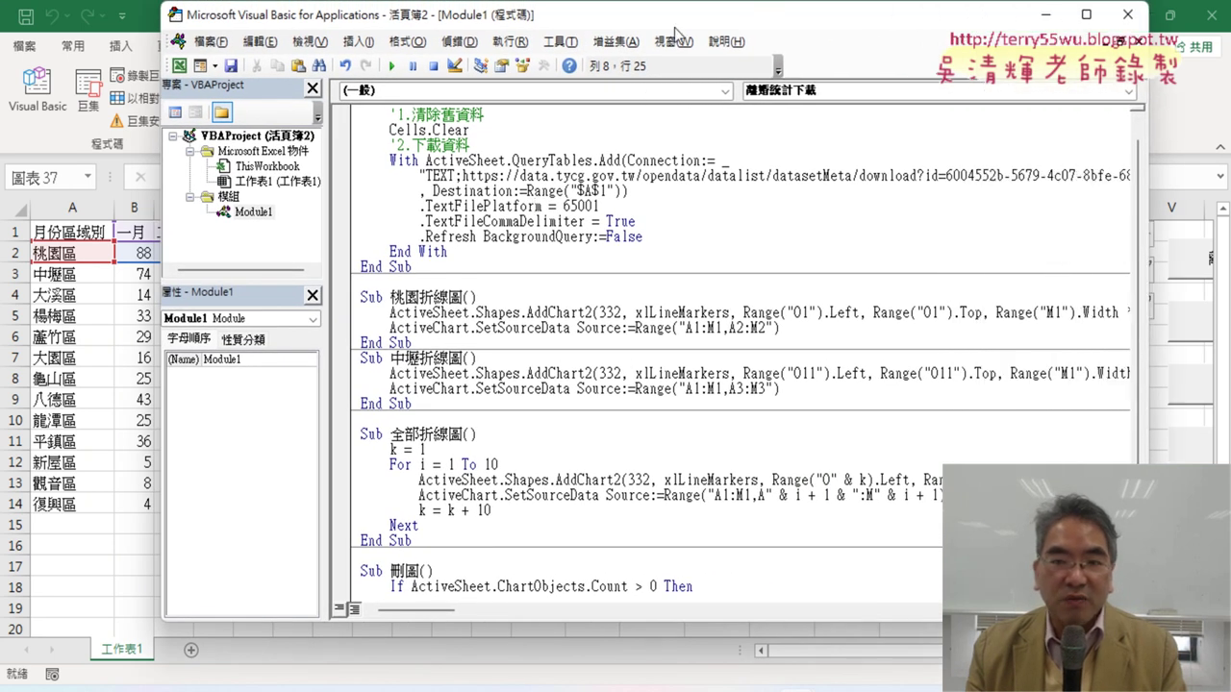
pyautogui.moveTo(676, 29); pyautogui.dragTo(526, 69)
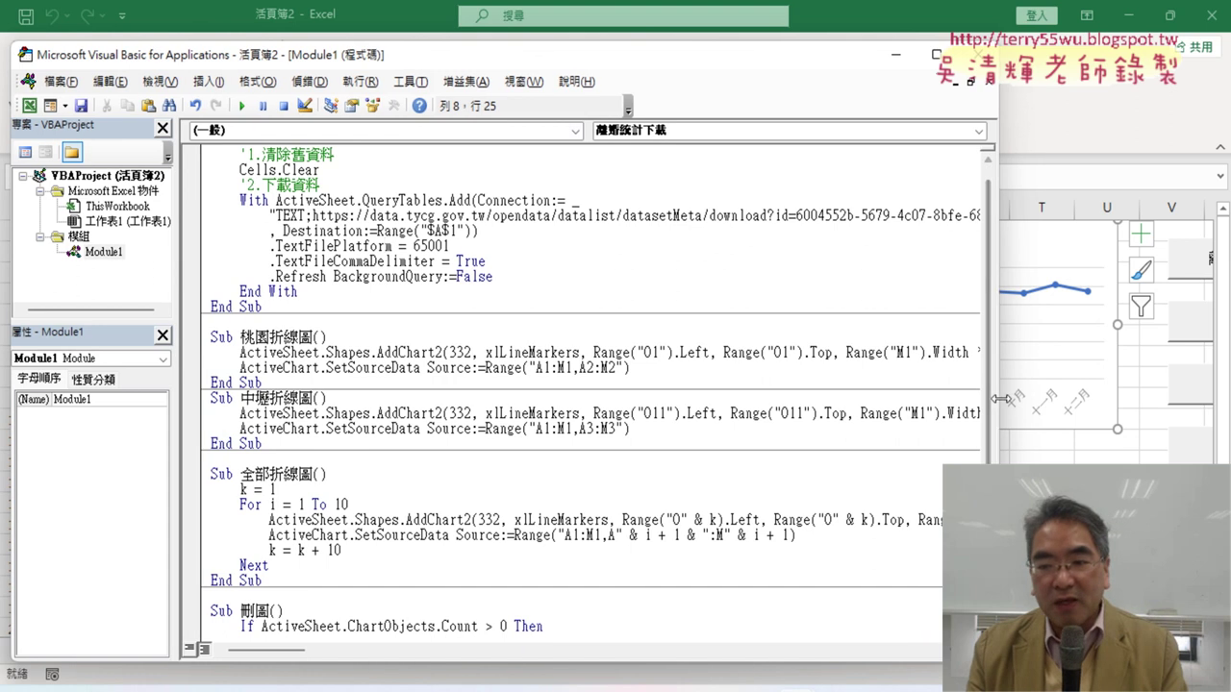
pyautogui.moveTo(1001, 397); pyautogui.dragTo(1157, 397)
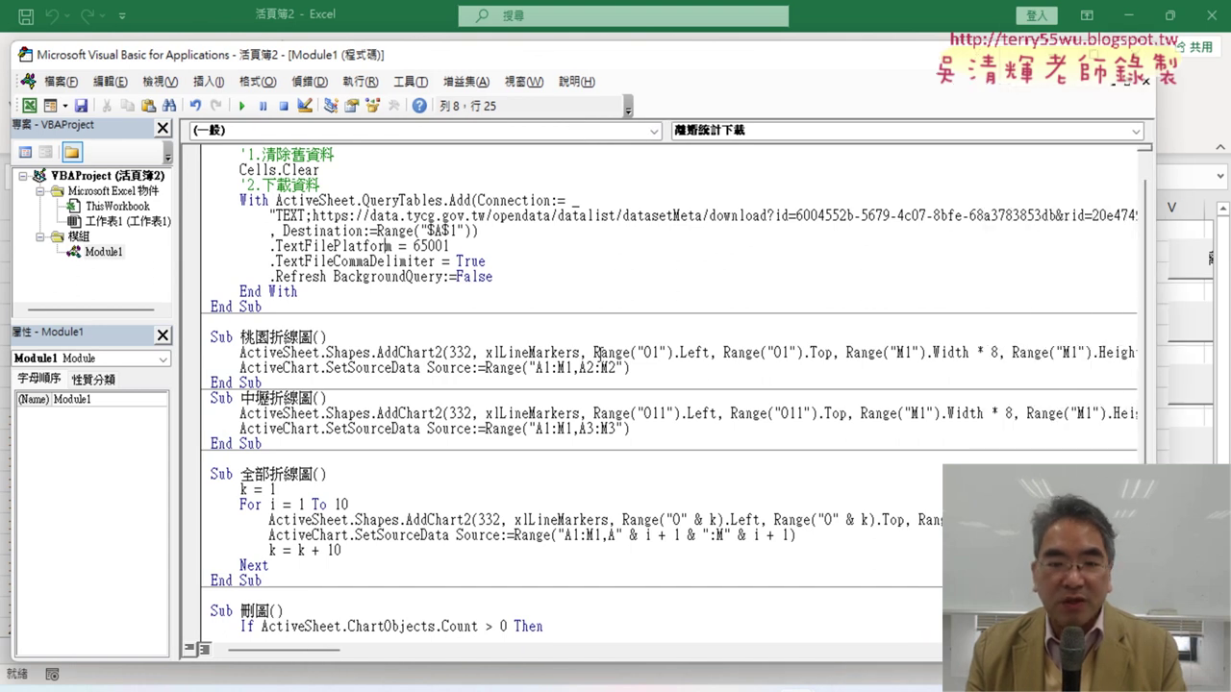
# Run the 桃園折線圖 macro with F5 to redraw the chart.
pyautogui.moveTo(596, 352); pyautogui.dragTo(221, 339)
pyautogui.click(694, 352)
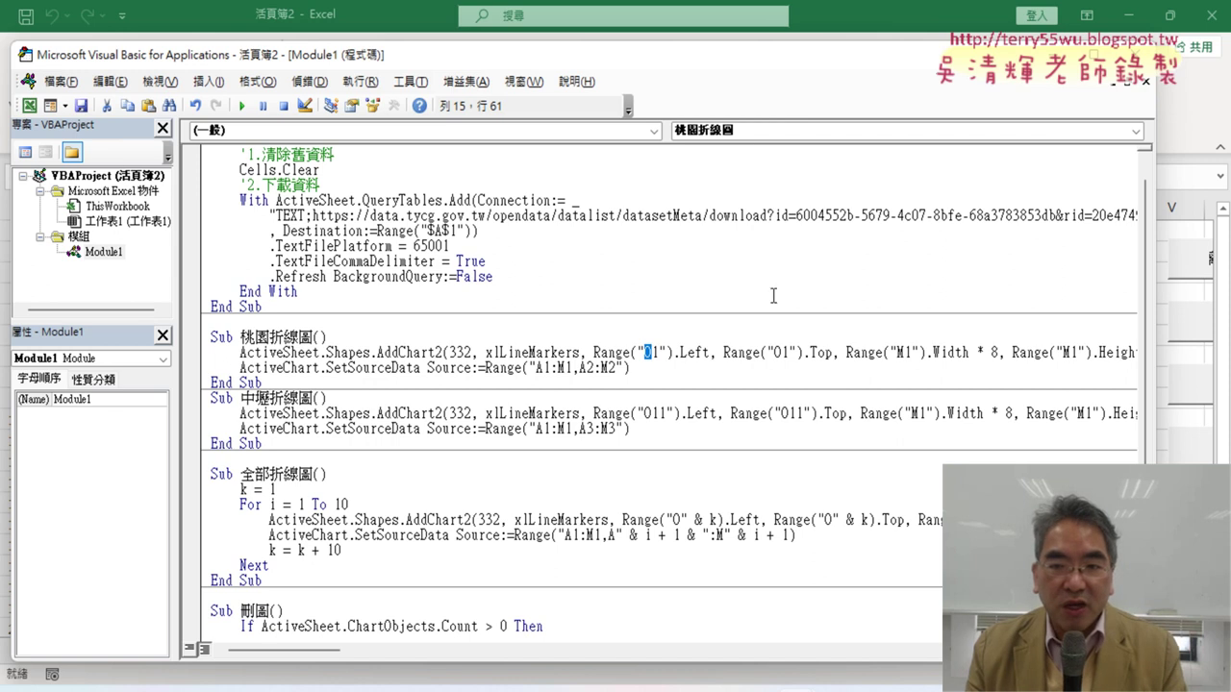
pyautogui.moveTo(703, 55); pyautogui.dragTo(703, 350)
pyautogui.press('F5')
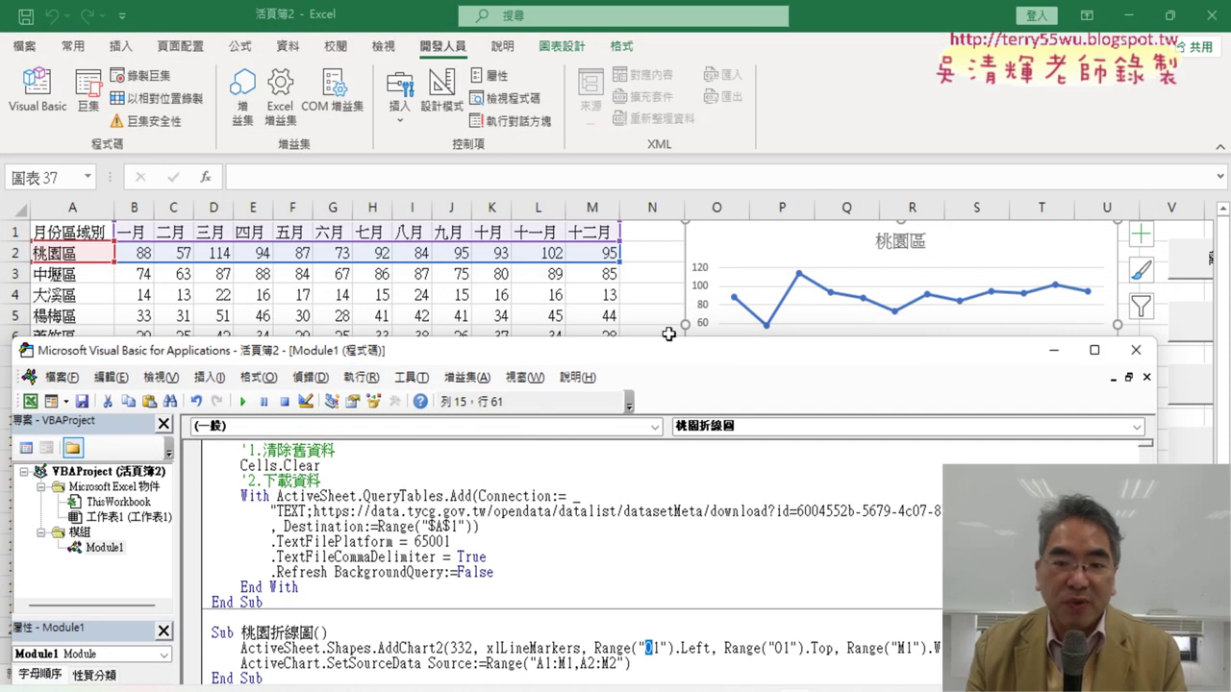
pyautogui.moveTo(672, 354); pyautogui.dragTo(649, 109)
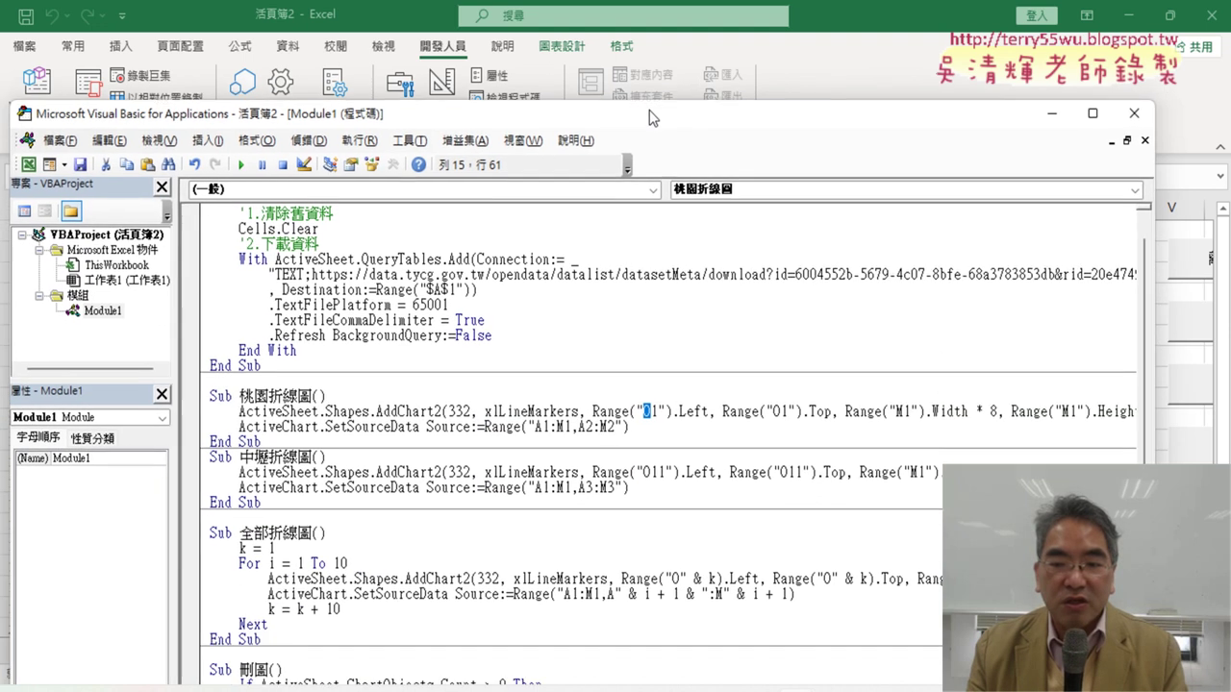
# Change Range("M1").Width to Range("O1").Width in 桃園折線圖 and narrow the editor.
pyautogui.moveTo(785, 404); pyautogui.dragTo(777, 409)
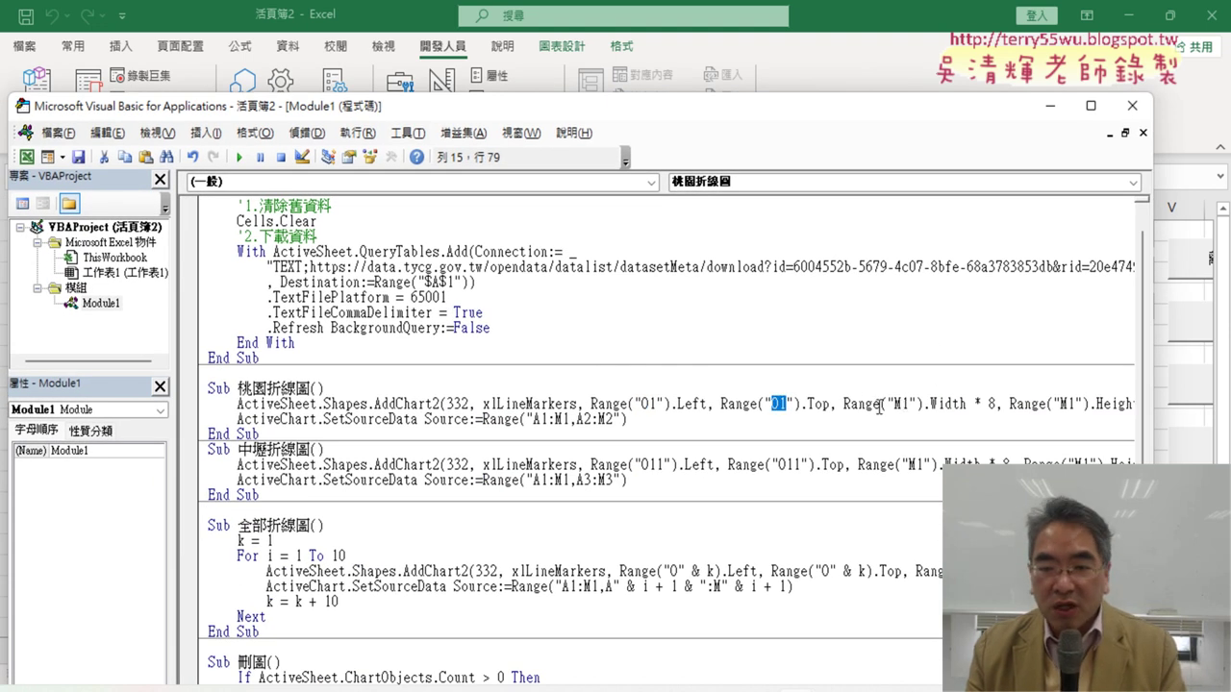
pyautogui.moveTo(893, 403); pyautogui.dragTo(904, 404)
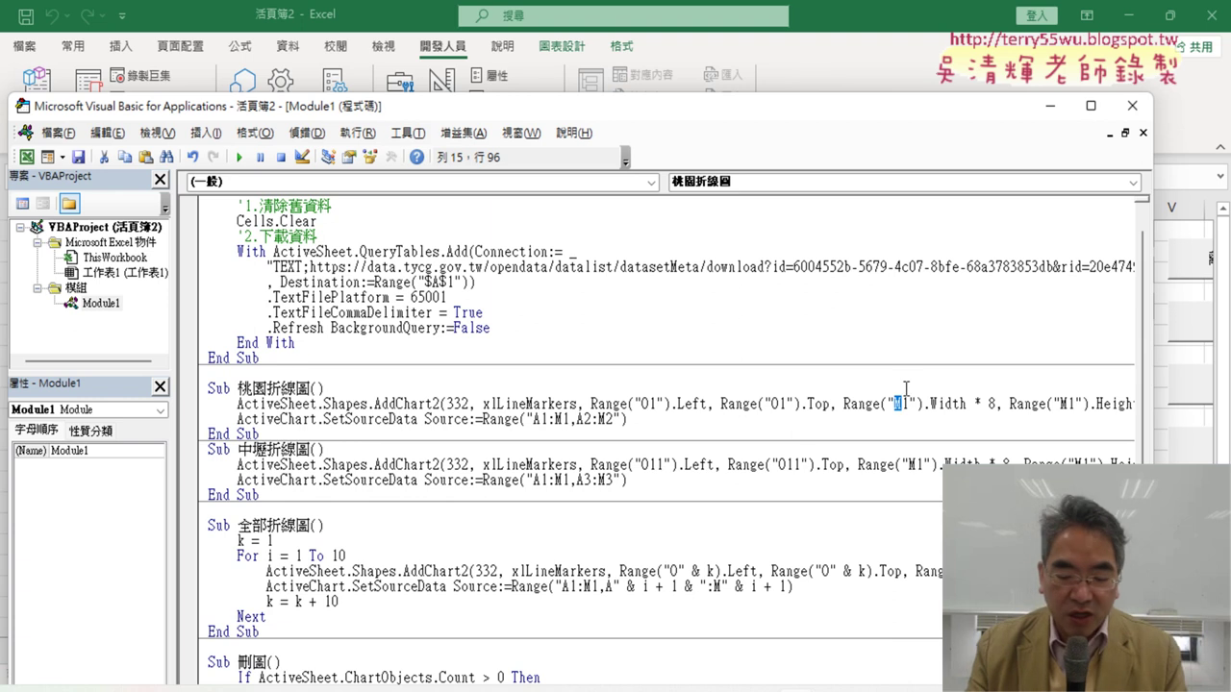
pyautogui.write('O')
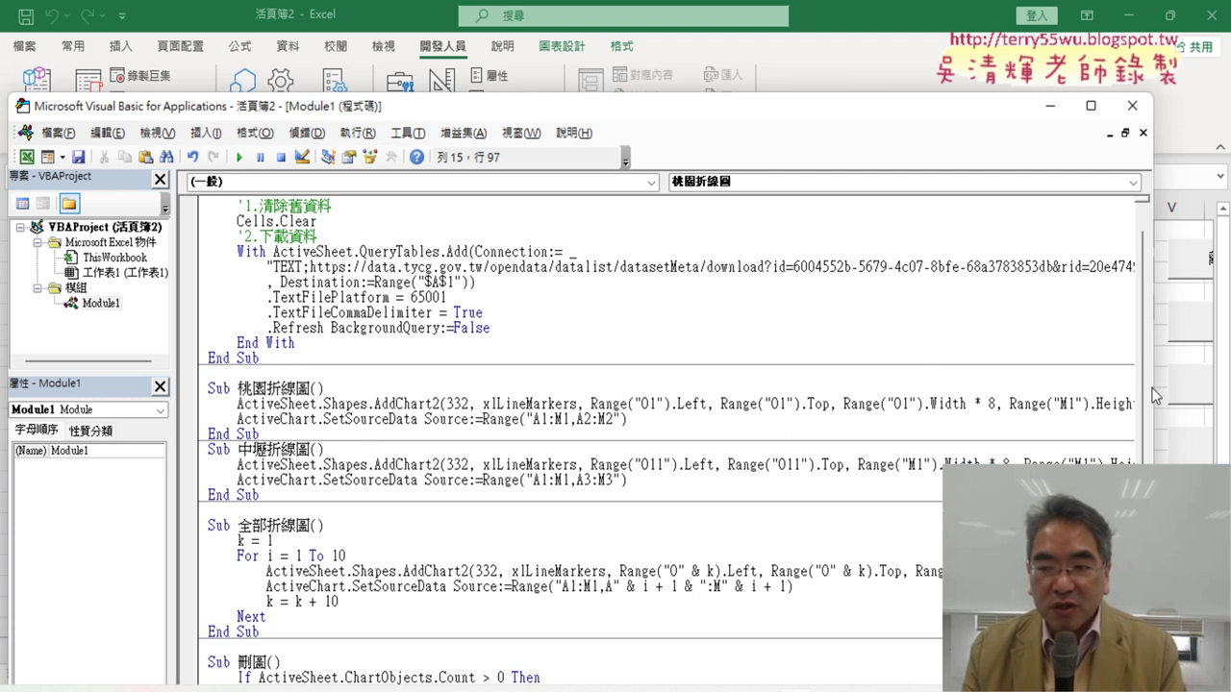
pyautogui.moveTo(1155, 387); pyautogui.dragTo(536, 360)
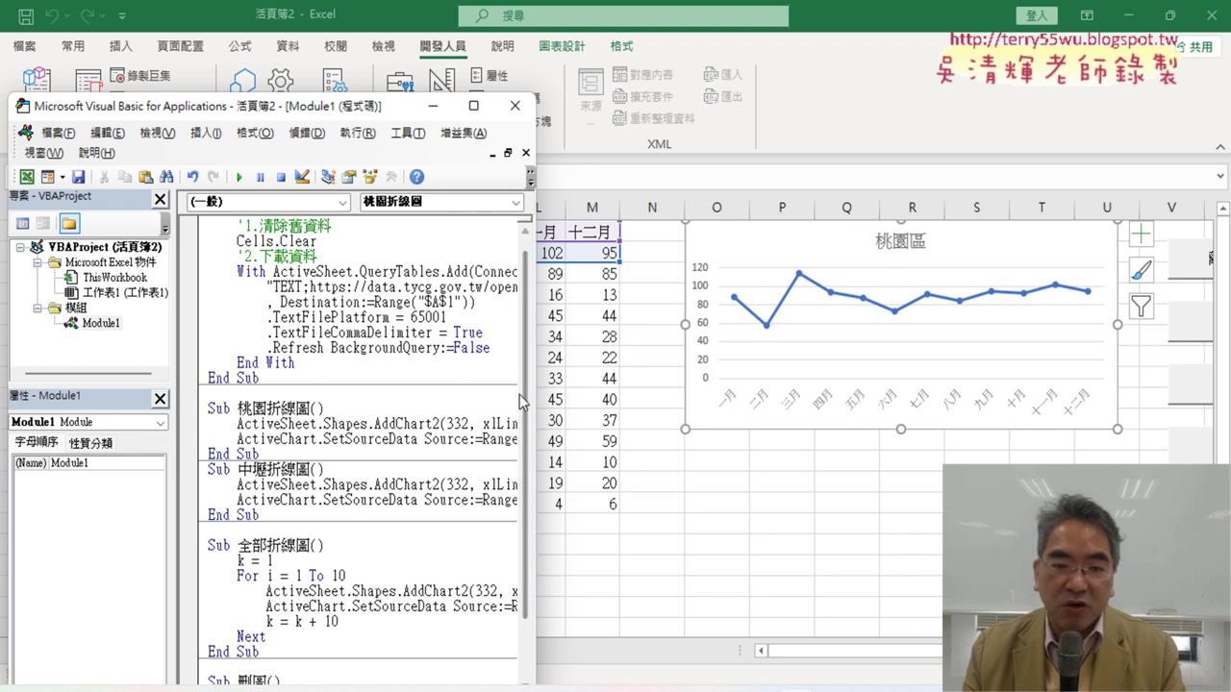
# Select column O, hide the VBA editor with Alt+F11, and scroll the sheet right.
pyautogui.click(728, 201)
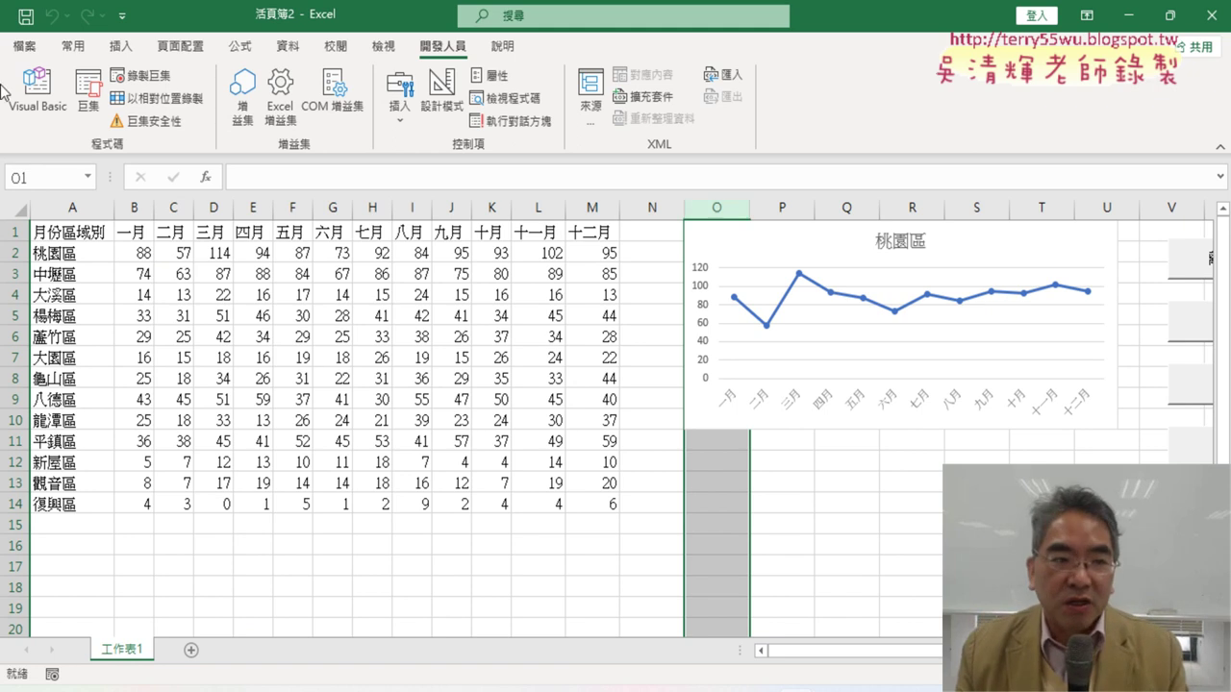
pyautogui.click(36, 88)
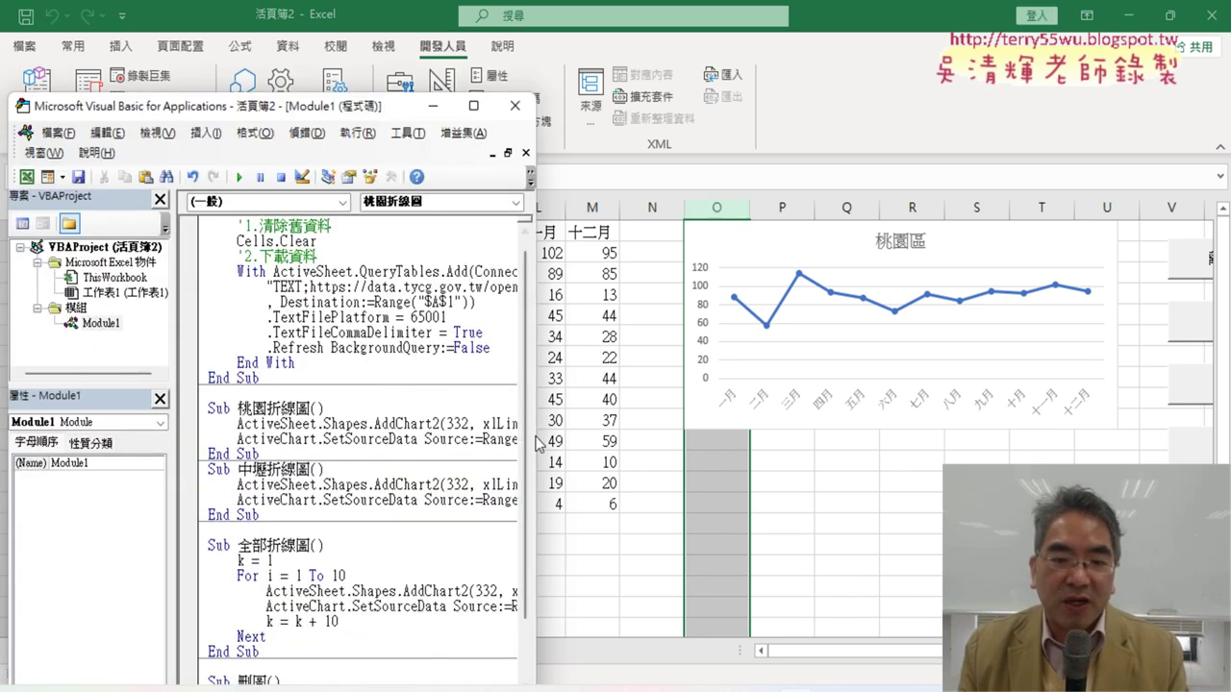
pyautogui.moveTo(535, 445); pyautogui.dragTo(537, 444)
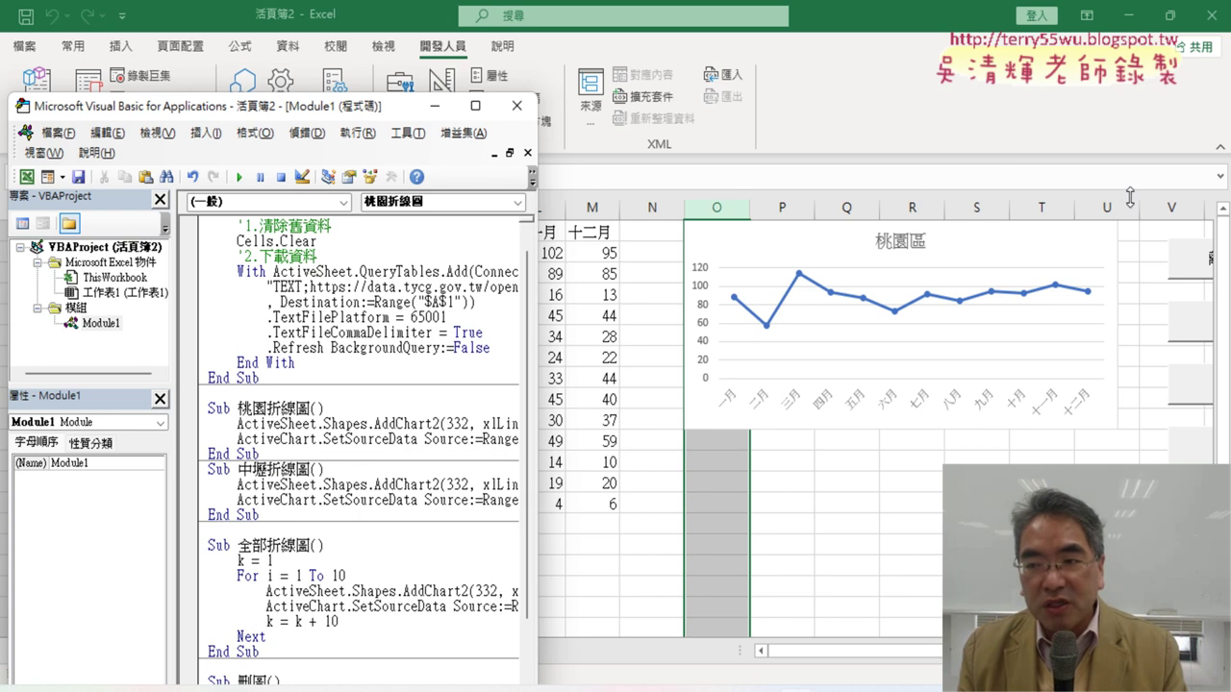
pyautogui.hotkey('alt', 'F11')
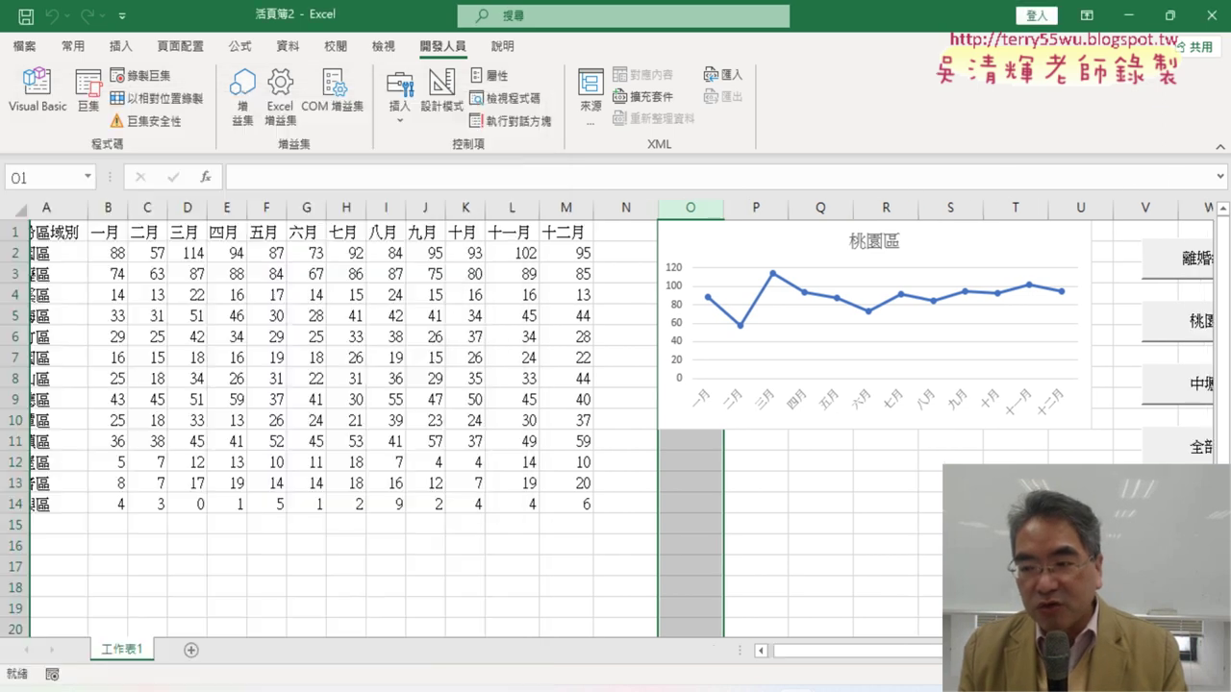
pyautogui.hscroll(3, 1003, 256)
pyautogui.hscroll(2, 1003, 255)
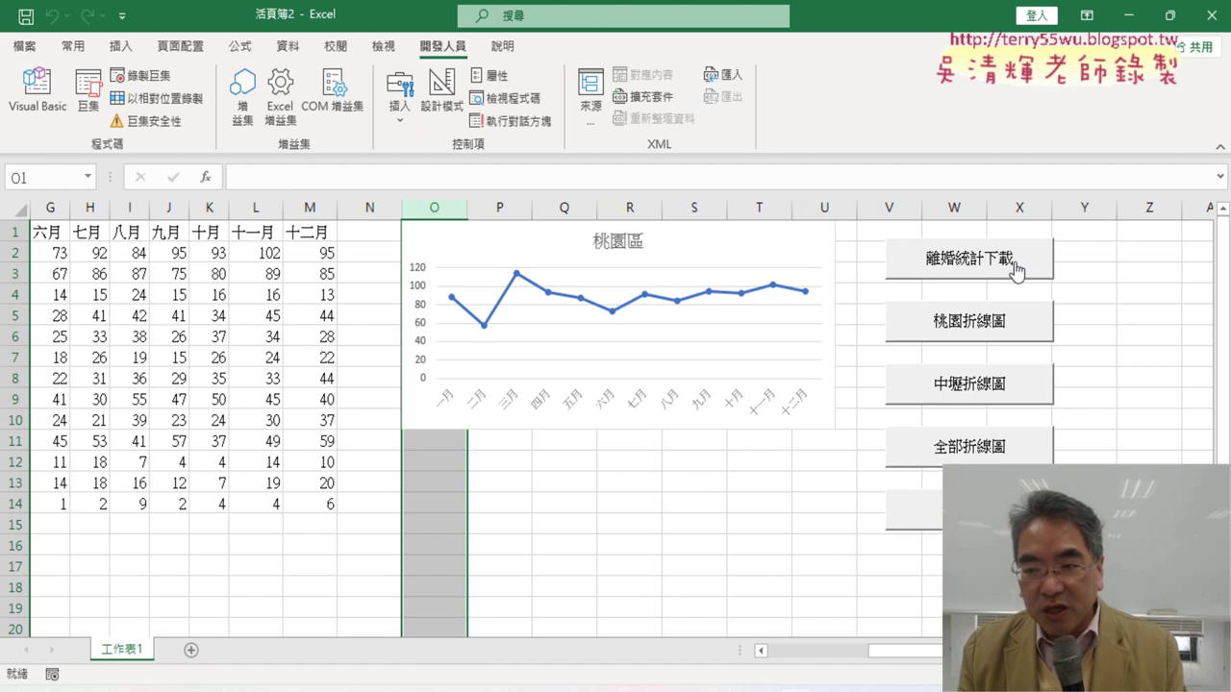
# Move the four macro buttons (離婚統計下載, 桃園折線圖, 中壢折線圖, 全部折線圖) one column right.
pyautogui.rightClick(1014, 272)
pyautogui.press('Escape')
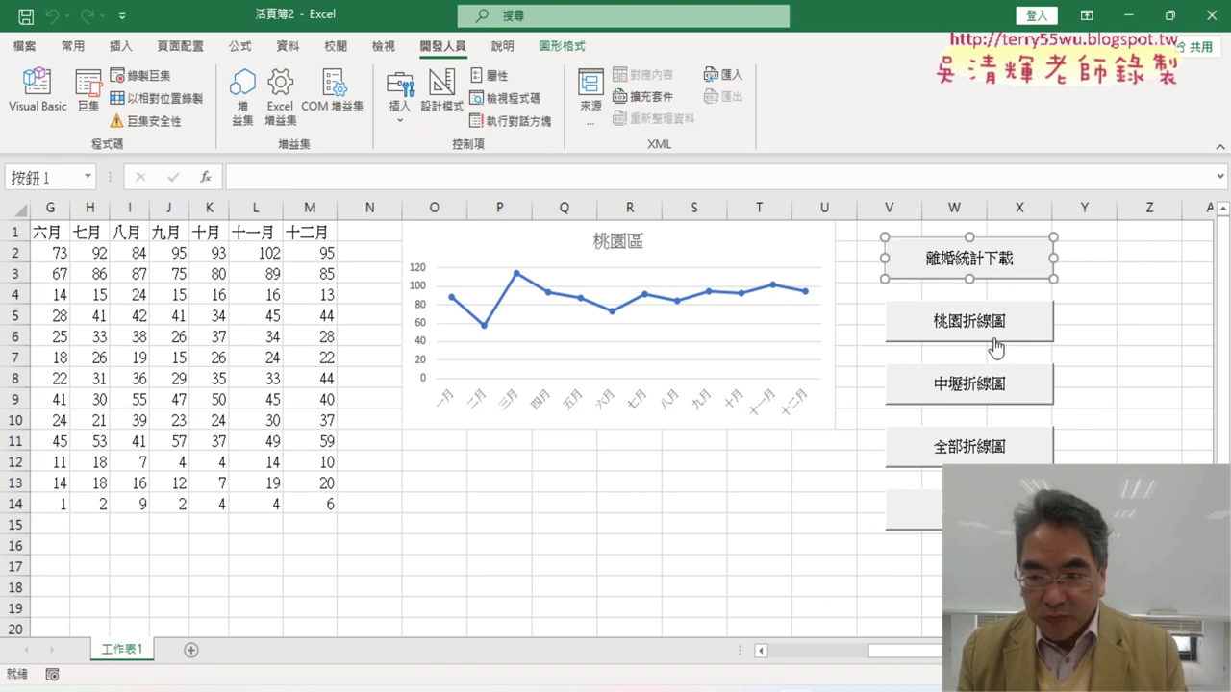
pyautogui.keyDown('ctrl'); pyautogui.click(992, 334); pyautogui.keyUp('ctrl')
pyautogui.keyDown('ctrl'); pyautogui.click(996, 402); pyautogui.keyUp('ctrl')
pyautogui.keyDown('ctrl'); pyautogui.click(992, 448); pyautogui.keyUp('ctrl')
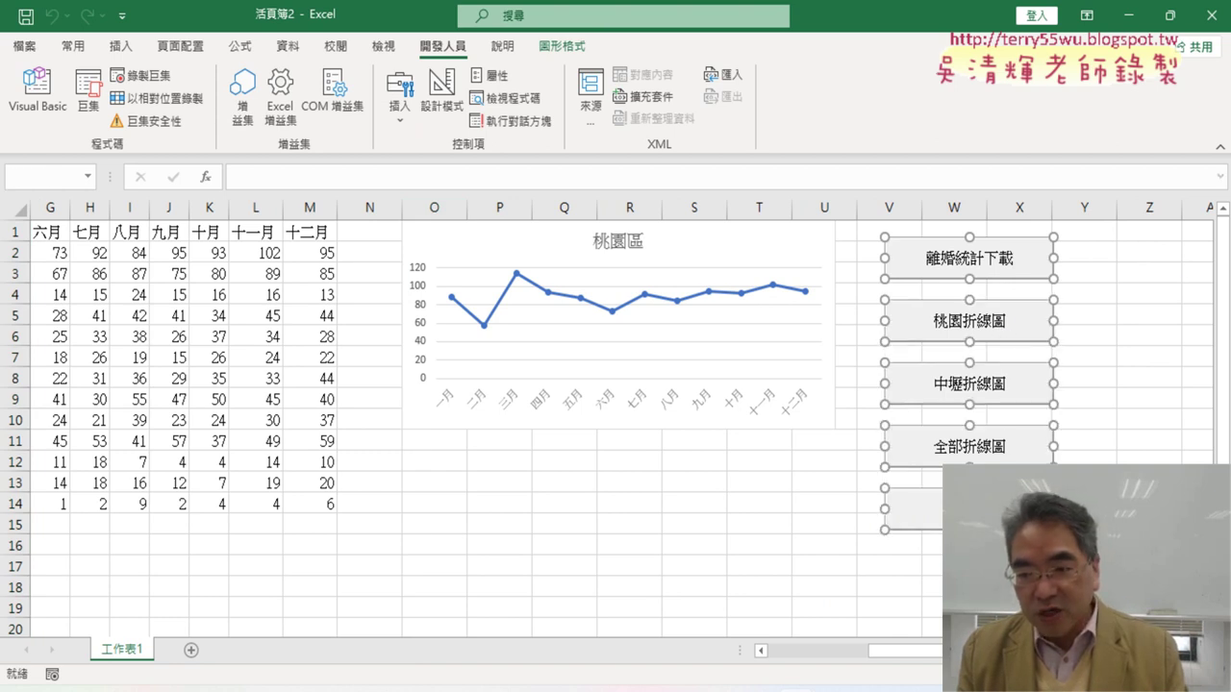
pyautogui.moveTo(991, 448); pyautogui.dragTo(1069, 435)
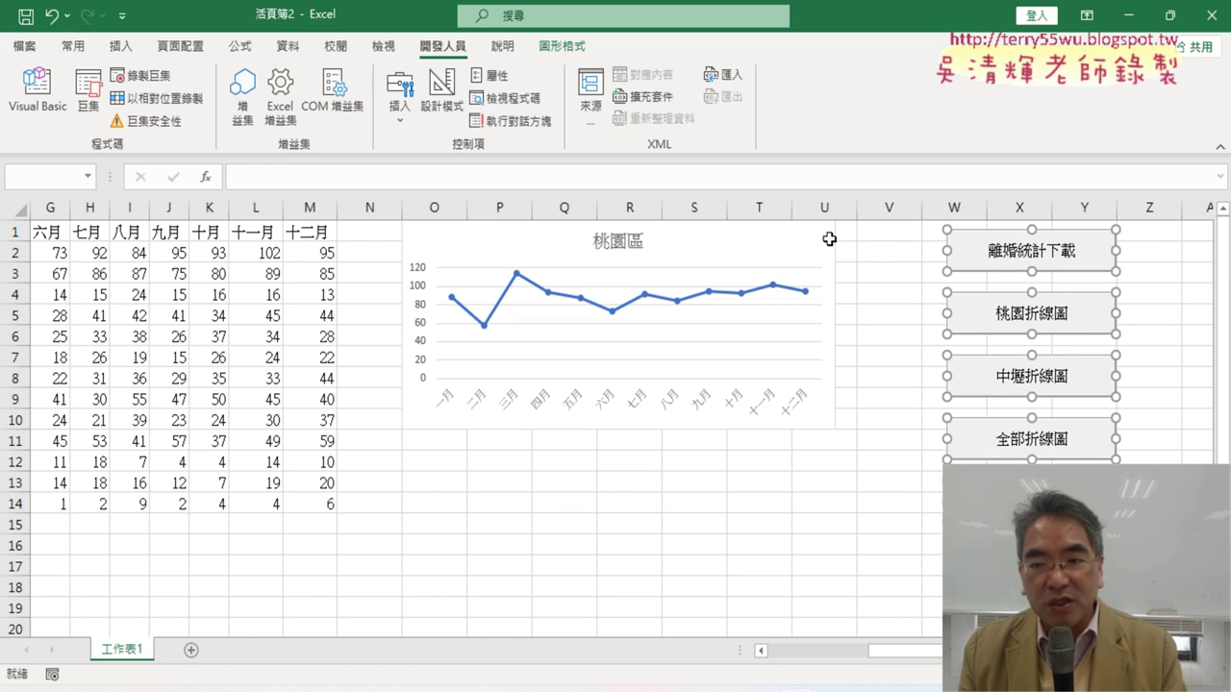
pyautogui.click(888, 290)
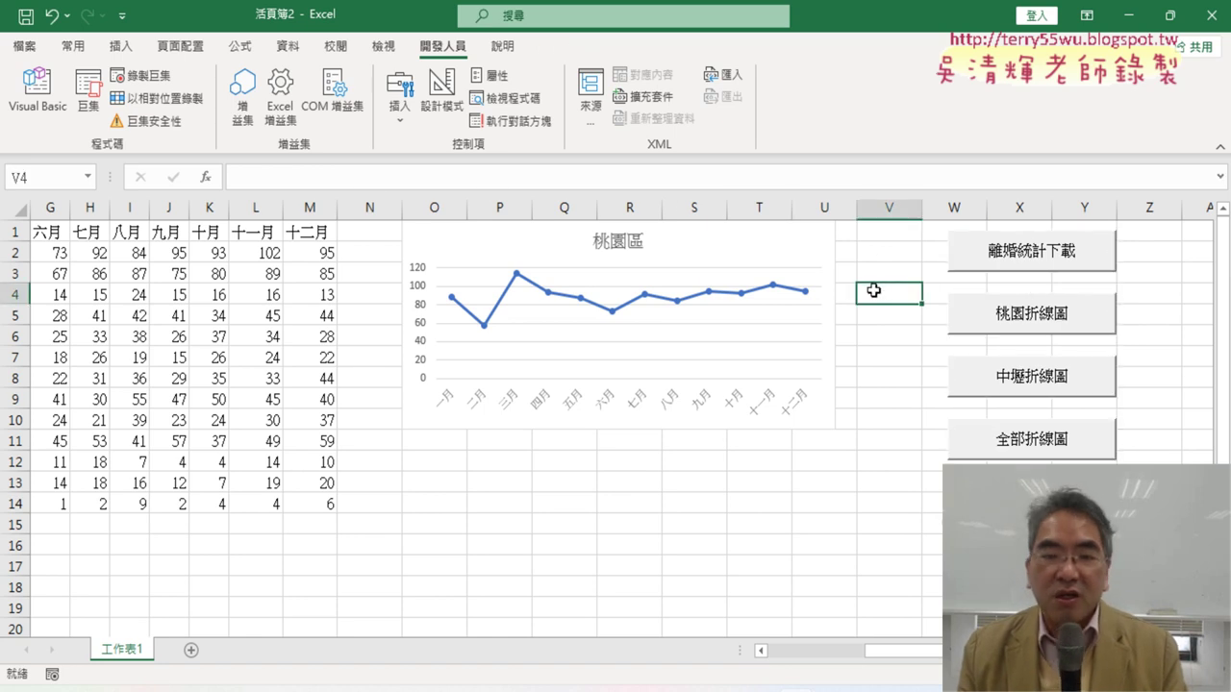
pyautogui.click(36, 91)
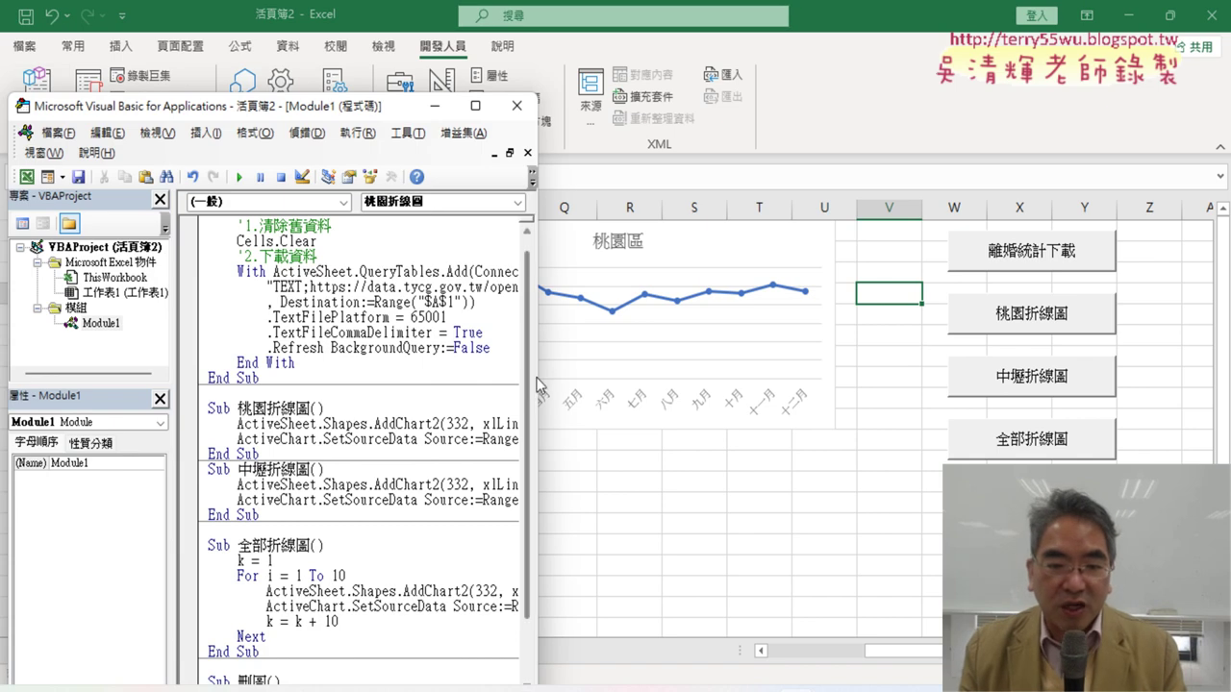
# Widen the editor to review the AddChart2 line with its O1 width and height multiplier.
pyautogui.moveTo(537, 423); pyautogui.dragTo(1018, 423)
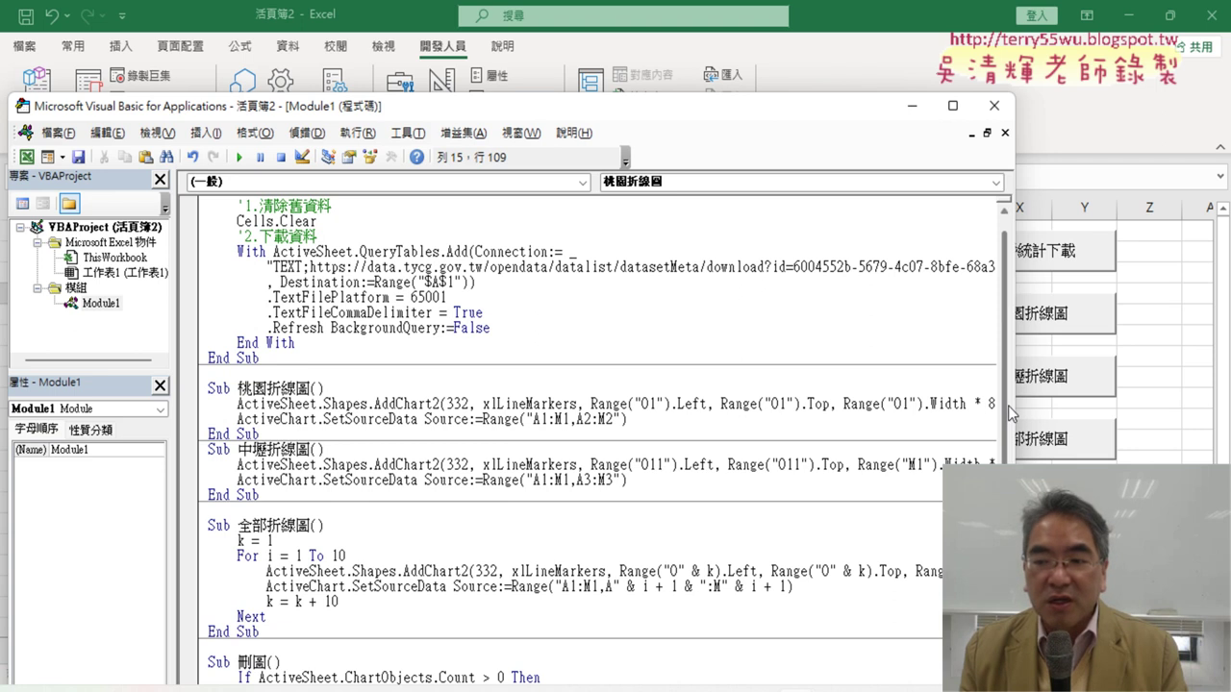
pyautogui.moveTo(1015, 409); pyautogui.dragTo(1169, 409)
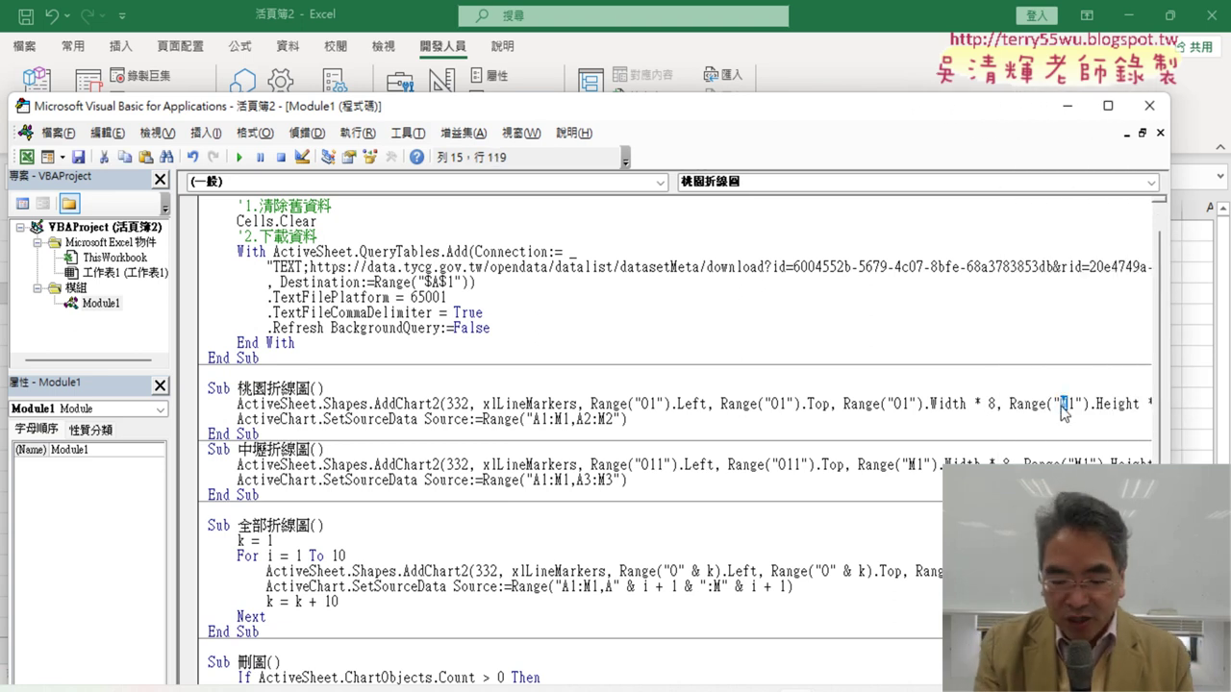
pyautogui.click(1066, 405)
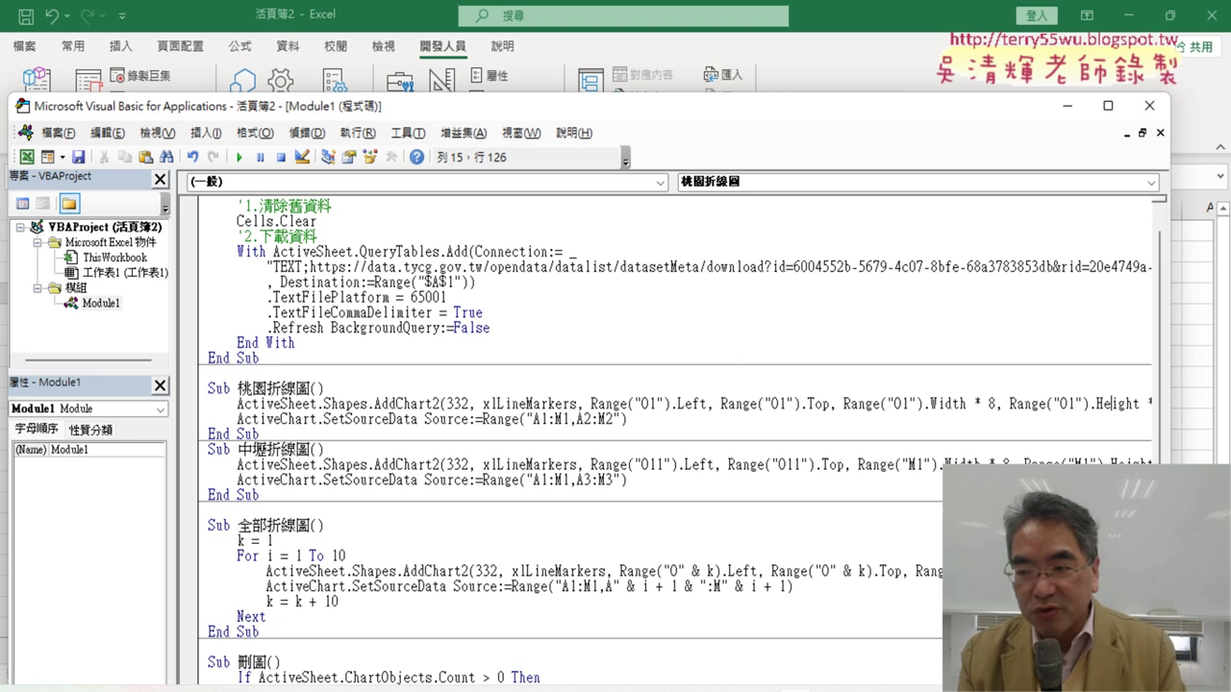
pyautogui.click(1152, 405)
pyautogui.click(952, 404)
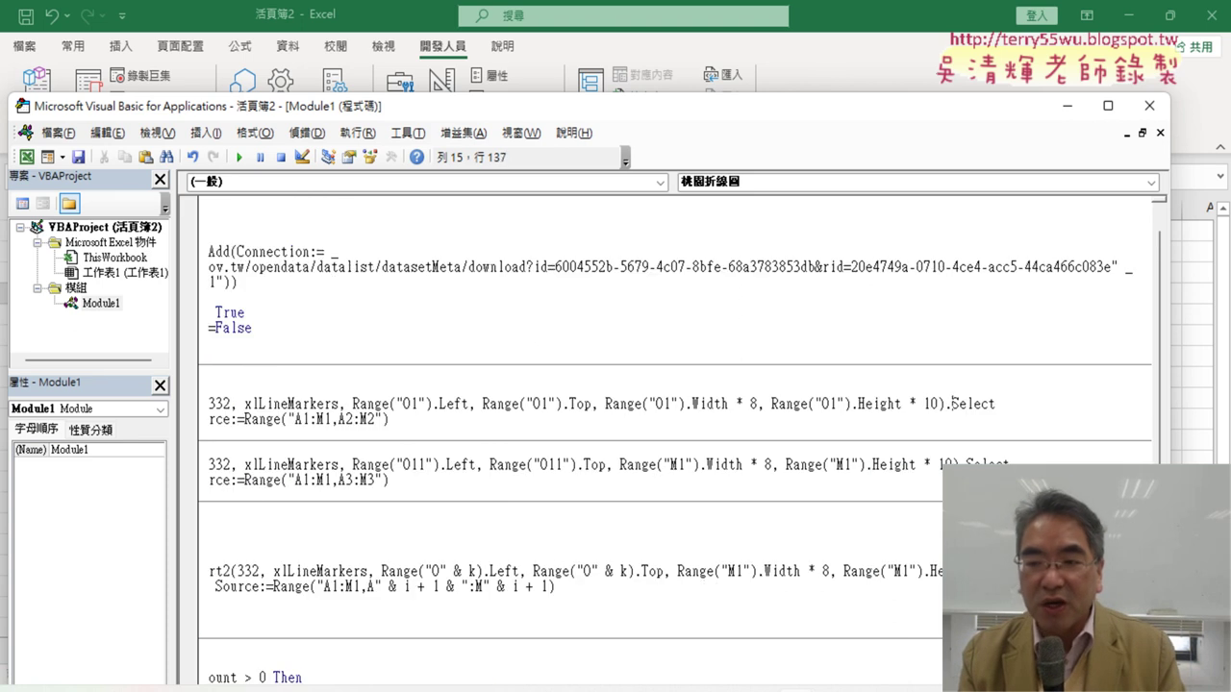
# Highlight the chart's SetSourceData range in the code, then switch back to the worksheet.
pyautogui.press('Home')
pyautogui.click(238, 419)
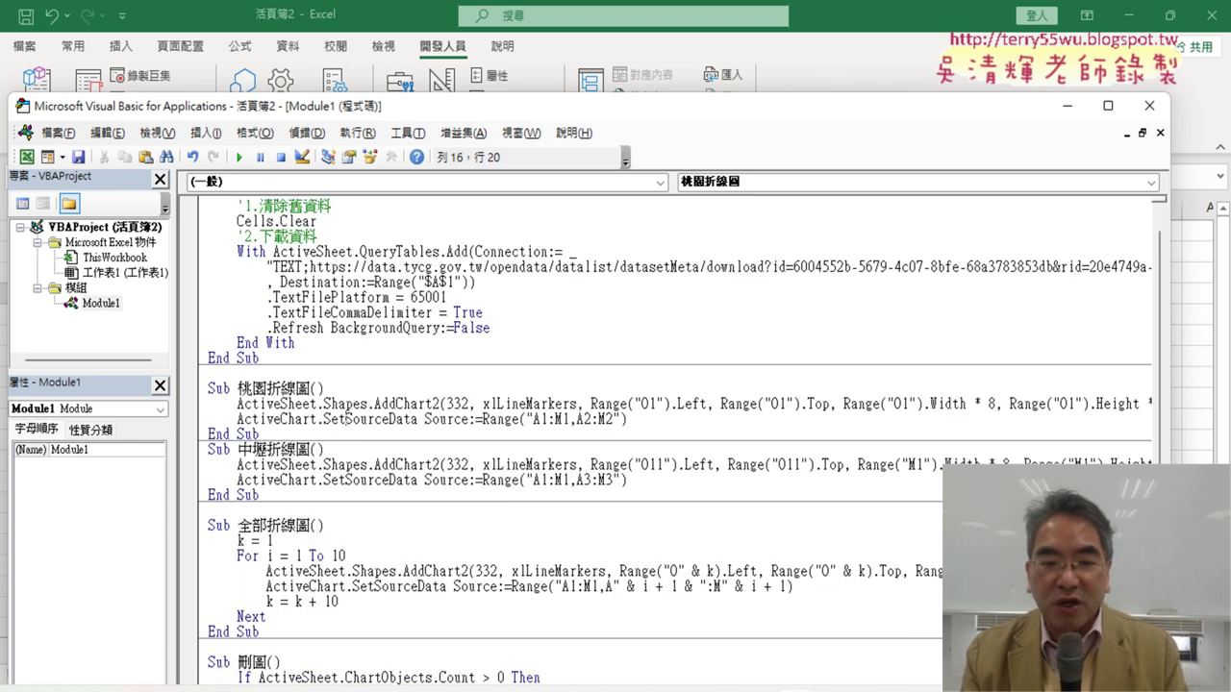
pyautogui.click(549, 419)
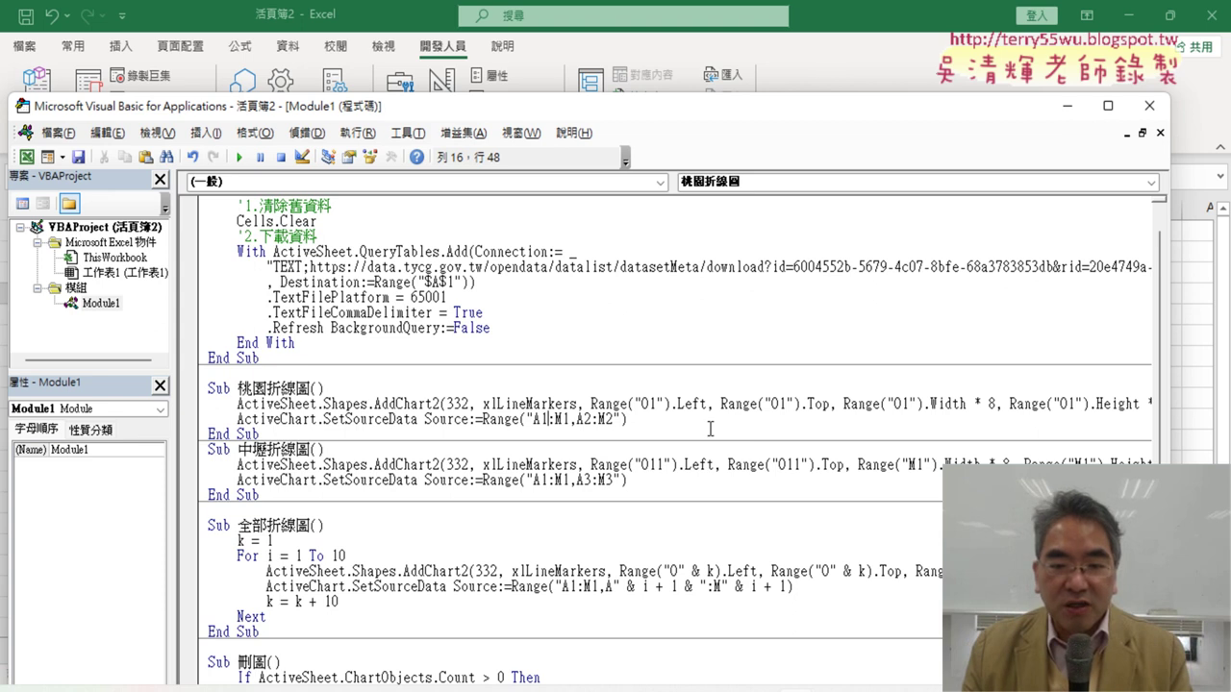
pyautogui.moveTo(534, 419); pyautogui.dragTo(604, 419)
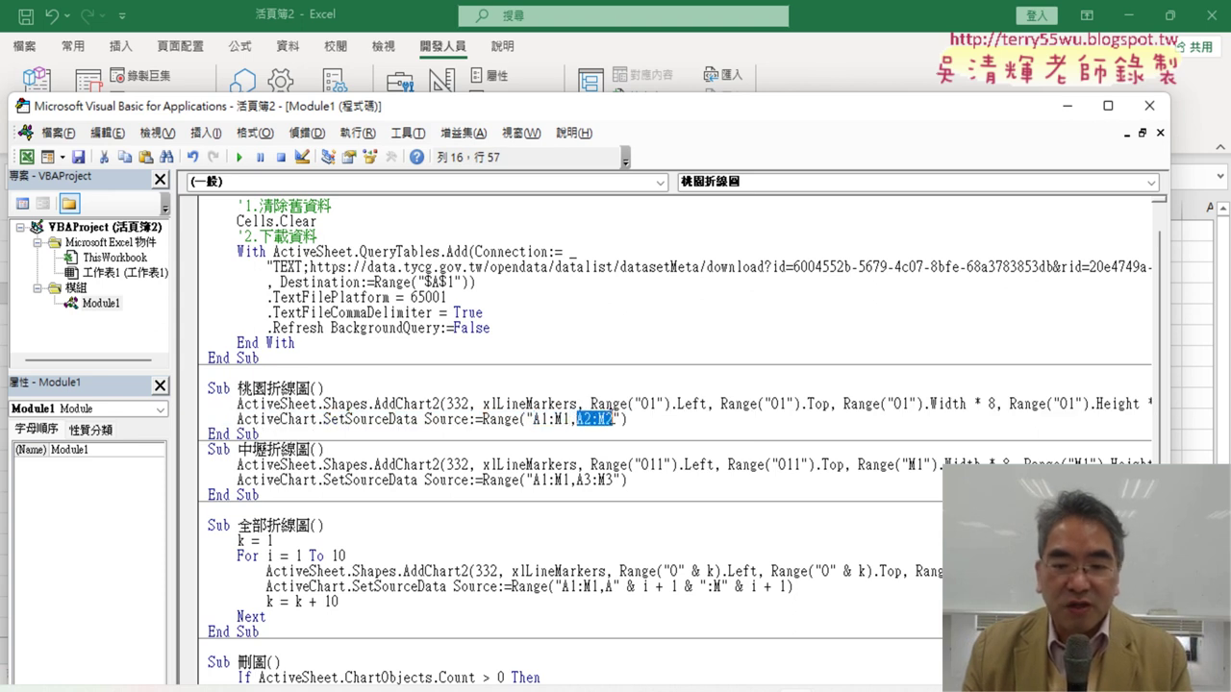
pyautogui.hotkey('alt', 'F11')
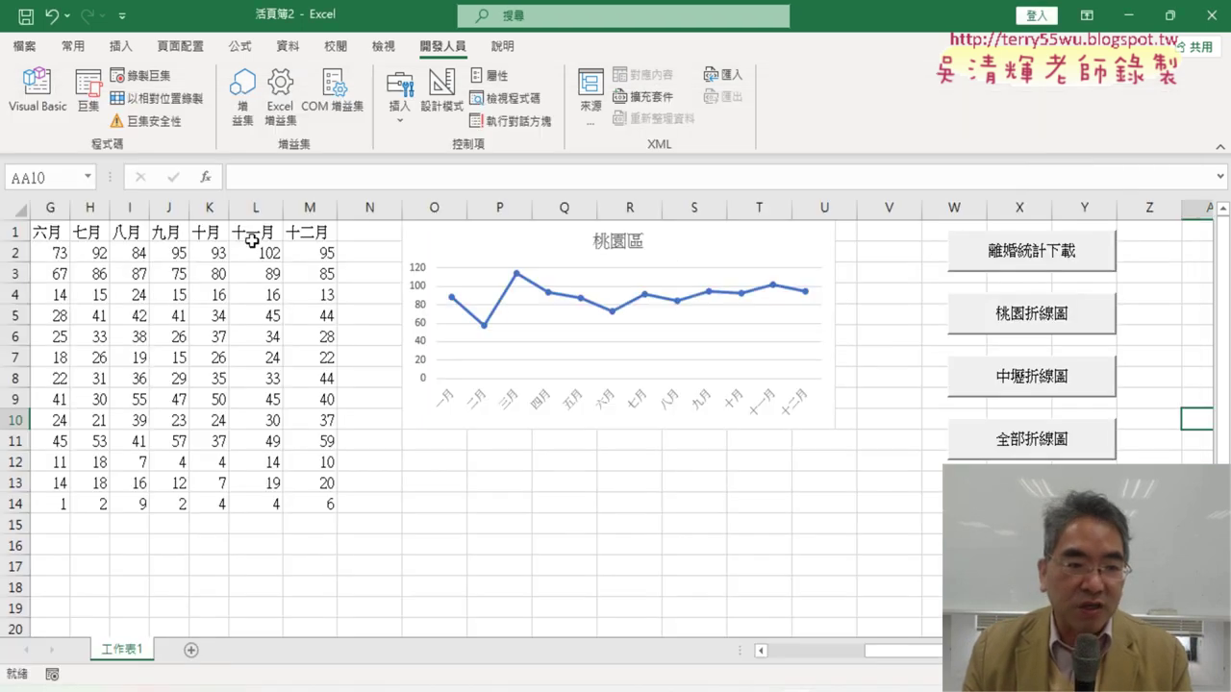
# Select rows A1:M1 and A2:M2, then show the matching A1:M1 source range in the code below them.
pyautogui.moveTo(303, 233)
pyautogui.mouseDown()
pyautogui.moveTo(3, 226)
pyautogui.moveTo(610, 233)
pyautogui.mouseUp()
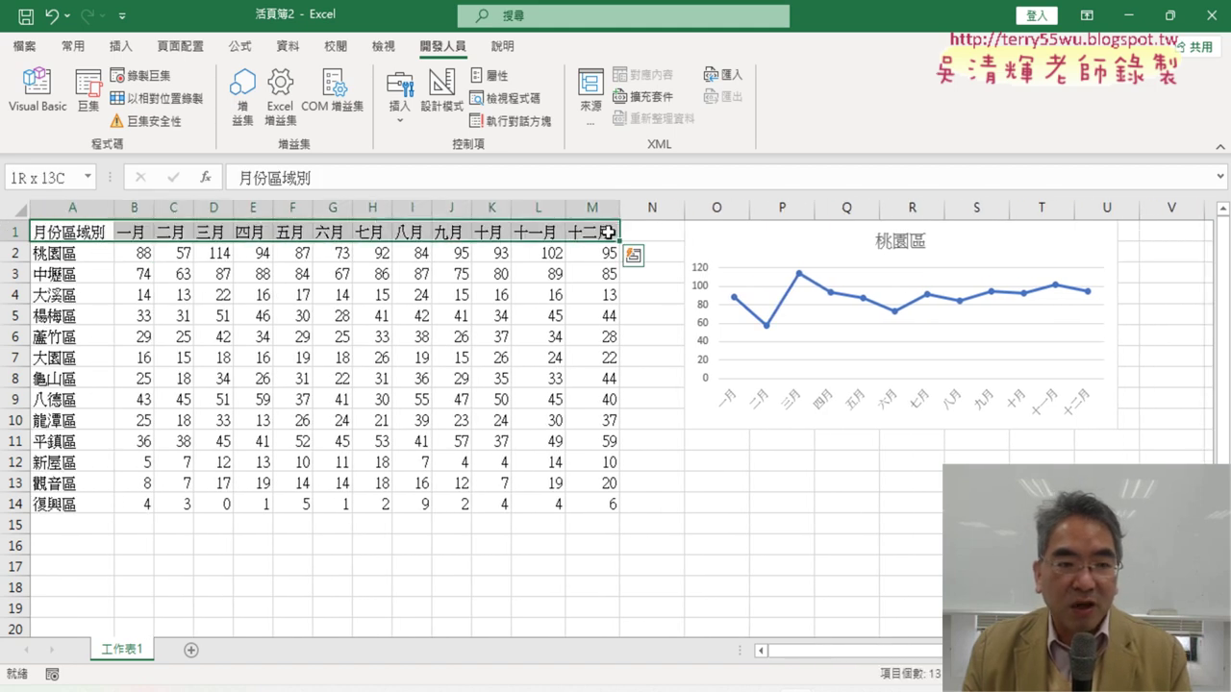
pyautogui.moveTo(53, 254); pyautogui.dragTo(605, 253)
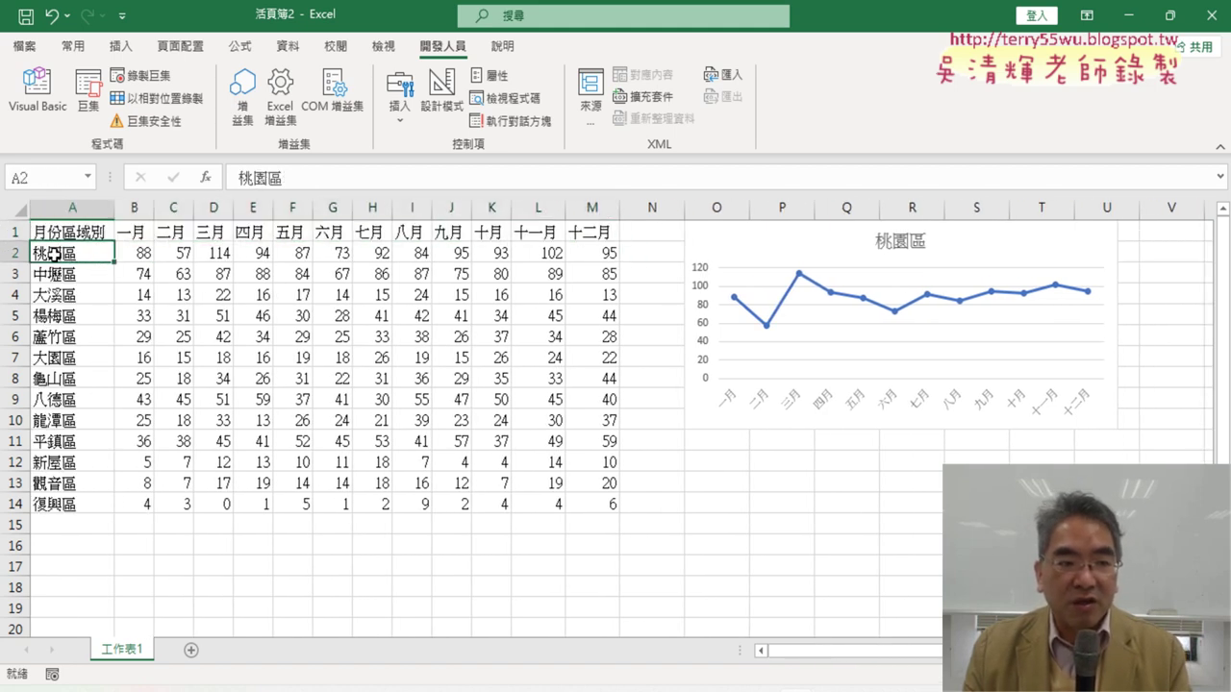
pyautogui.click(54, 112)
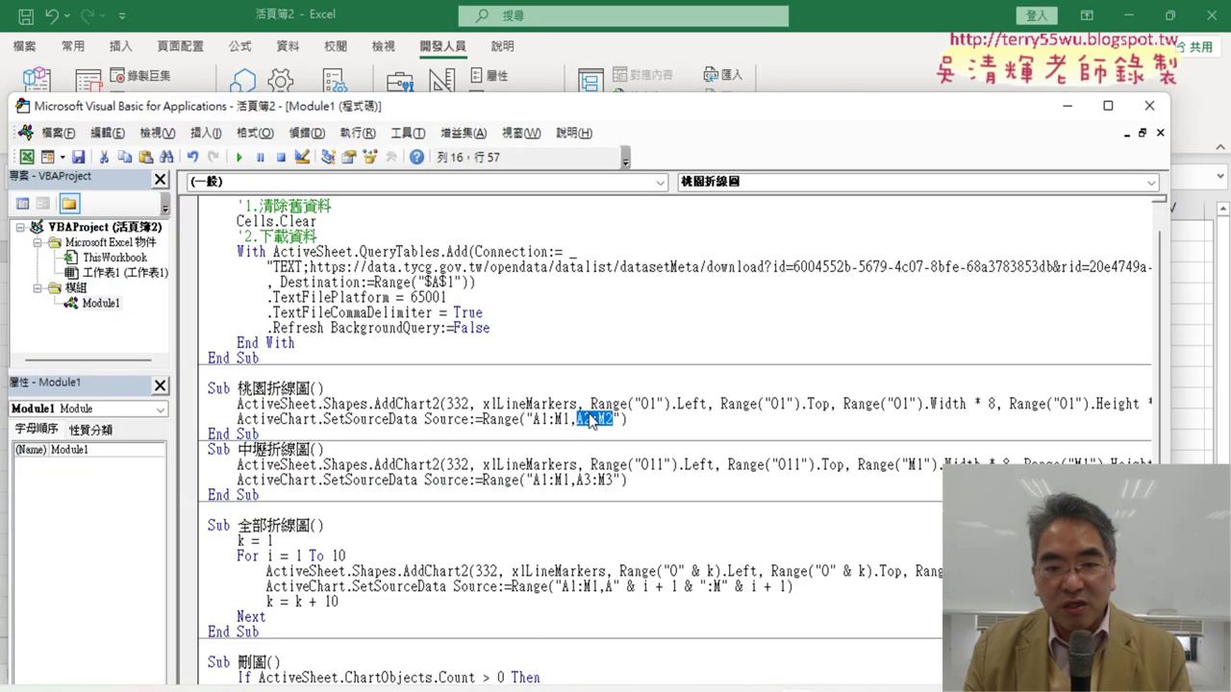
pyautogui.moveTo(573, 421); pyautogui.dragTo(542, 421)
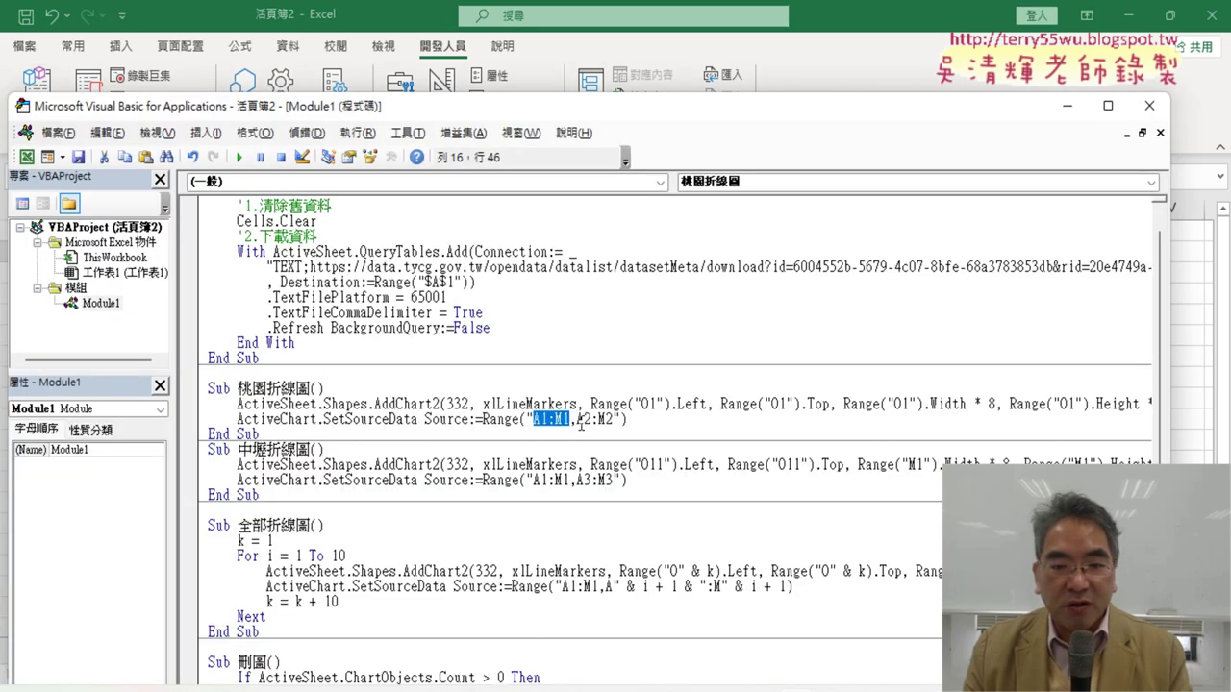
pyautogui.moveTo(565, 110)
pyautogui.mouseDown()
pyautogui.moveTo(566, 313)
pyautogui.moveTo(569, 302)
pyautogui.mouseUp()
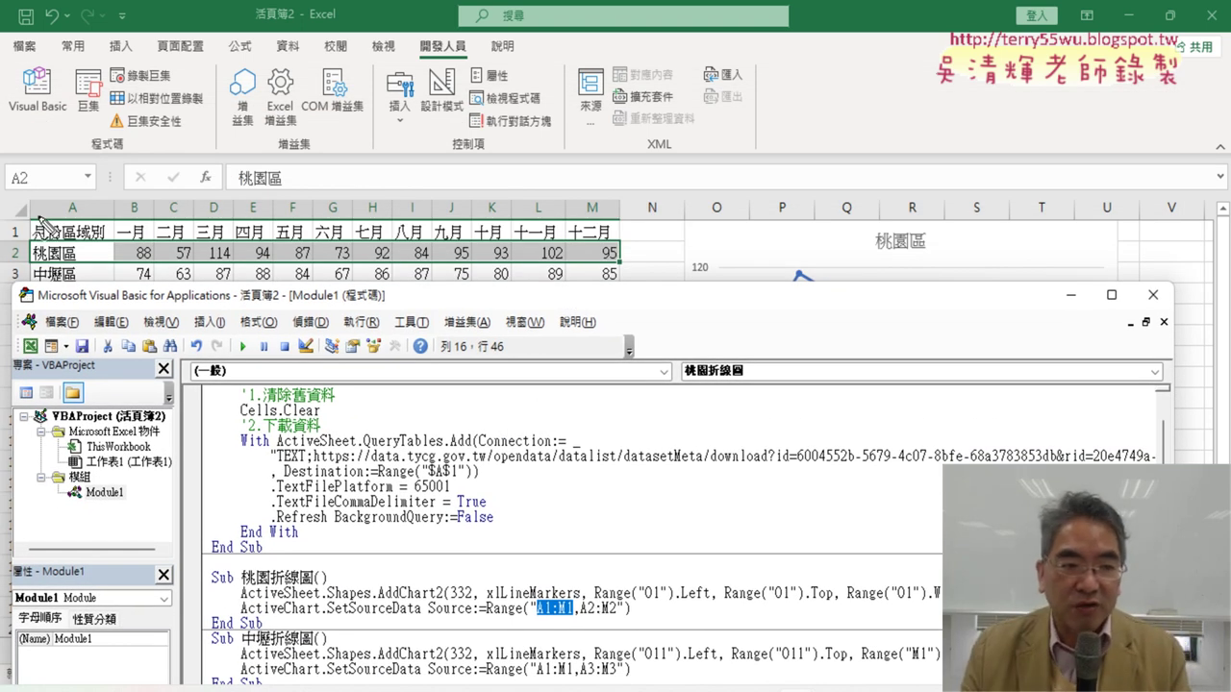
pyautogui.moveTo(23, 221)
pyautogui.mouseDown()
pyautogui.moveTo(186, 252)
pyautogui.moveTo(580, 219)
pyautogui.moveTo(625, 237)
pyautogui.mouseUp()
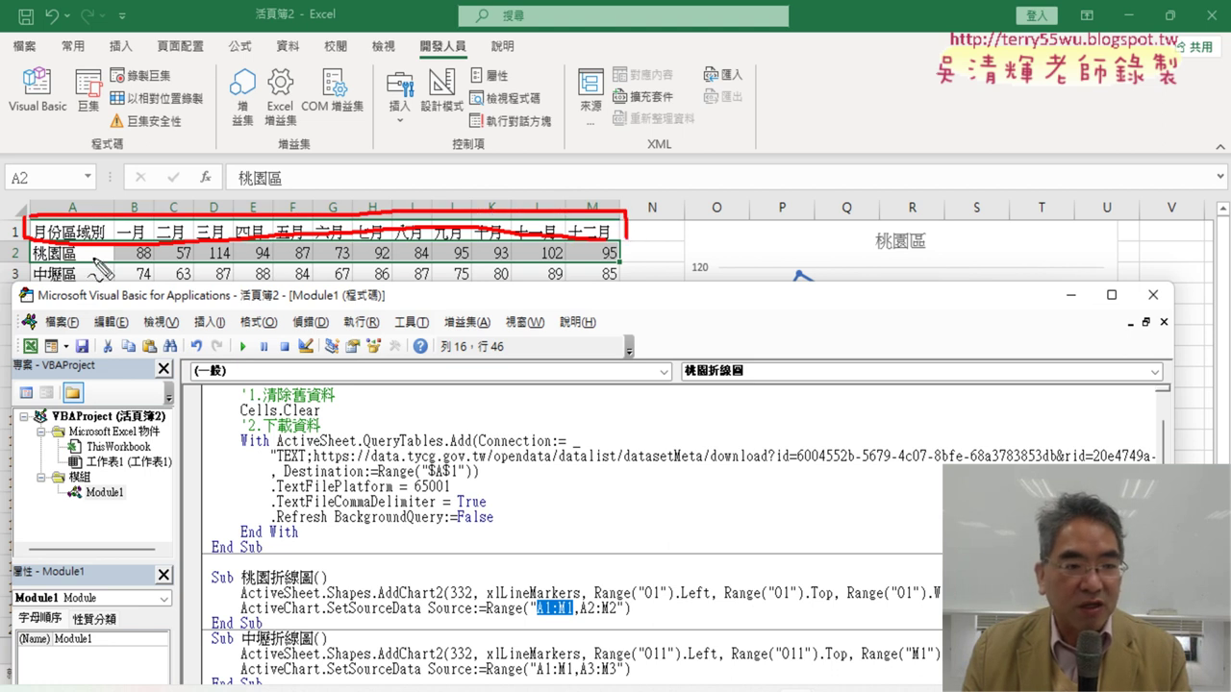
pyautogui.moveTo(34, 254); pyautogui.dragTo(634, 274)
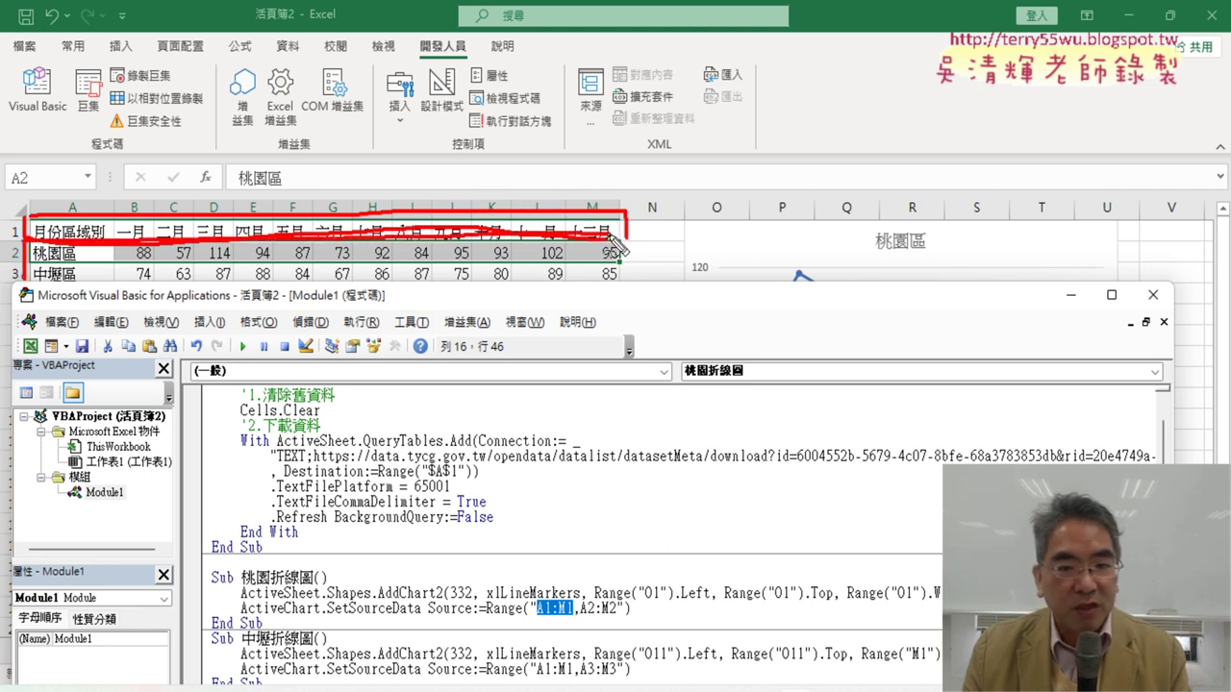
pyautogui.moveTo(32, 275)
pyautogui.mouseDown()
pyautogui.moveTo(633, 279)
pyautogui.moveTo(610, 623)
pyautogui.moveTo(591, 608)
pyautogui.mouseUp()
pyautogui.moveTo(631, 230); pyautogui.dragTo(558, 575)
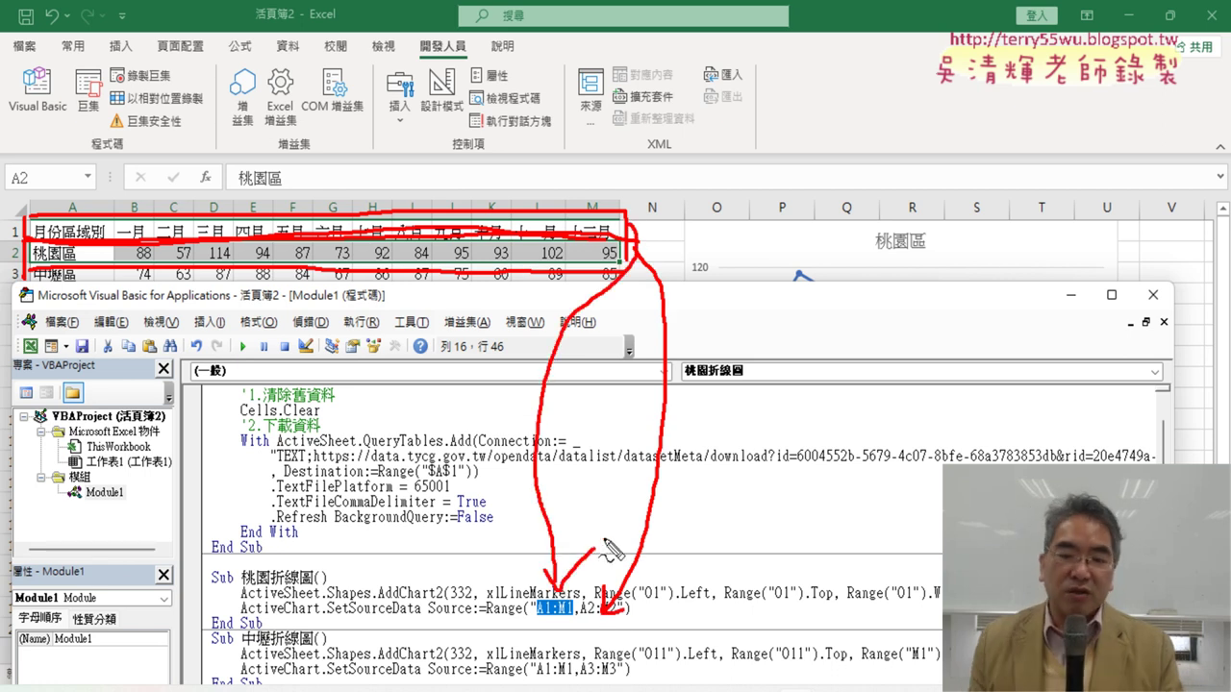
pyautogui.press('Escape')
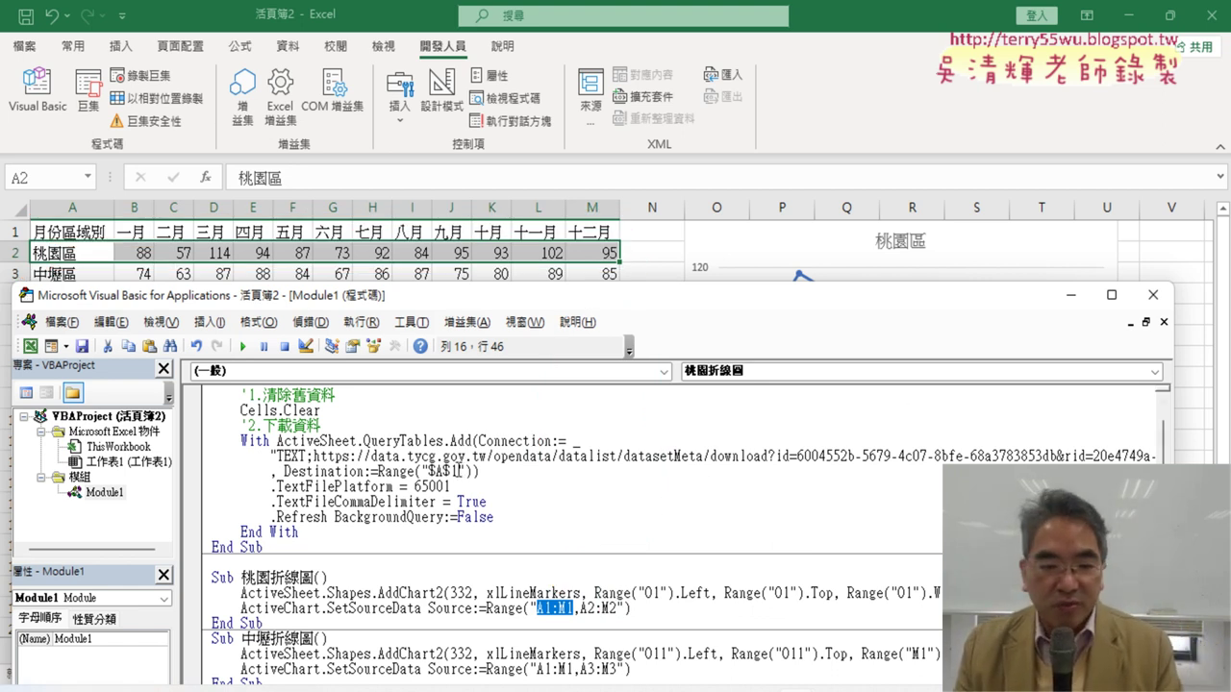
pyautogui.scroll(-1, 458, 470)
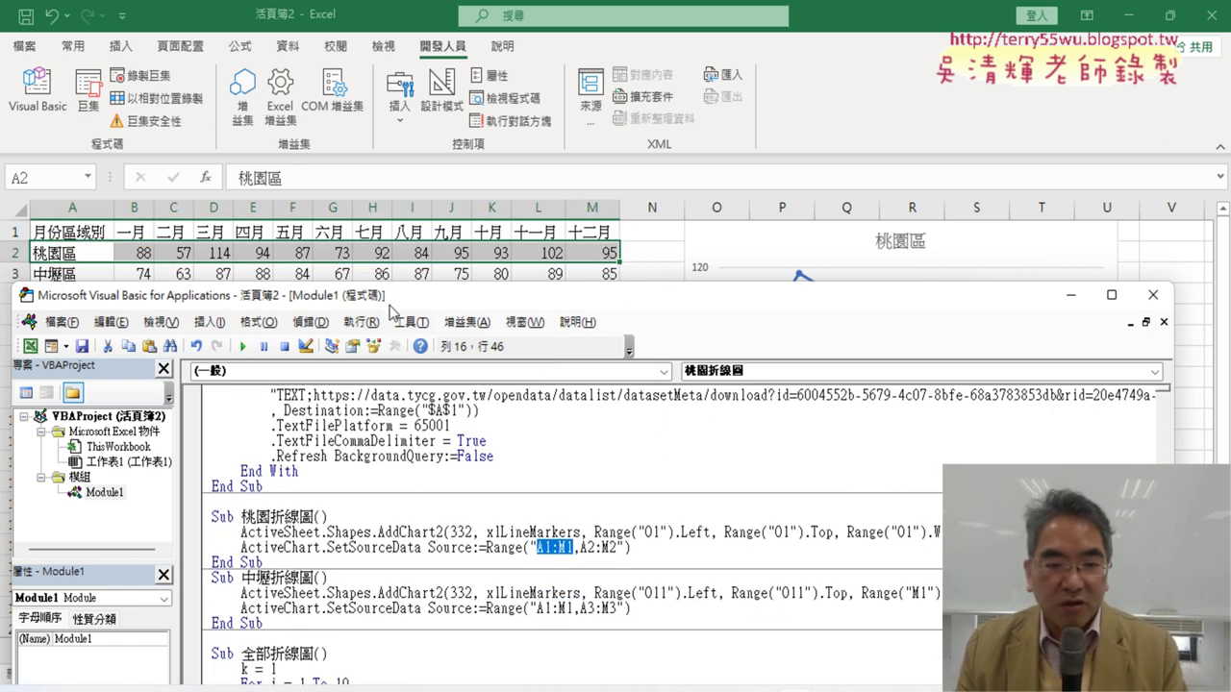
# Clear the old chart with 刪圖 and redraw the 桃園區 chart with 桃園折線圖.
pyautogui.moveTo(390, 310); pyautogui.dragTo(369, 161)
pyautogui.click(293, 656)
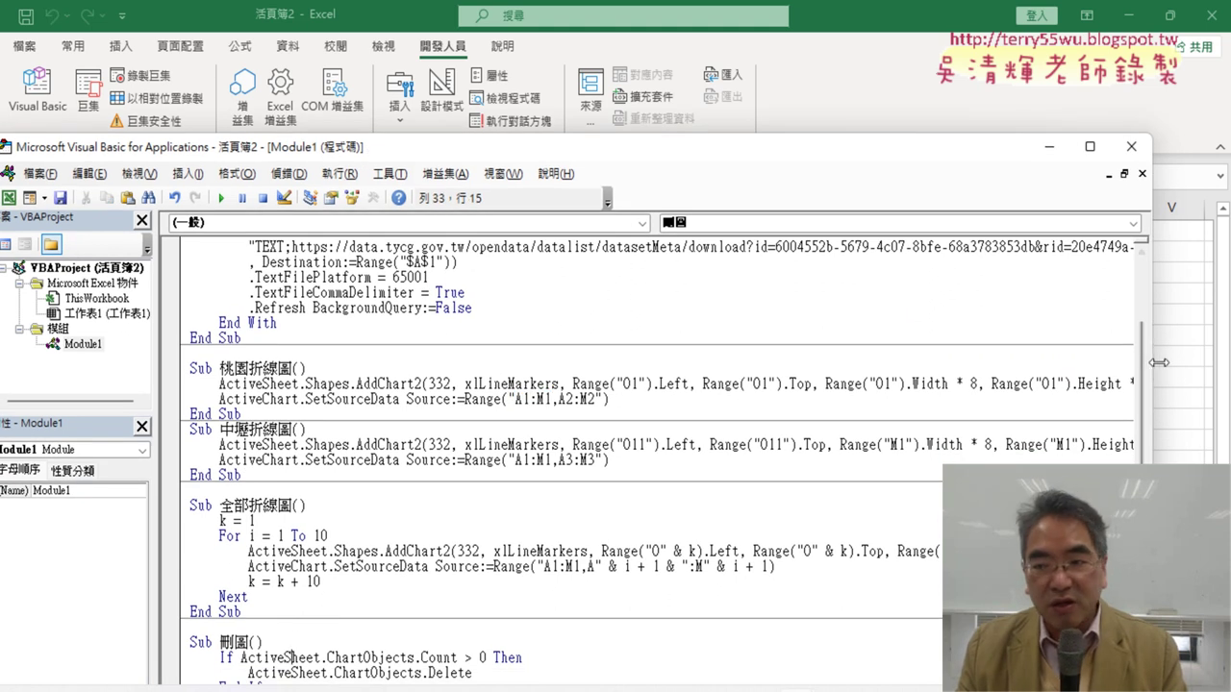
pyautogui.moveTo(1151, 351); pyautogui.dragTo(555, 354)
pyautogui.click(248, 405)
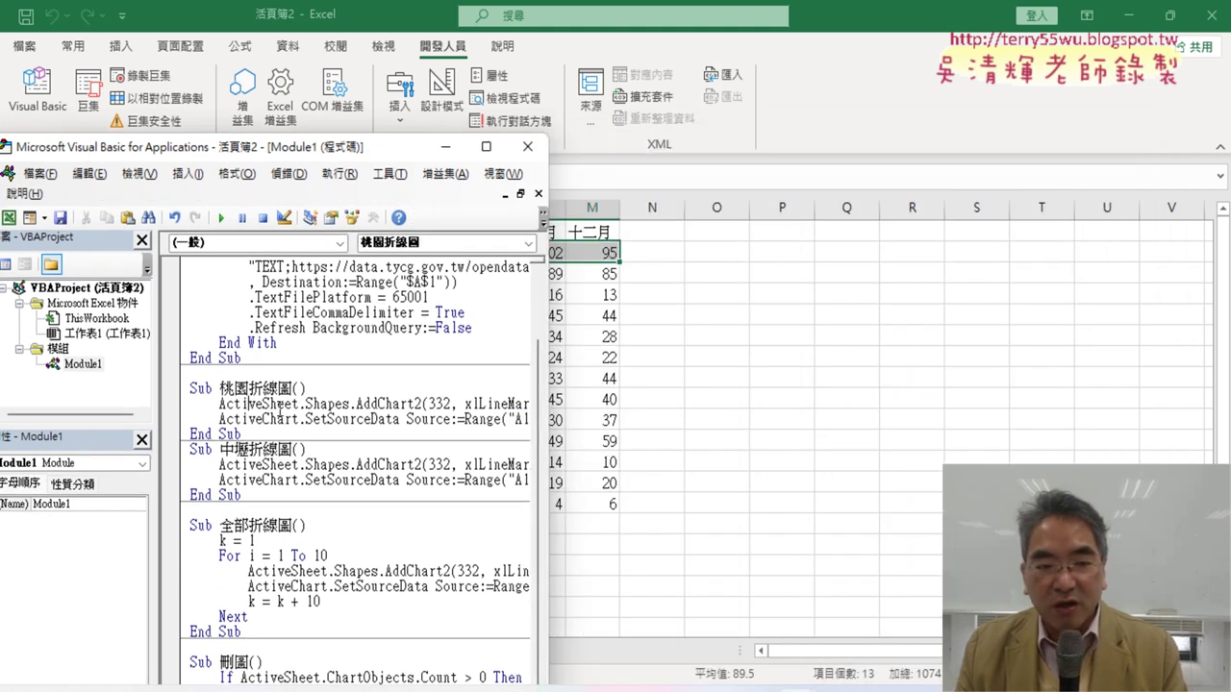
pyautogui.click(220, 218)
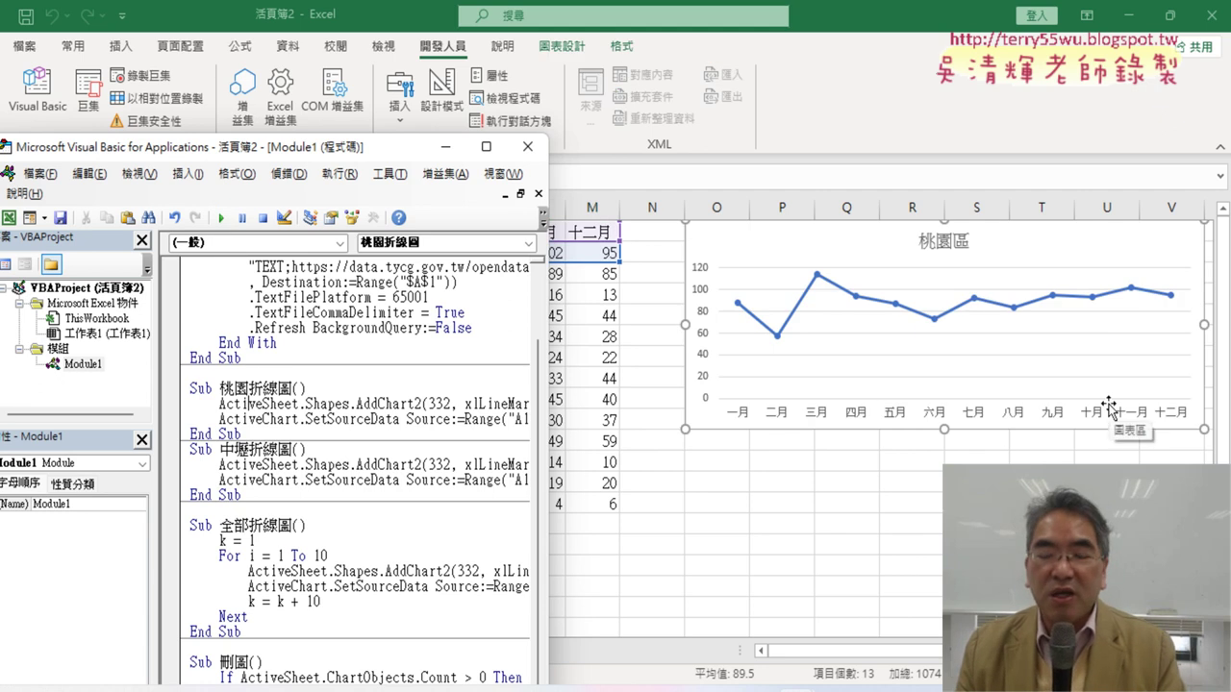
# Resize and reposition the VBA editor to check the new chart and full code lines.
pyautogui.scroll(-1, 344, 415)
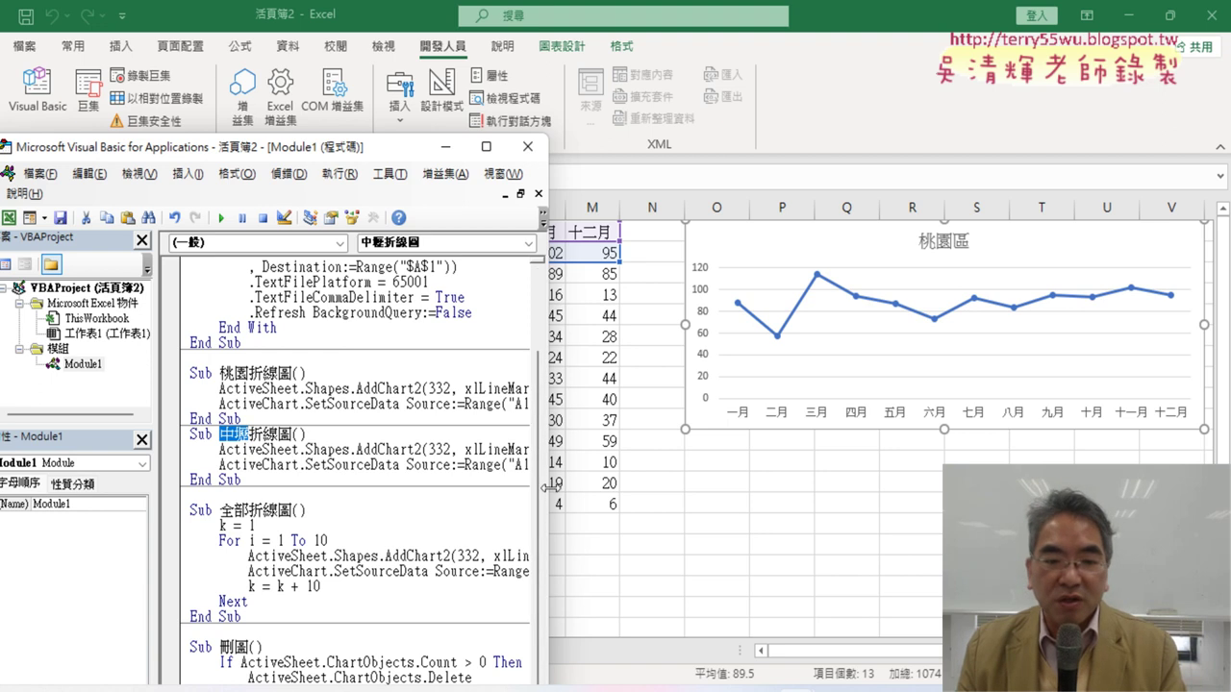
pyautogui.moveTo(548, 491)
pyautogui.mouseDown()
pyautogui.moveTo(871, 522)
pyautogui.moveTo(1095, 522)
pyautogui.mouseUp()
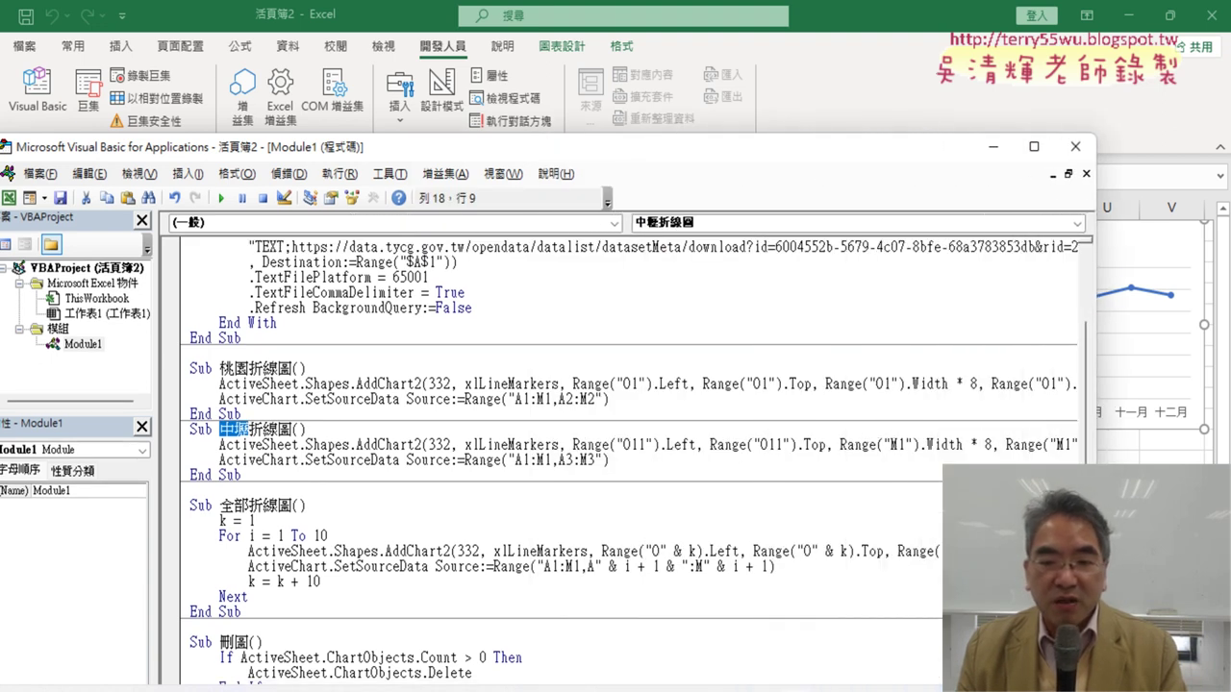
pyautogui.moveTo(810, 167); pyautogui.dragTo(796, 501)
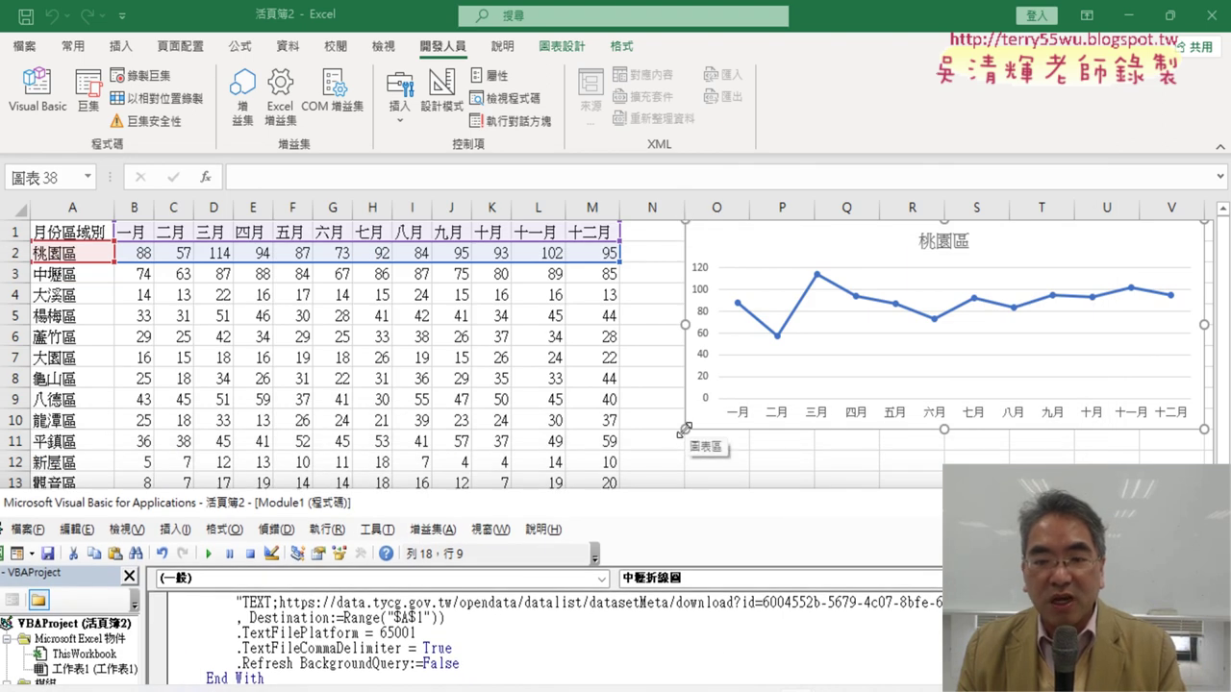
pyautogui.moveTo(699, 515); pyautogui.dragTo(699, 92)
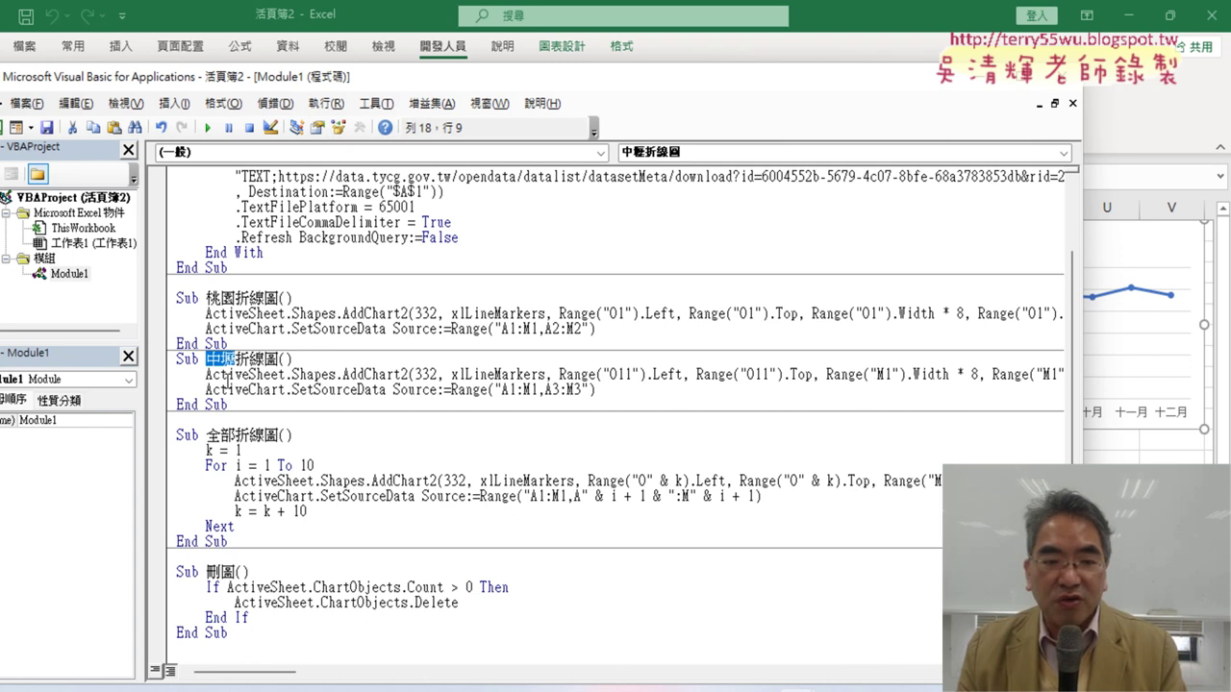
# Compare the O11 anchors and A1:M1, A3:M3 source ranges, then narrow the editor beside the chart.
pyautogui.click(627, 374)
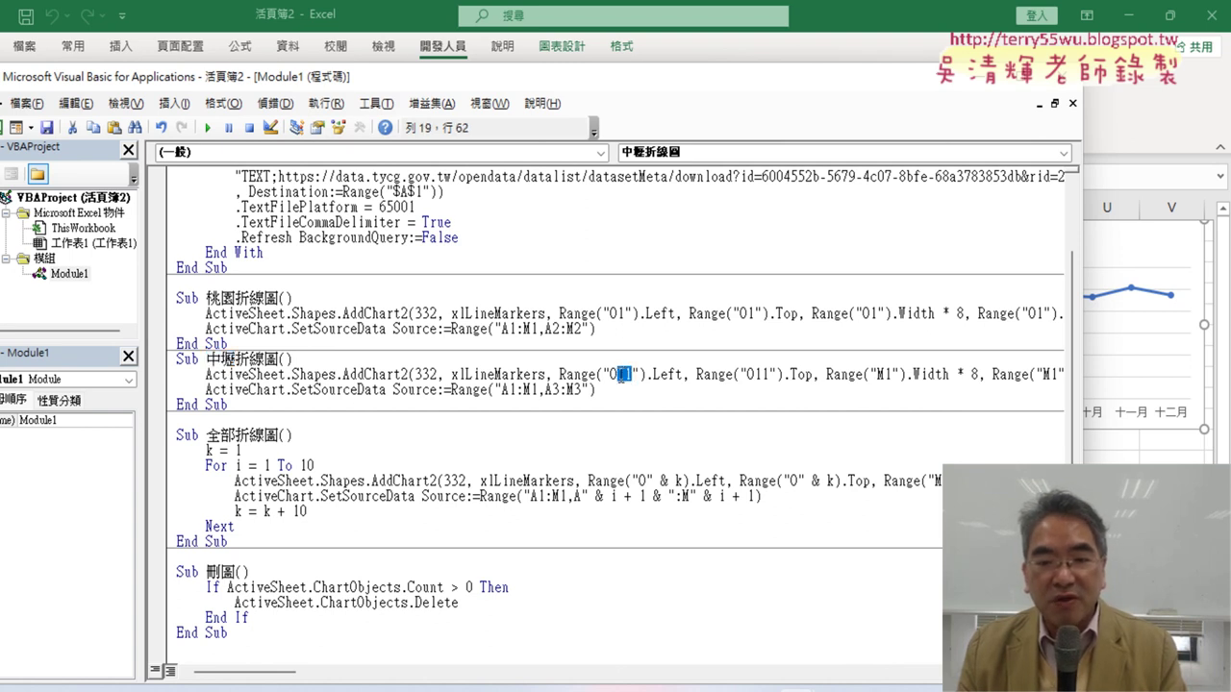
pyautogui.click(769, 375)
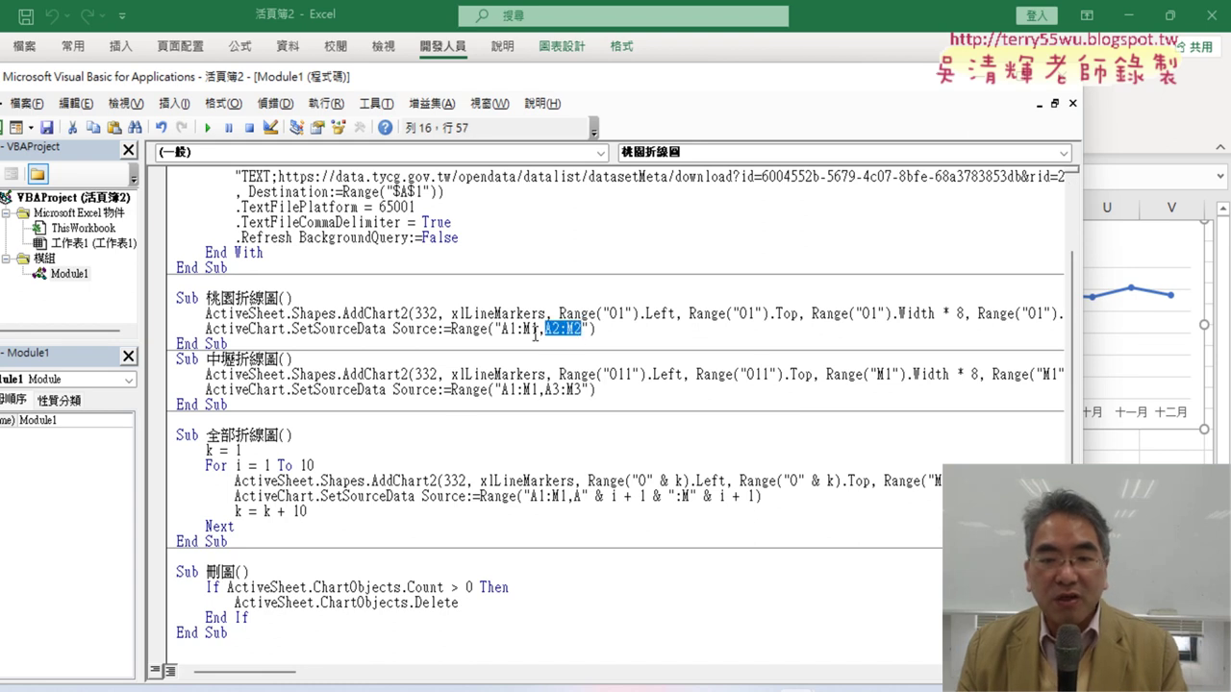
pyautogui.moveTo(500, 329); pyautogui.dragTo(538, 329)
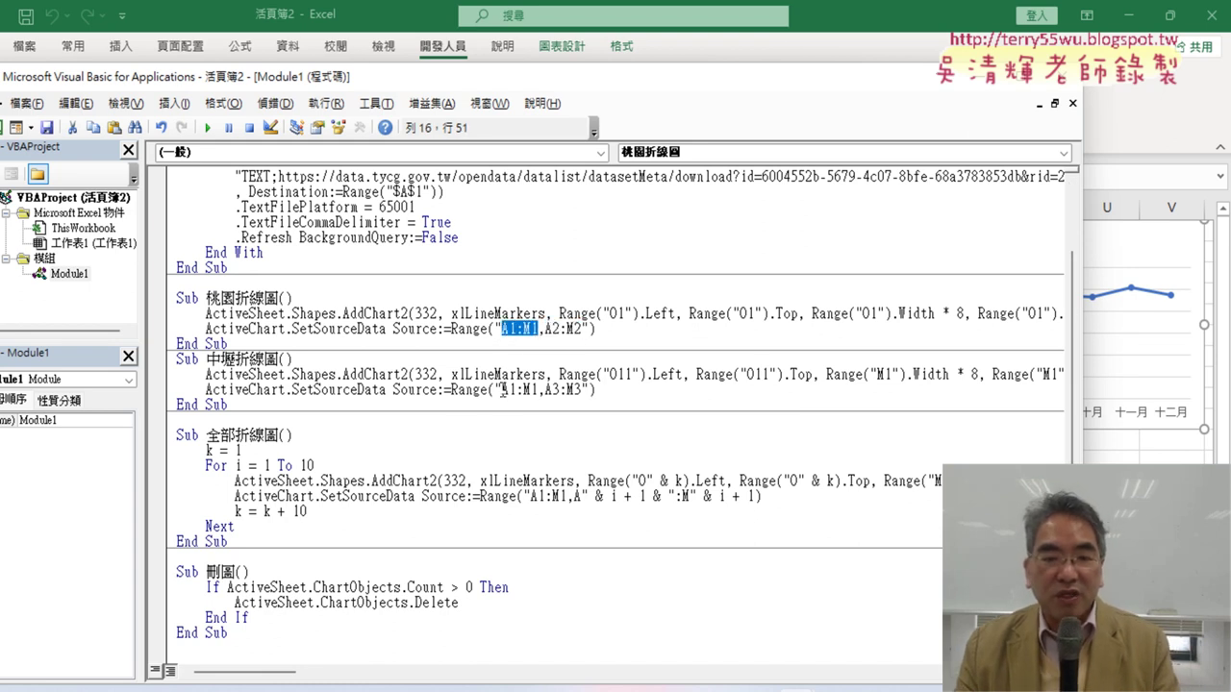
pyautogui.moveTo(501, 389); pyautogui.dragTo(539, 390)
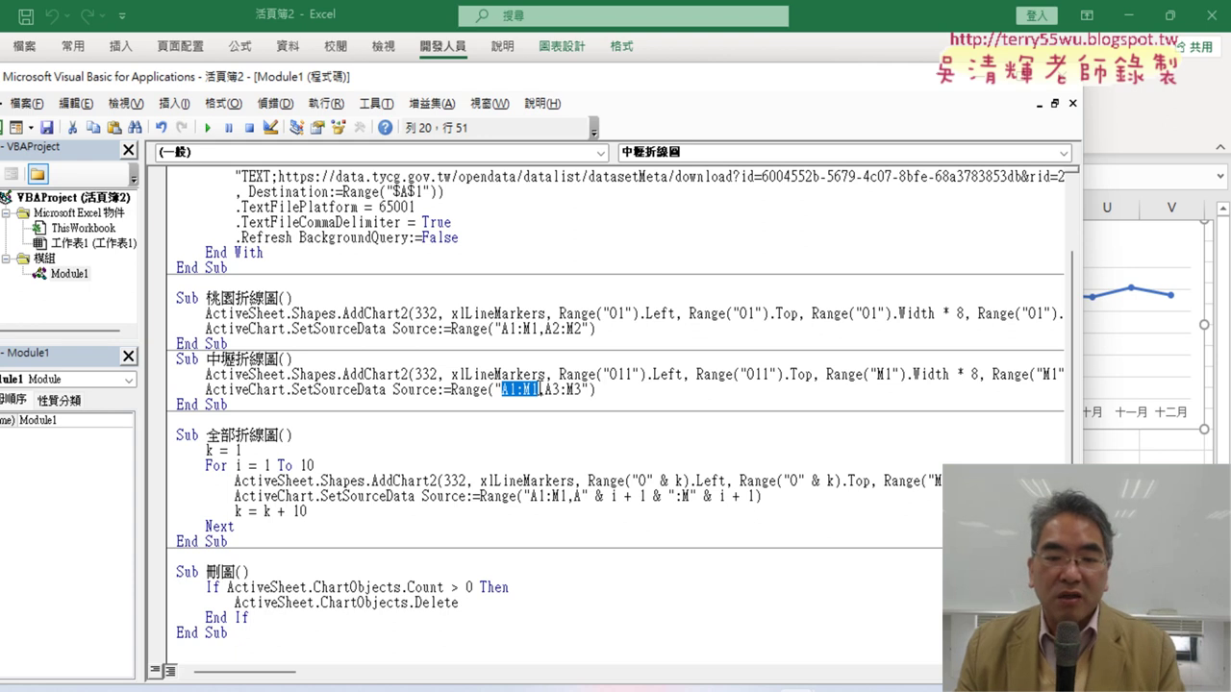
pyautogui.moveTo(545, 389); pyautogui.dragTo(567, 389)
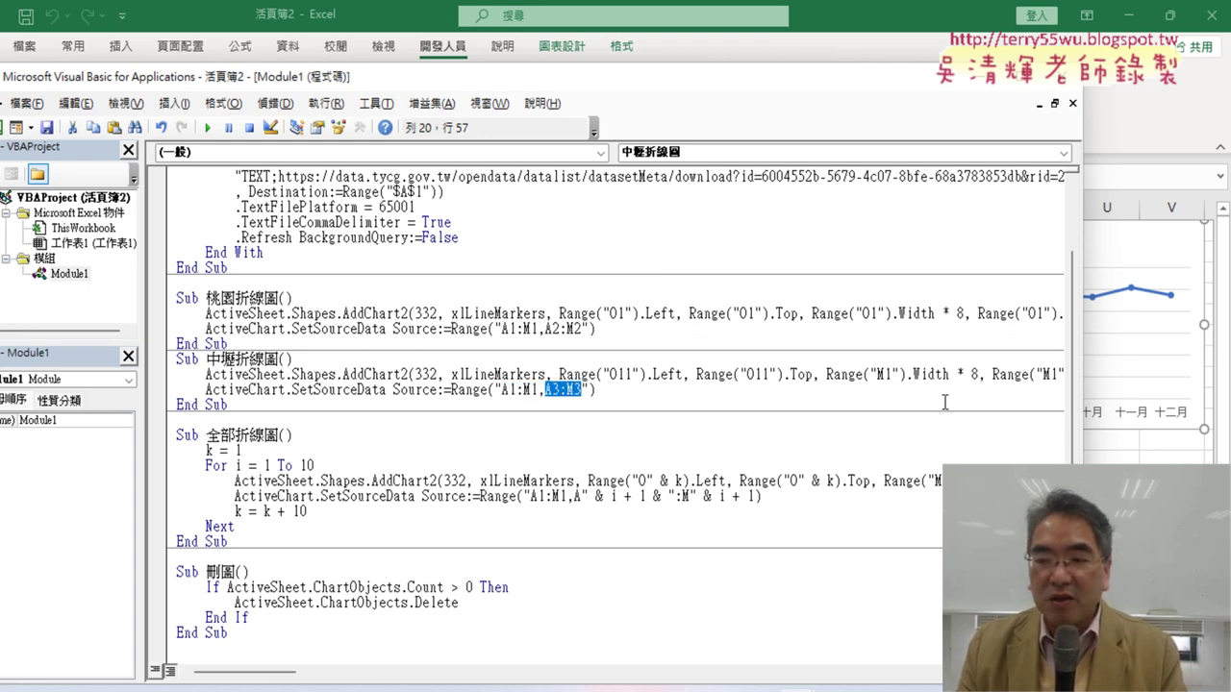
pyautogui.moveTo(1077, 404); pyautogui.dragTo(584, 400)
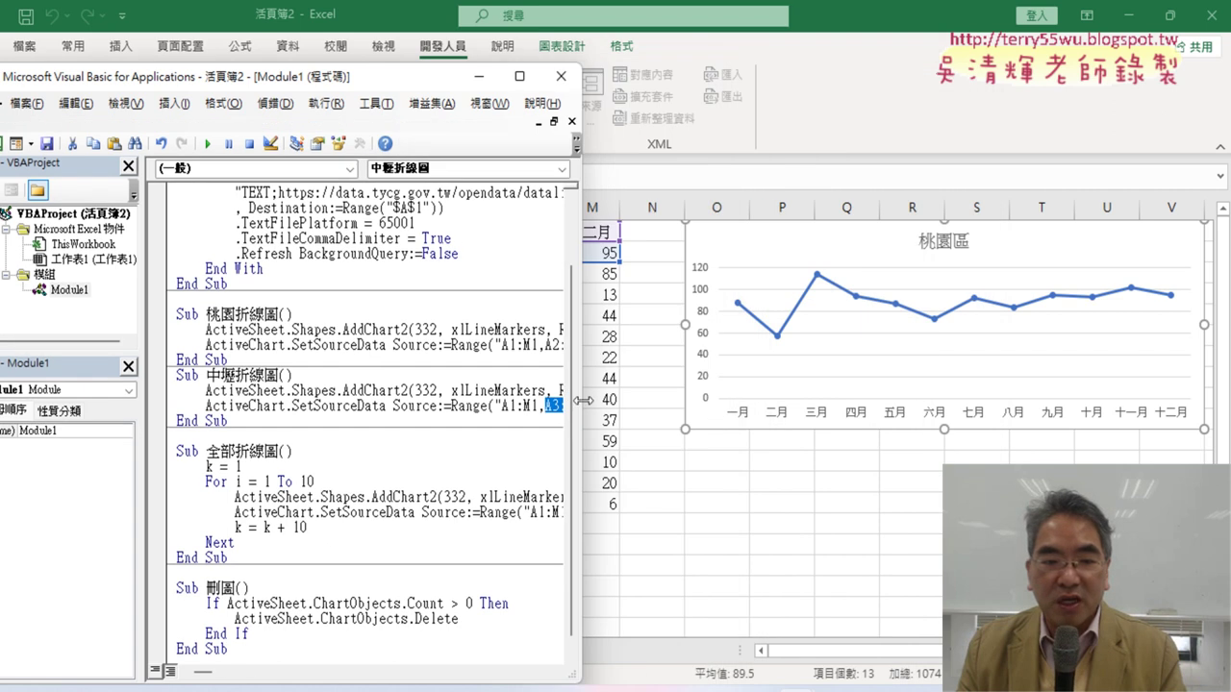
# Draw the 中壢區 chart with 中壢折線圖, then delete every chart with 刪圖.
pyautogui.click(248, 405)
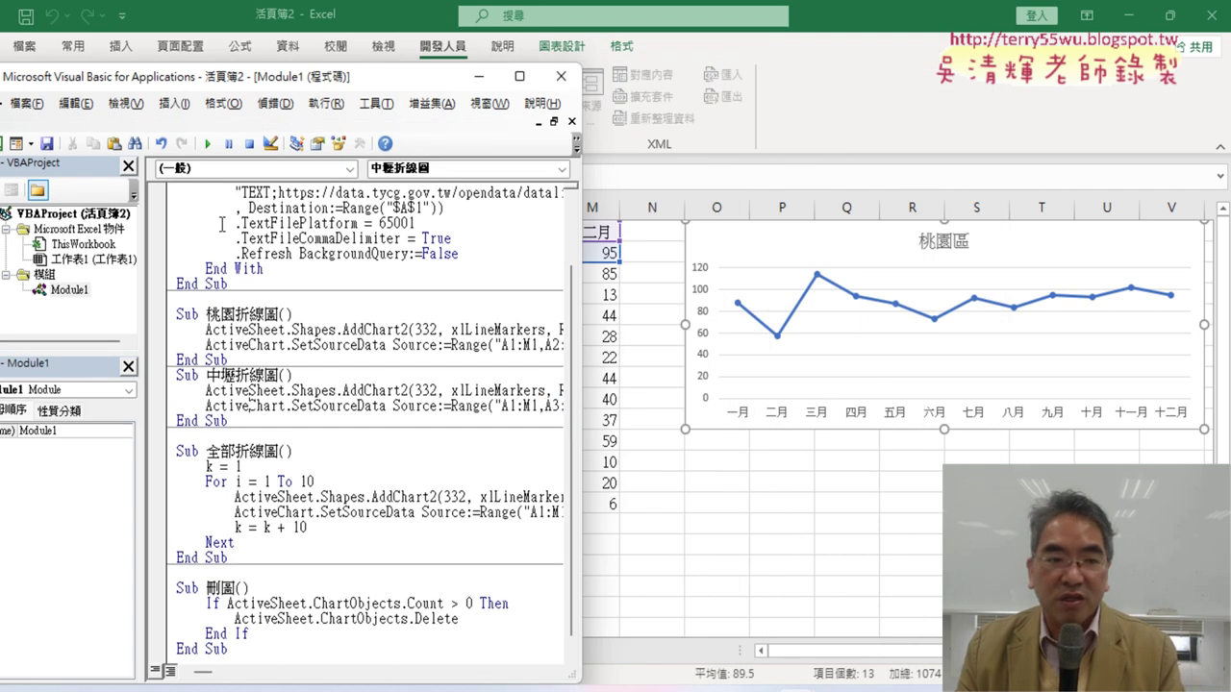
pyautogui.click(207, 143)
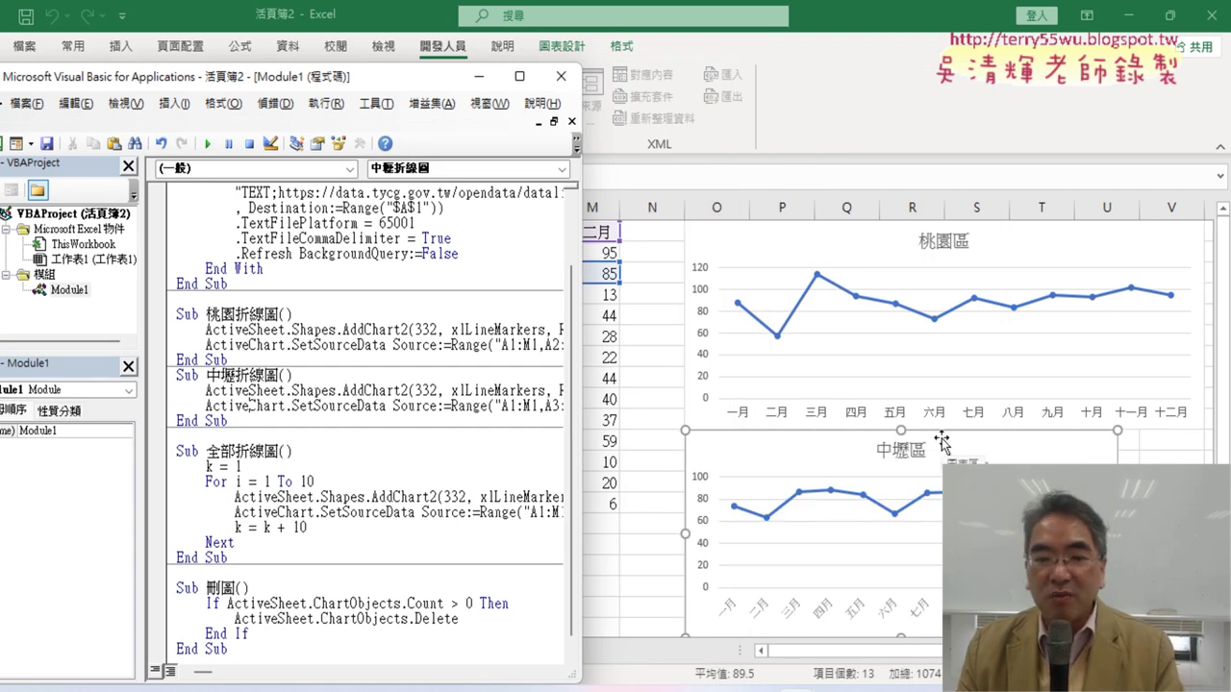
pyautogui.scroll(-1, 277, 575)
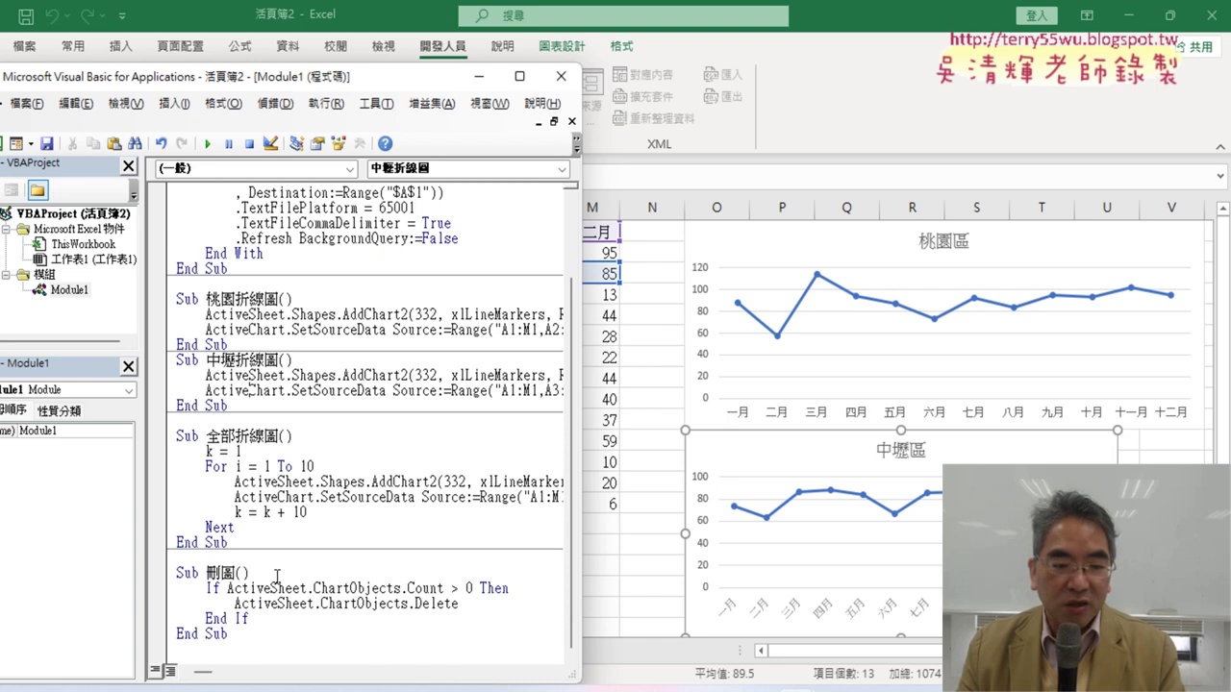
pyautogui.click(277, 575)
pyautogui.click(206, 143)
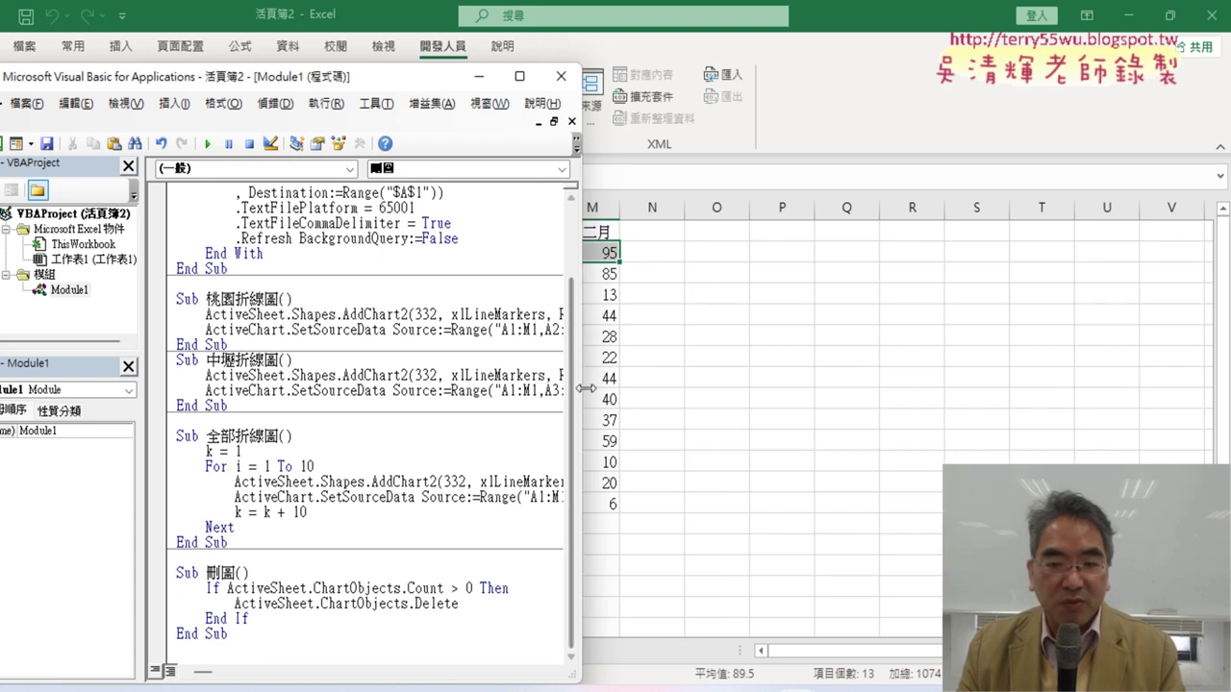
# Change both Range("M1") width and height references in Sub 中壢折線圖 to Range("O1").
pyautogui.moveTo(586, 387); pyautogui.dragTo(1144, 392)
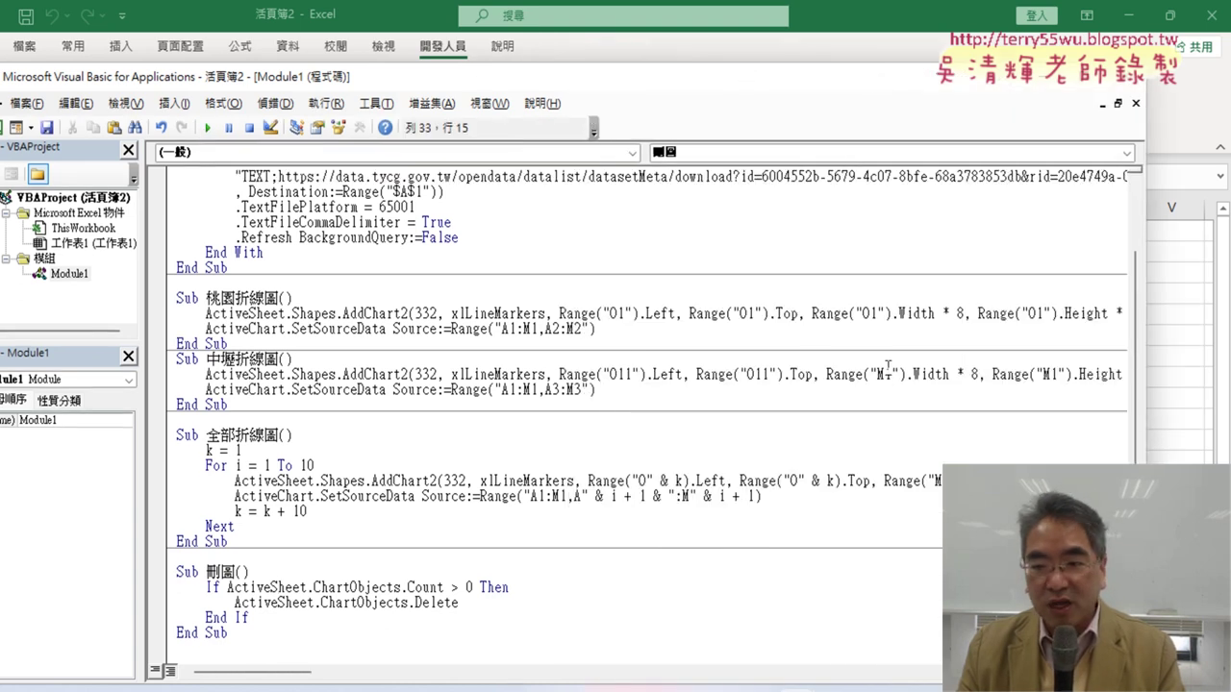
pyautogui.moveTo(887, 374); pyautogui.dragTo(878, 375)
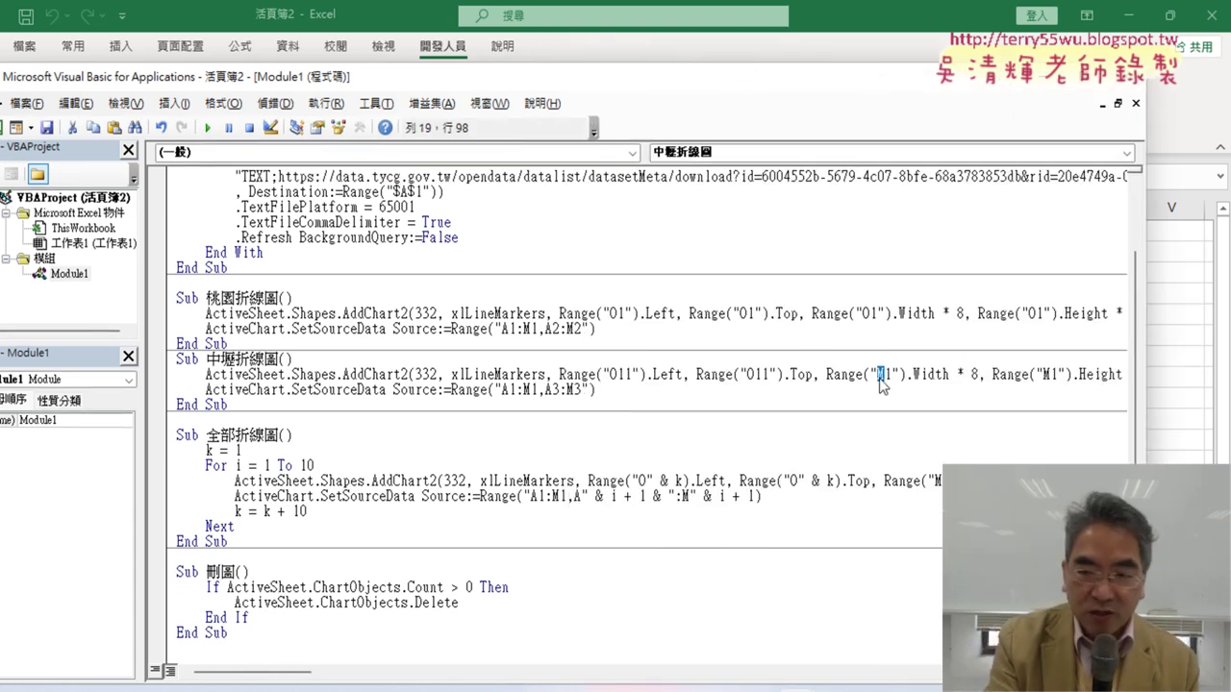
pyautogui.write('O')
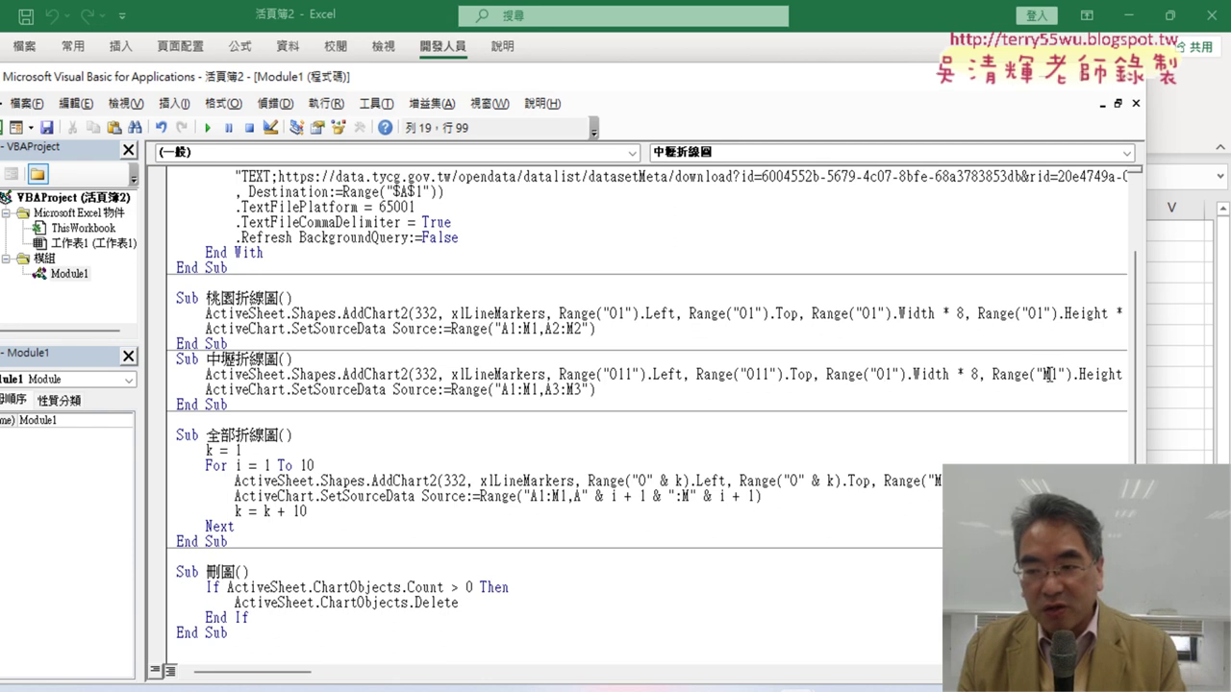
pyautogui.moveTo(1054, 374); pyautogui.dragTo(1044, 374)
pyautogui.write('O')
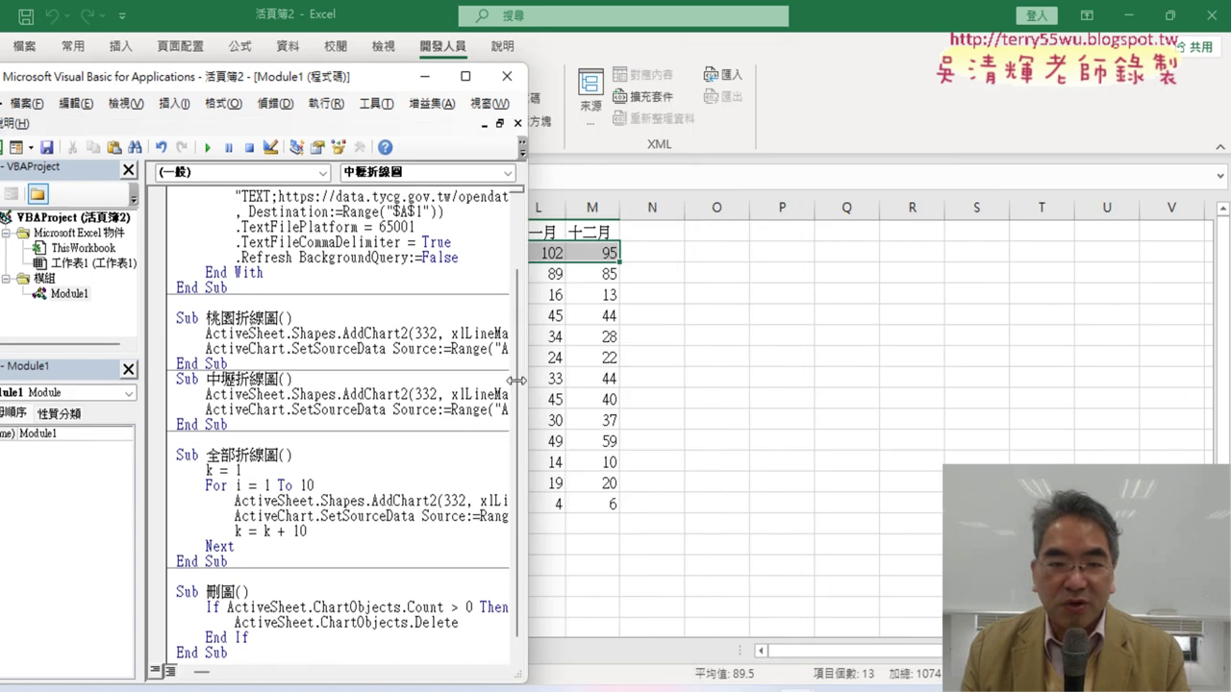
# Draw the 桃園區 and 中壢區 line charts with the updated macros, then maximize the editor.
pyautogui.moveTo(1151, 382); pyautogui.dragTo(409, 375)
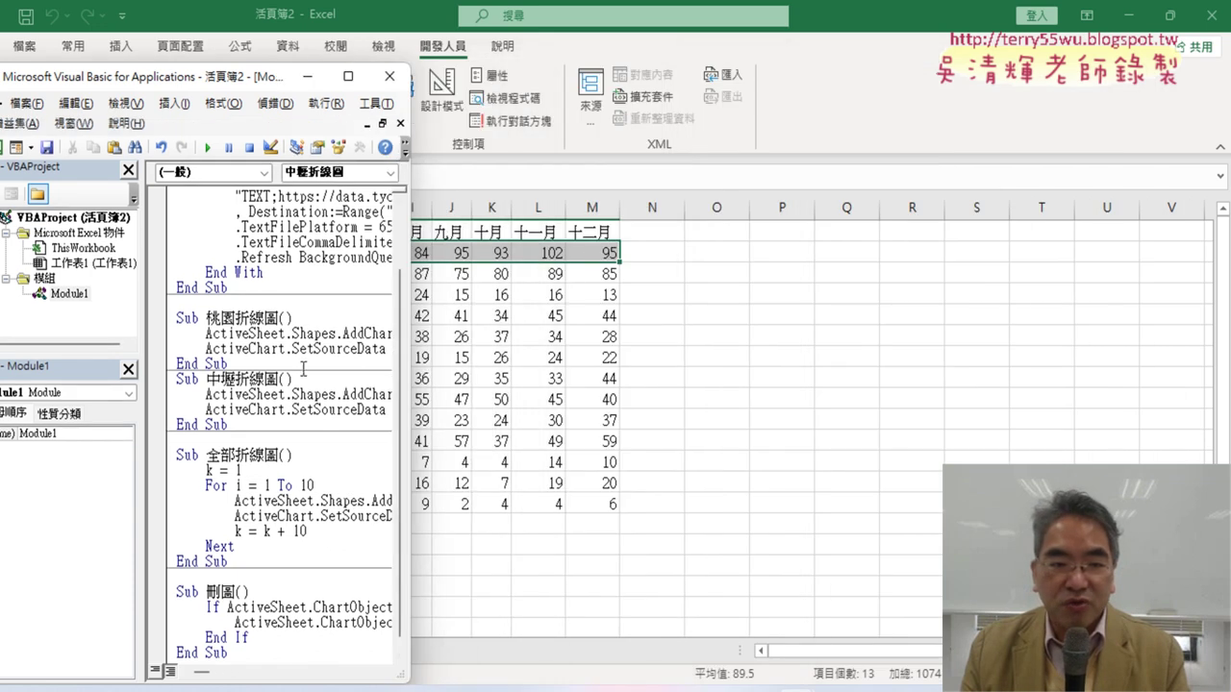
pyautogui.click(204, 150)
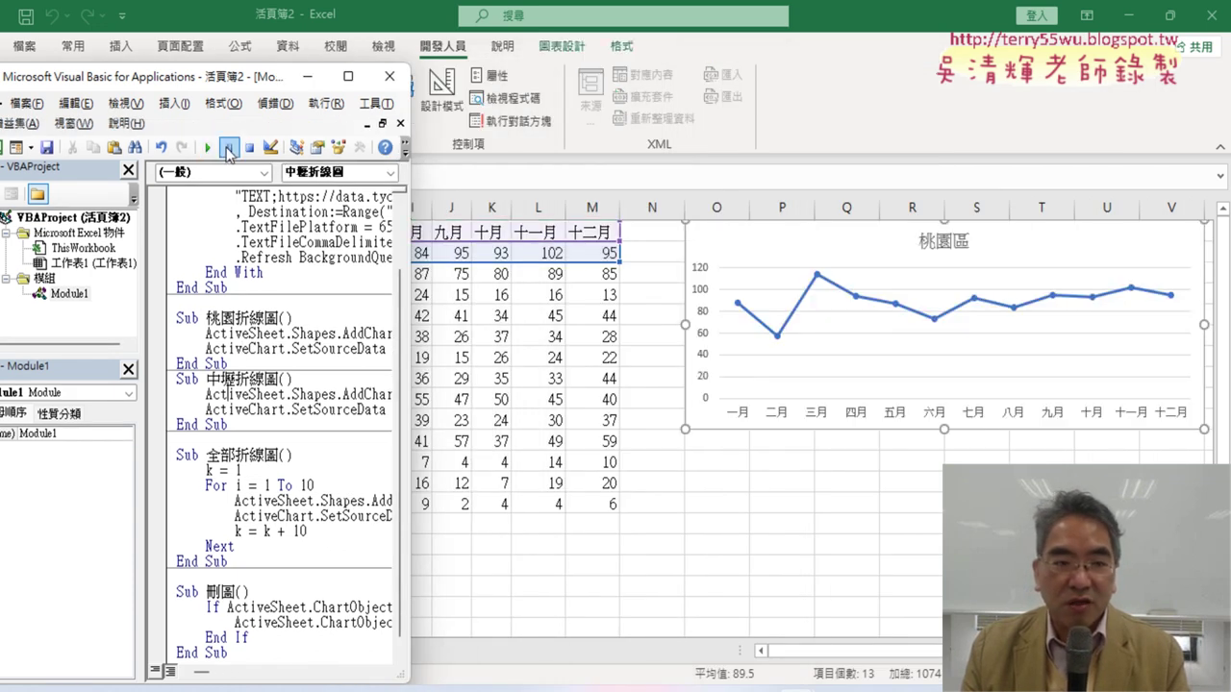
pyautogui.click(206, 150)
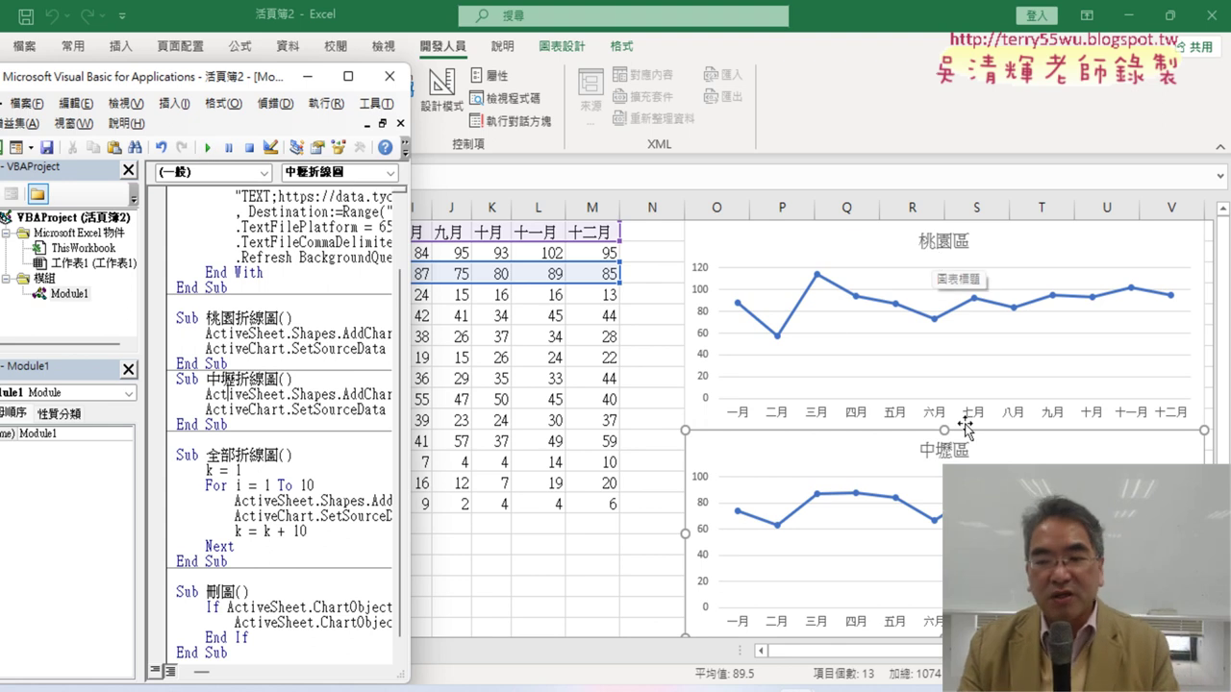
pyautogui.click(347, 76)
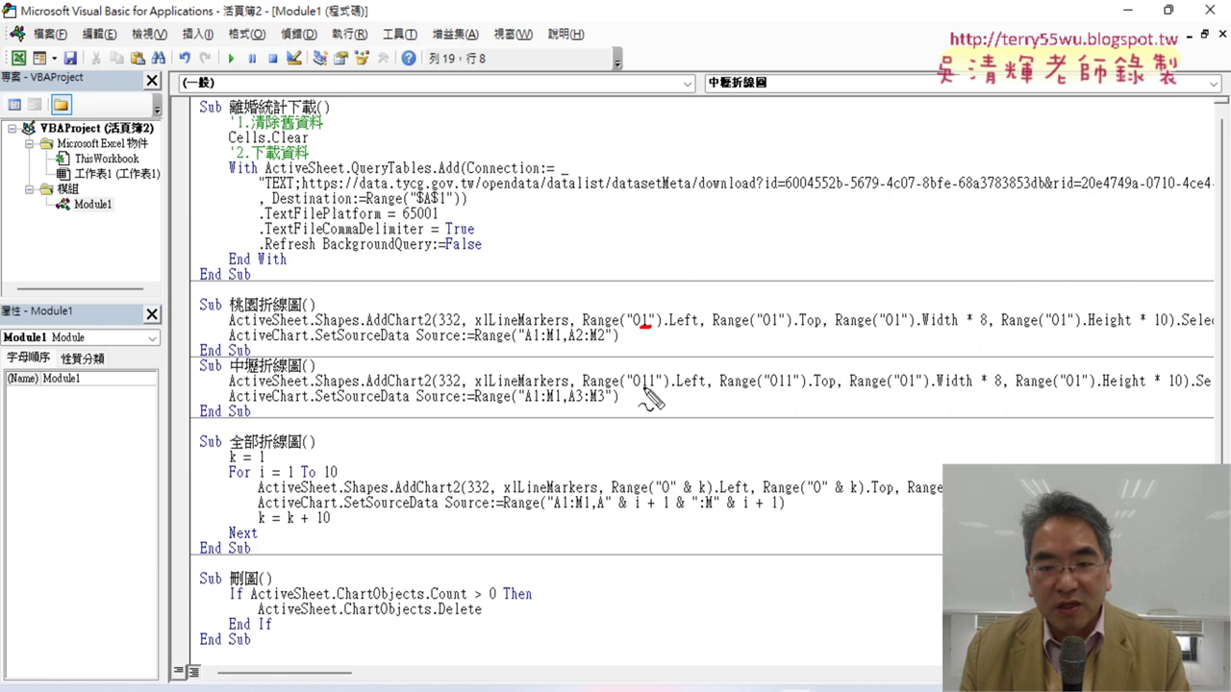
# Mark up the O1 reference and chart row numbers, clear the marks, and restore the VBA window.
pyautogui.moveTo(765, 327); pyautogui.dragTo(784, 326)
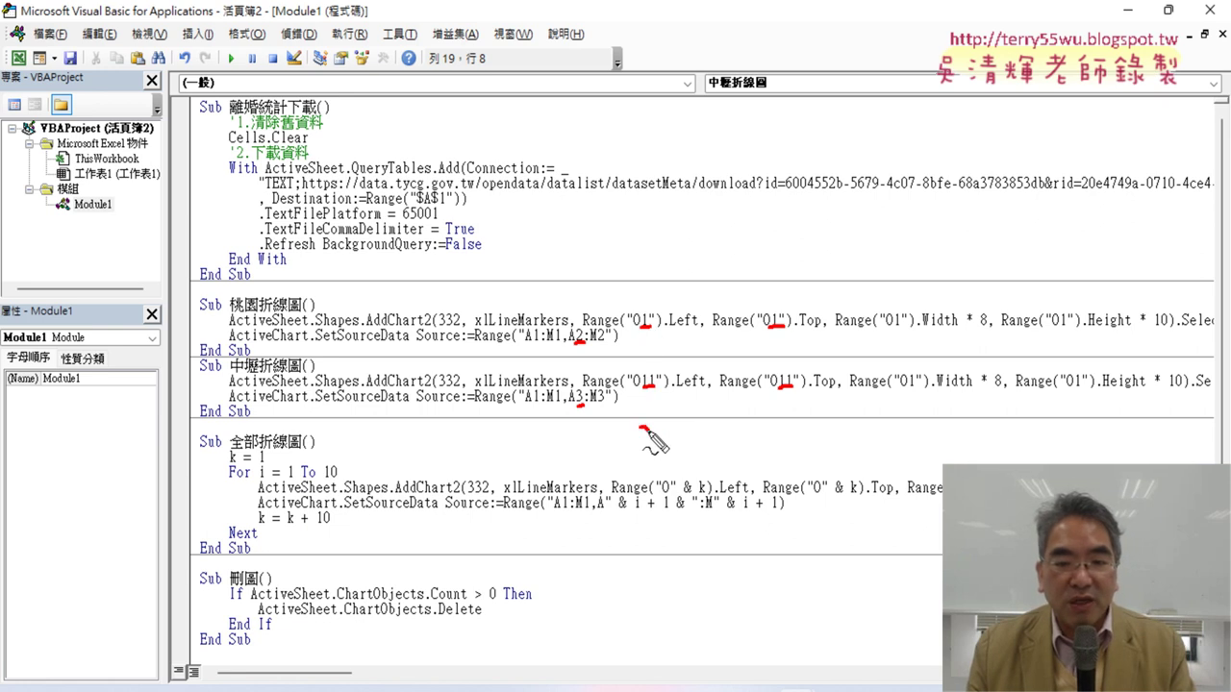
pyautogui.moveTo(657, 424); pyautogui.dragTo(660, 487)
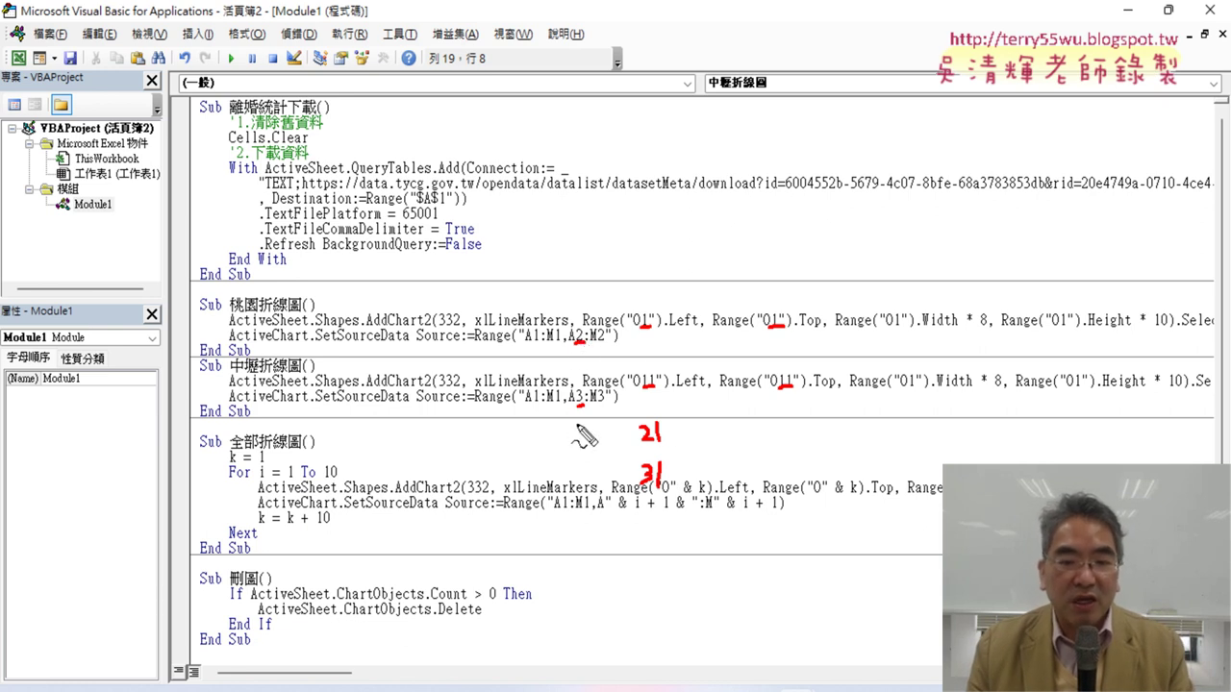
pyautogui.moveTo(579, 432); pyautogui.dragTo(589, 486)
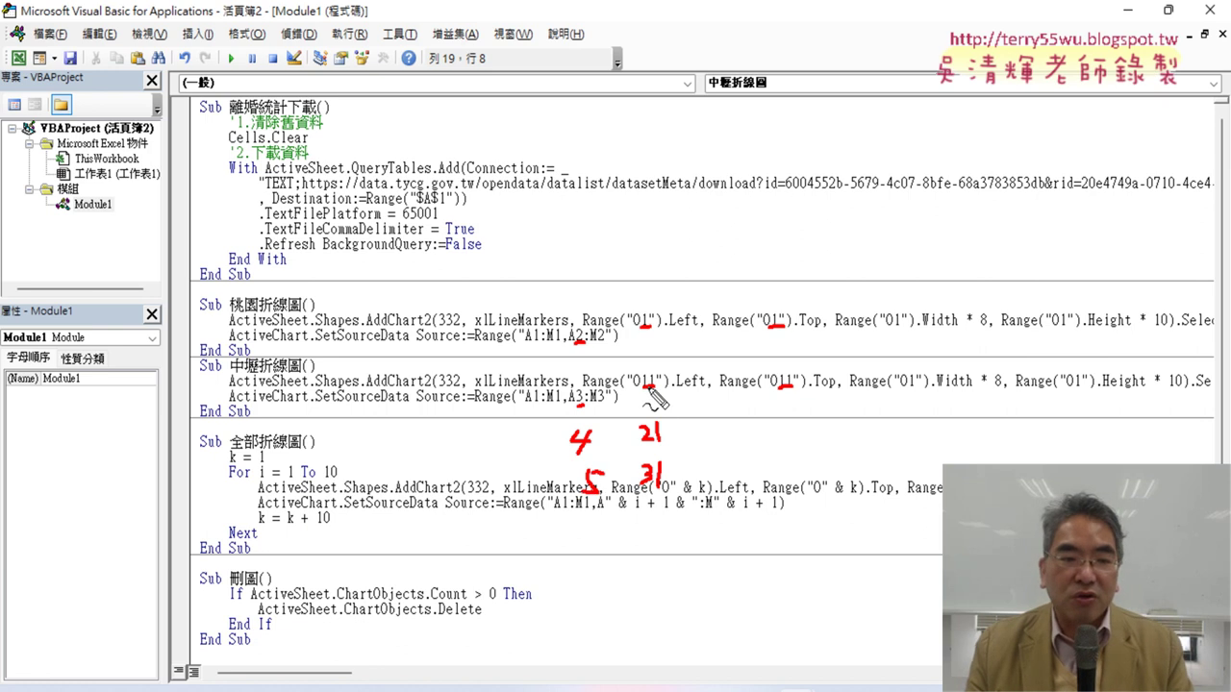
pyautogui.press('Escape')
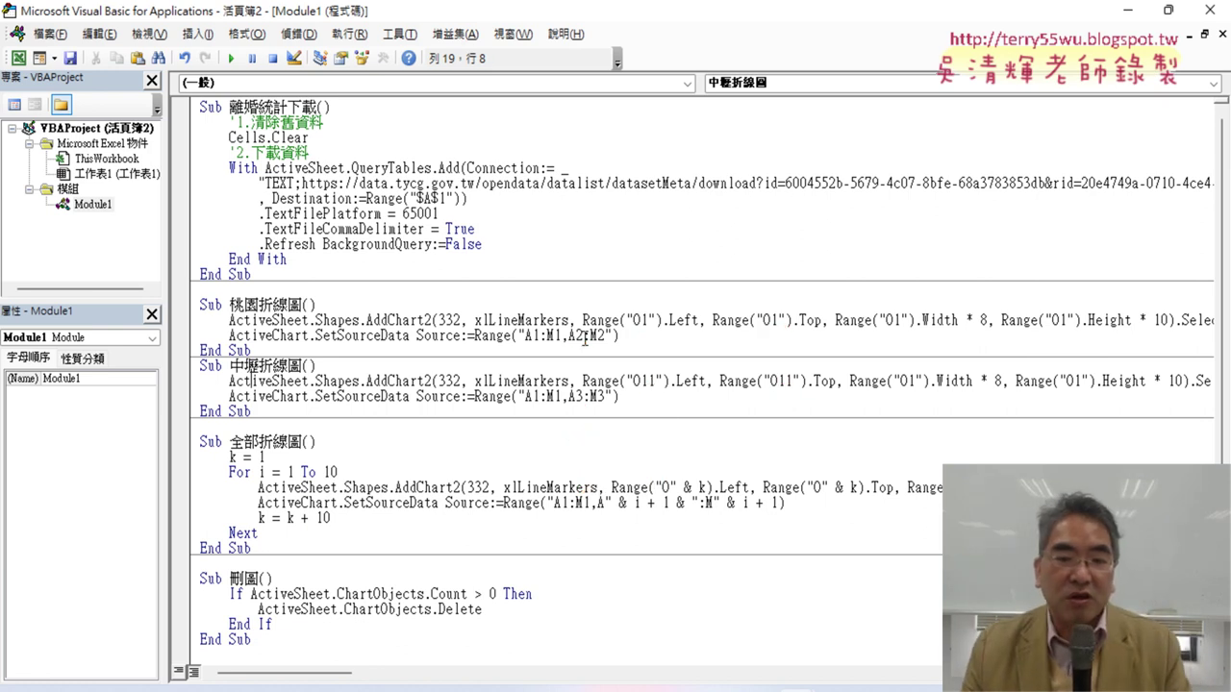
pyautogui.moveTo(448, 11); pyautogui.dragTo(623, 47)
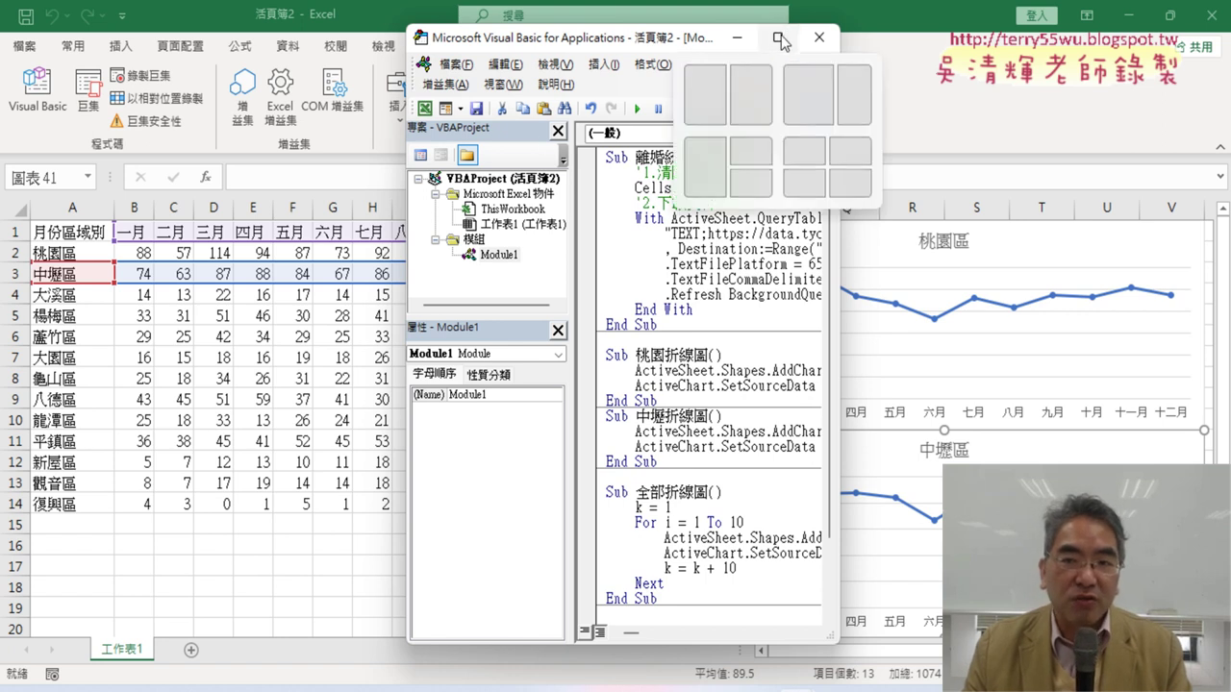
# Check both district charts beside the code, then maximize the VBA editor.
pyautogui.moveTo(604, 48); pyautogui.dragTo(291, 44)
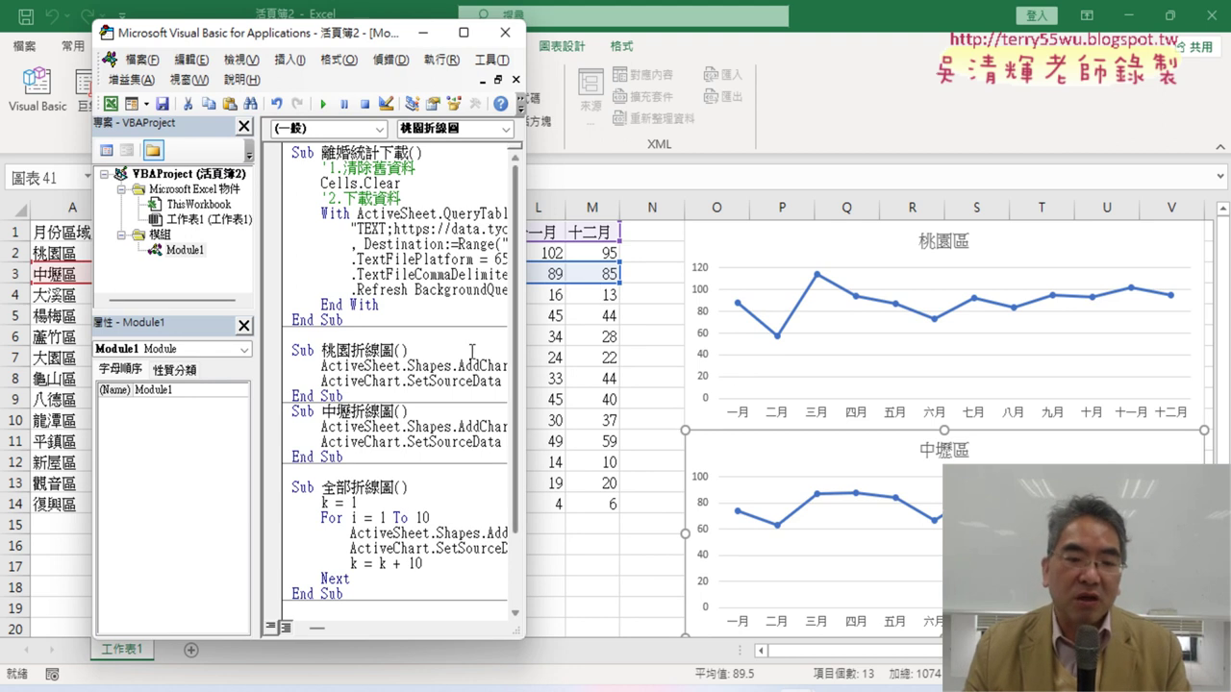
pyautogui.scroll(-2, 385, 476)
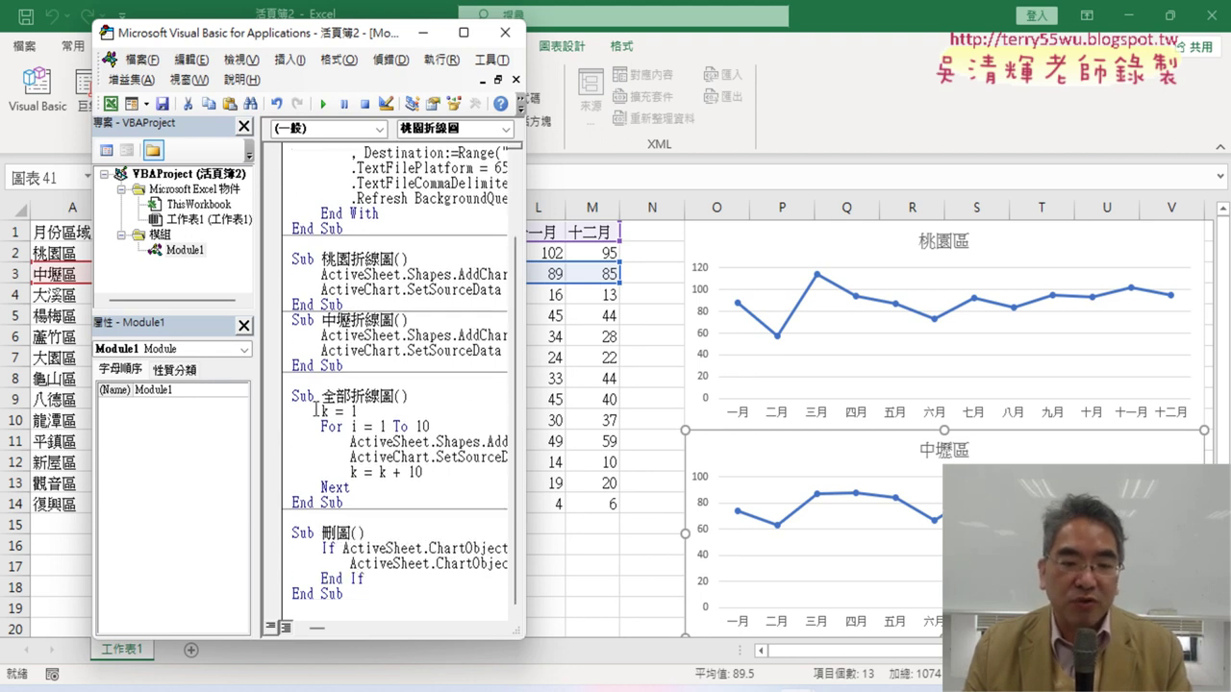
pyautogui.scroll(1, 430, 413)
pyautogui.scroll(1, 392, 375)
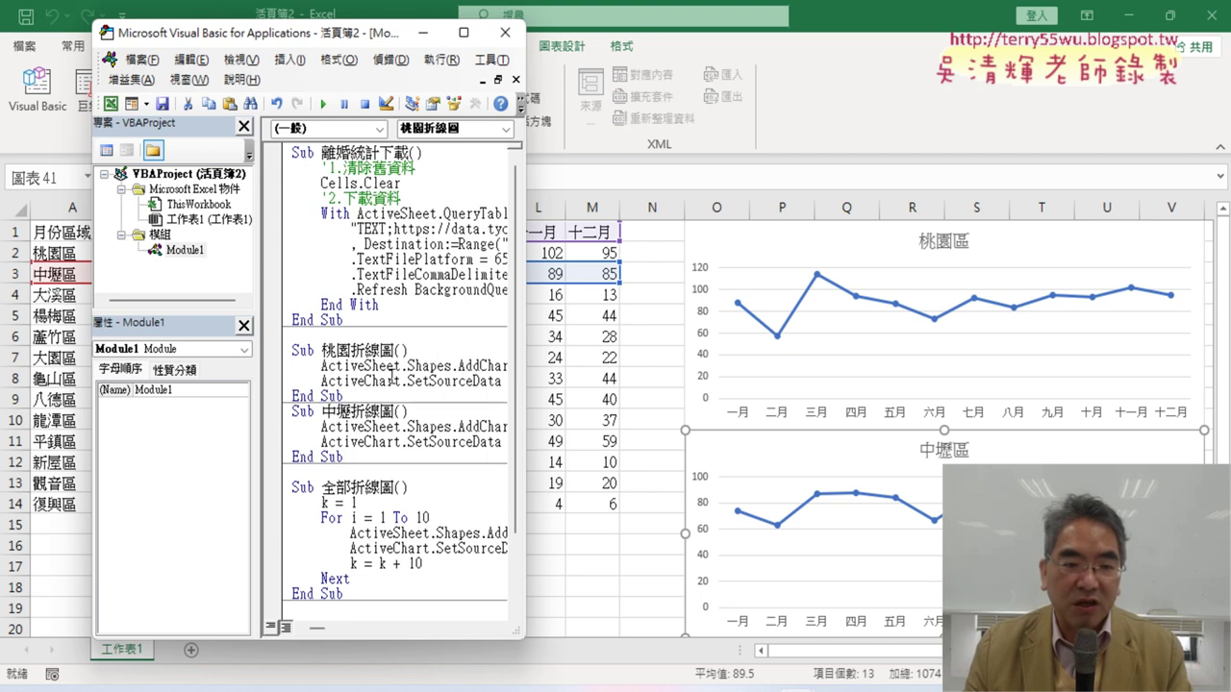
pyautogui.click(463, 31)
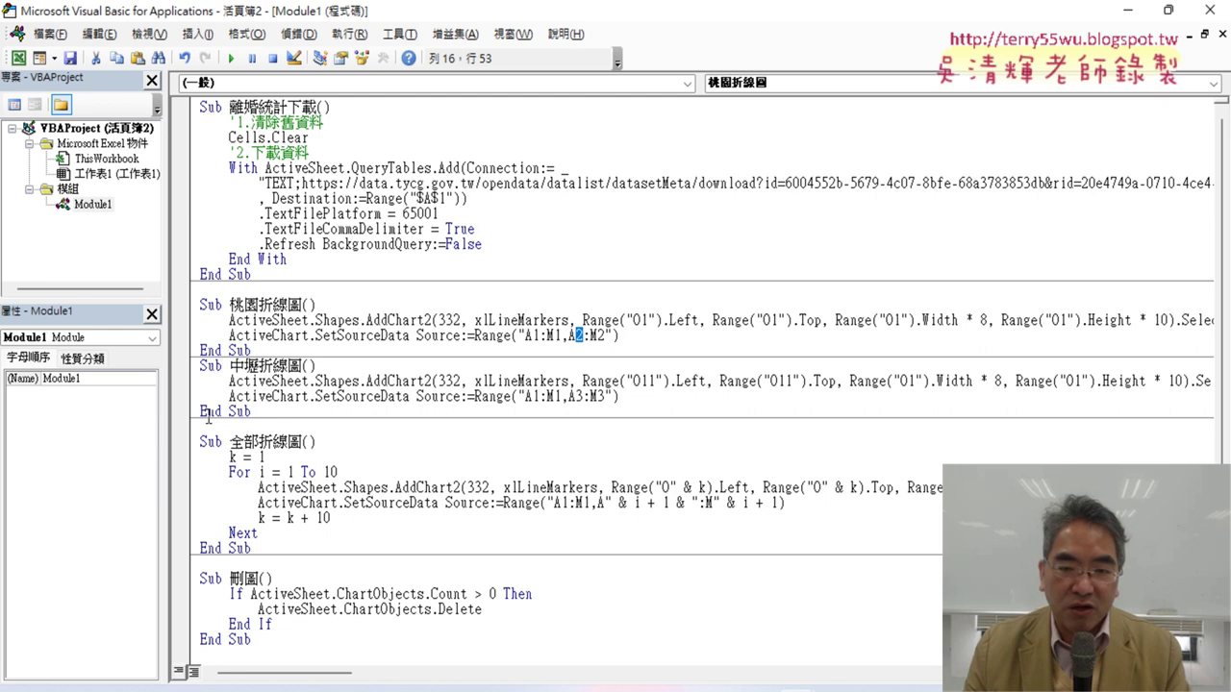
# Copy the 桃園折線圖 and 中壢折線圖 macros and switch to the Google Docs notes.
pyautogui.moveTo(308, 413); pyautogui.dragTo(200, 305)
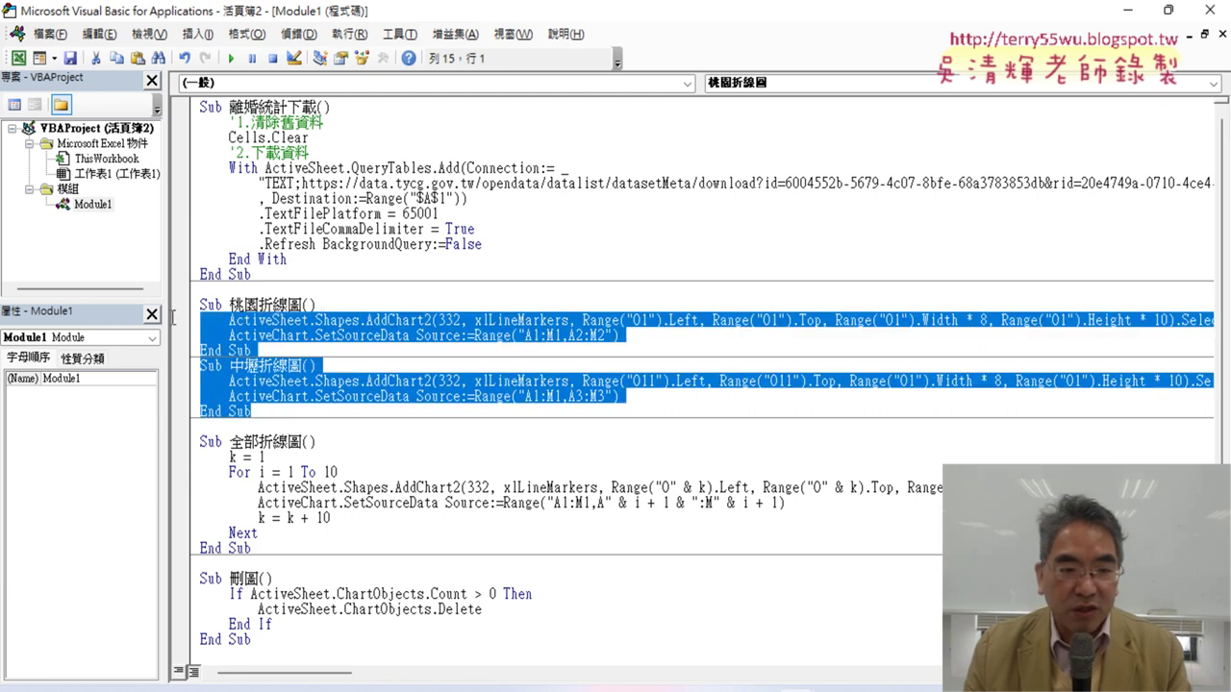
pyautogui.rightClick(249, 323)
pyautogui.click(318, 361)
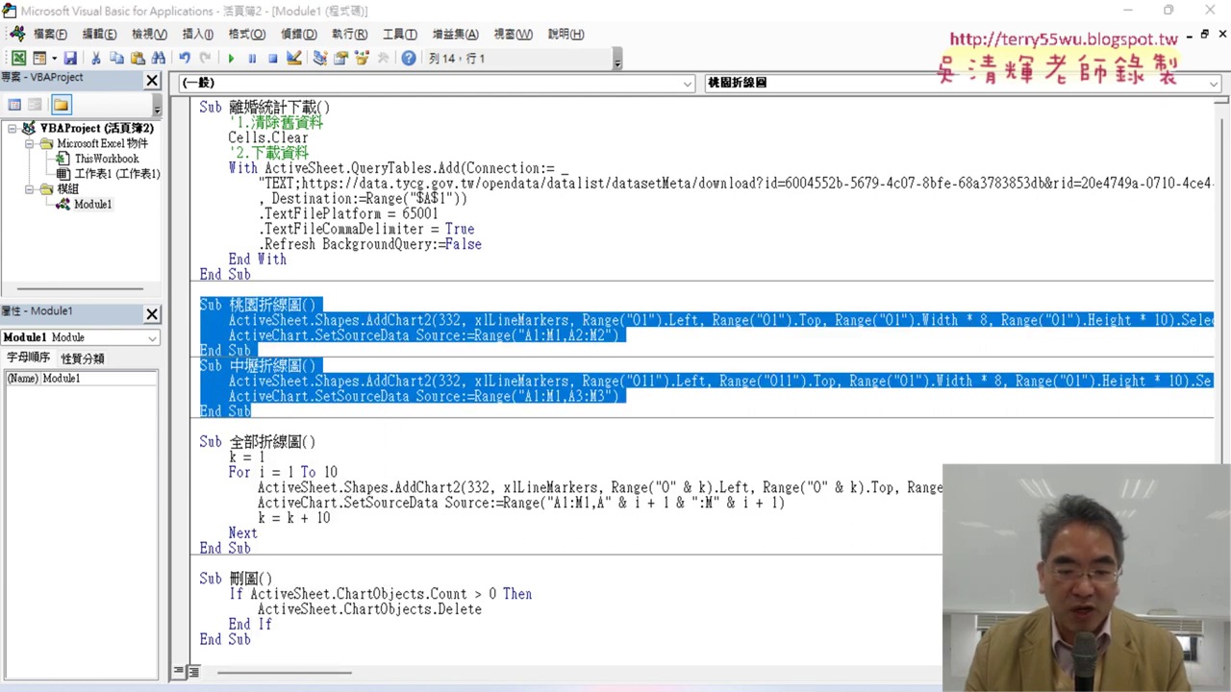
pyautogui.moveTo(798, 691)
pyautogui.moveTo(740, 688)
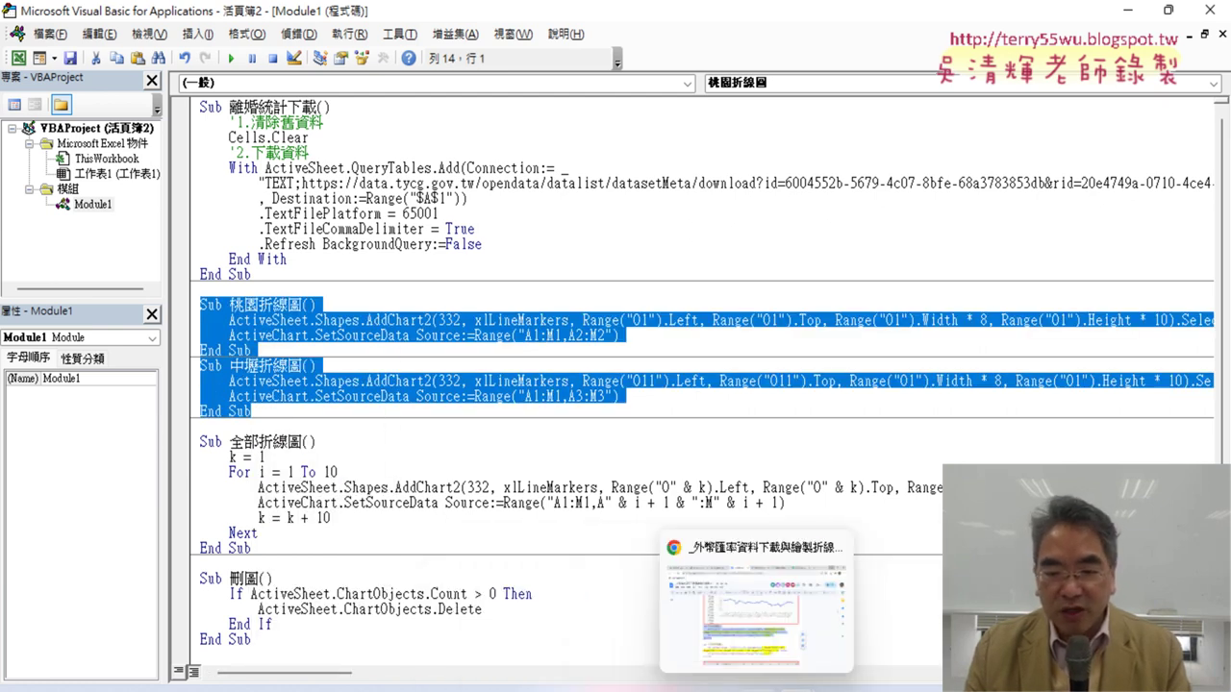
pyautogui.click(739, 612)
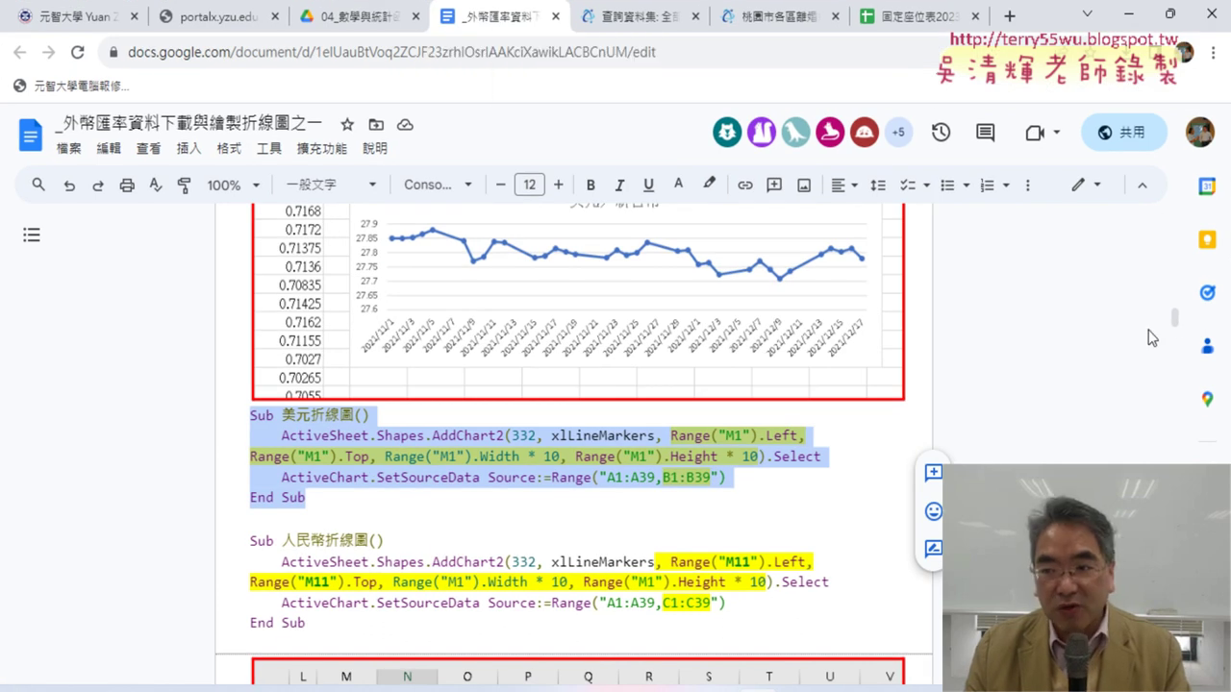
# Change the 桃園 macro's width and height references from Range("M1") to Range("O1").
pyautogui.moveTo(1173, 318); pyautogui.dragTo(1173, 635)
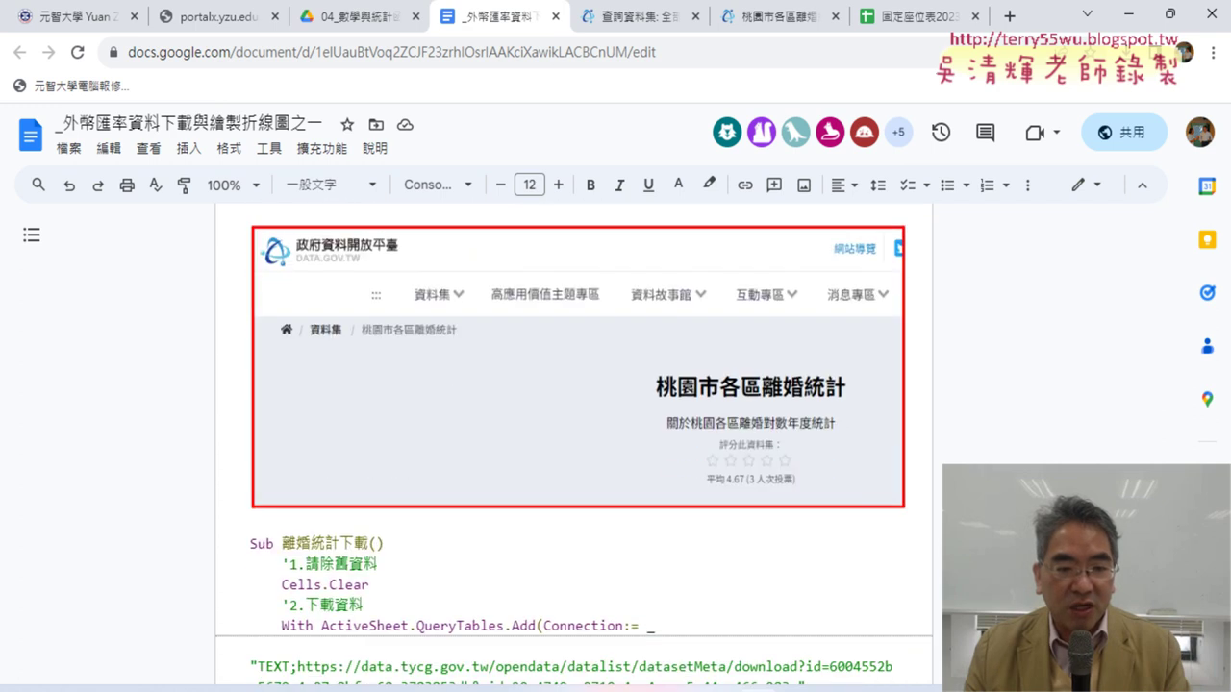
pyautogui.scroll(-2, 574, 445)
pyautogui.scroll(-2, 574, 444)
pyautogui.scroll(-1, 574, 444)
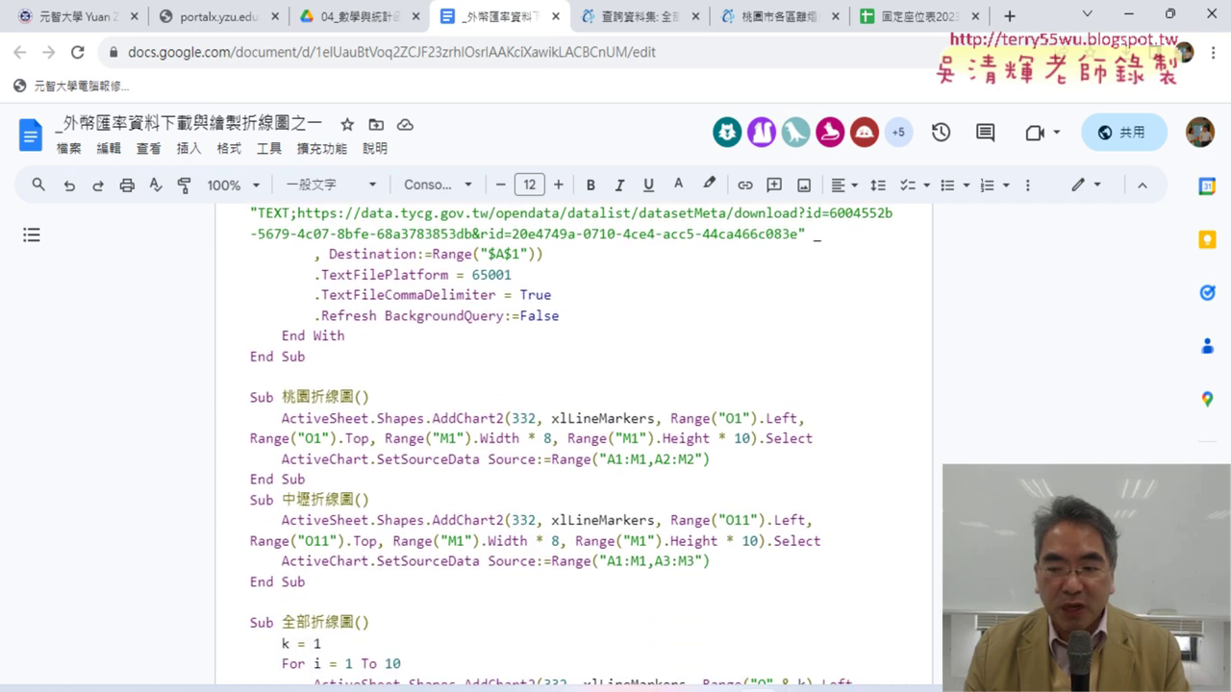
pyautogui.scroll(-1, 574, 444)
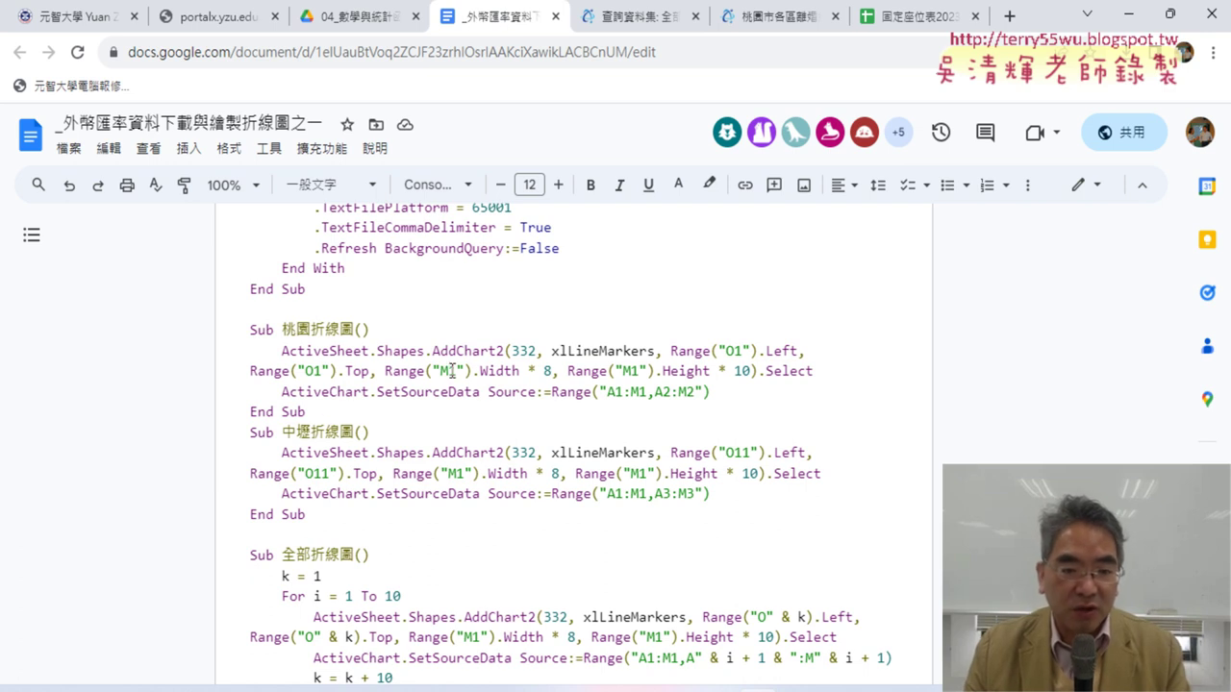
pyautogui.click(445, 371)
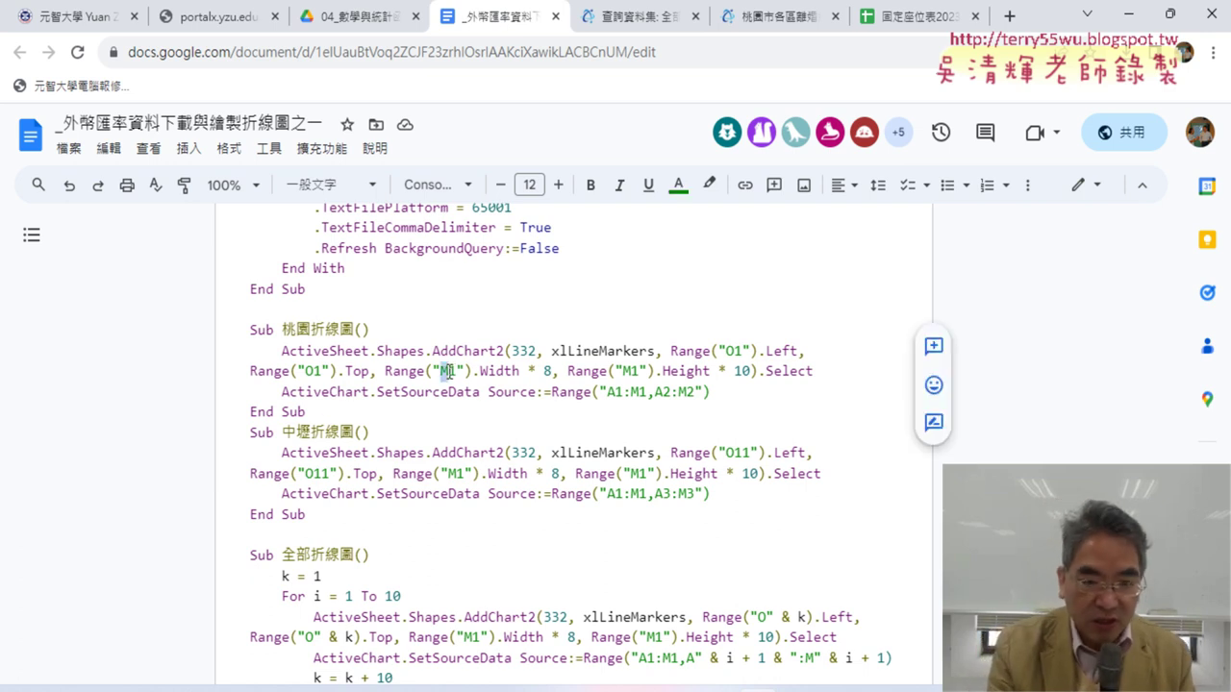
pyautogui.press('BackSpace')
pyautogui.write('O')
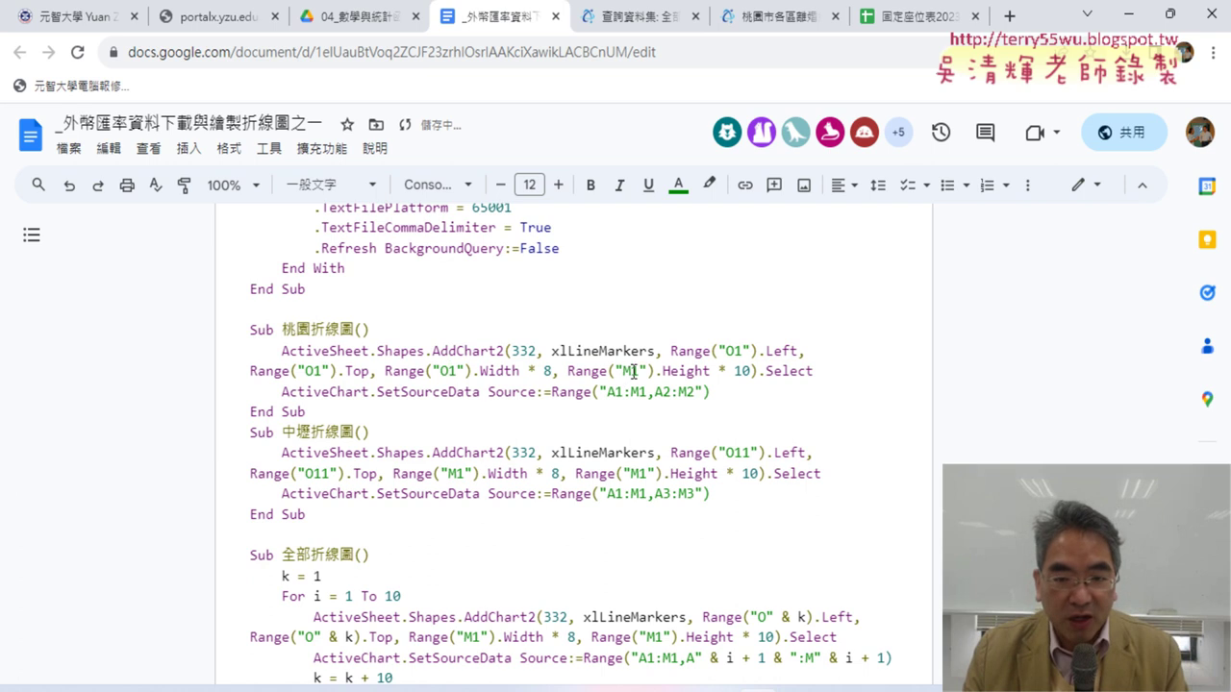
pyautogui.moveTo(634, 371); pyautogui.dragTo(620, 377)
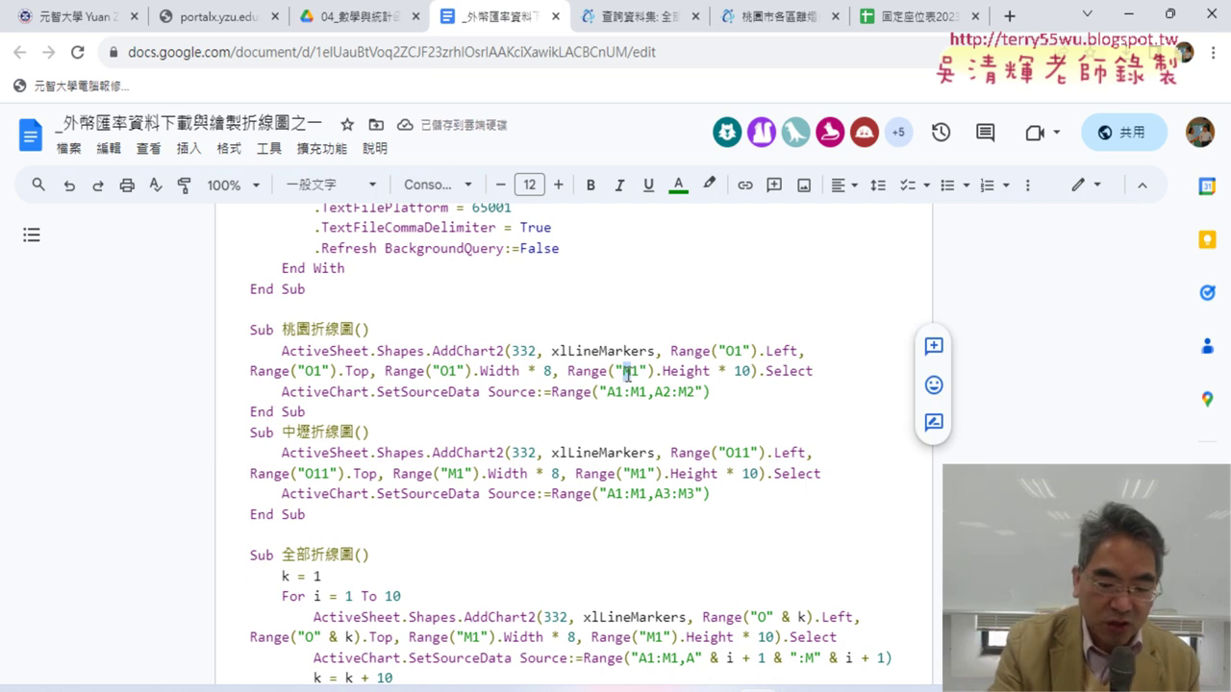
pyautogui.write('O')
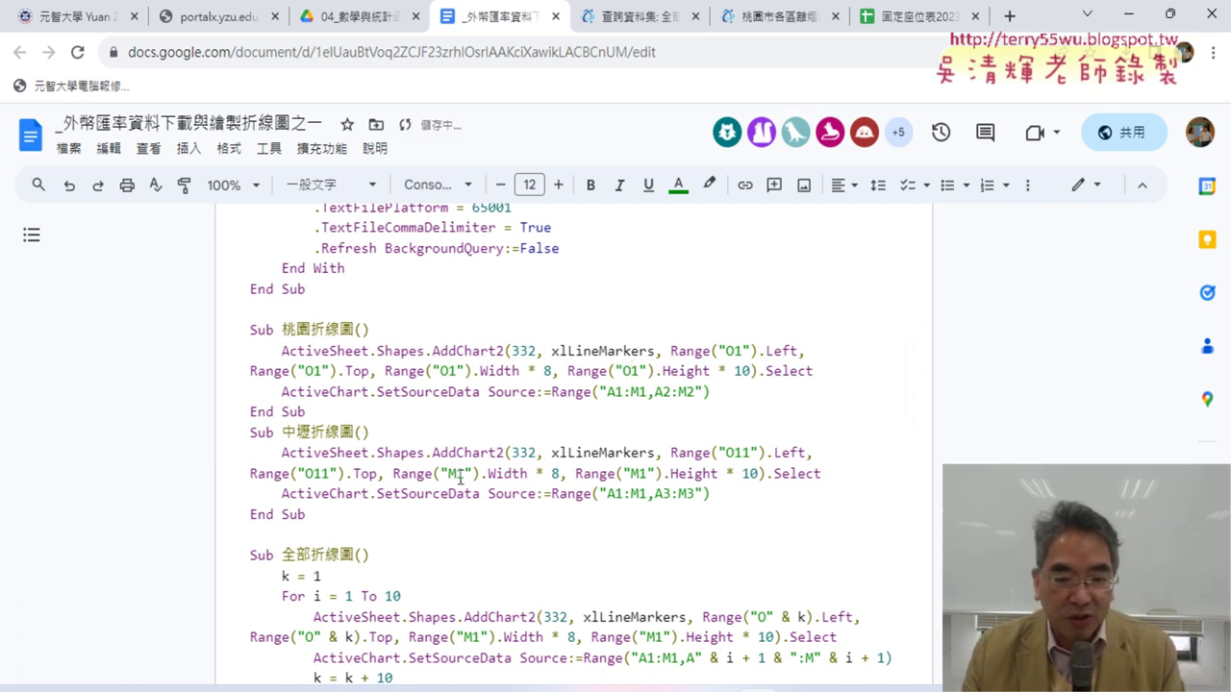
# Change the 中壢 macro's width and height references from Range("M1") to Range("O1").
pyautogui.moveTo(462, 473); pyautogui.dragTo(448, 473)
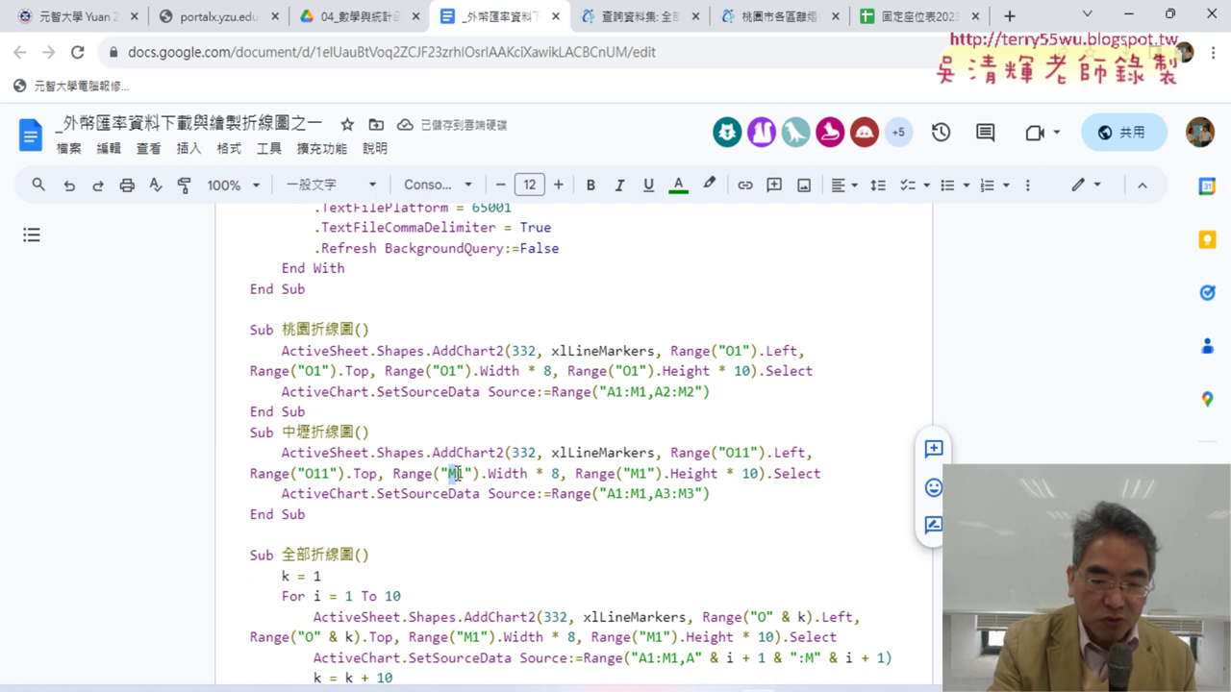
pyautogui.write('O')
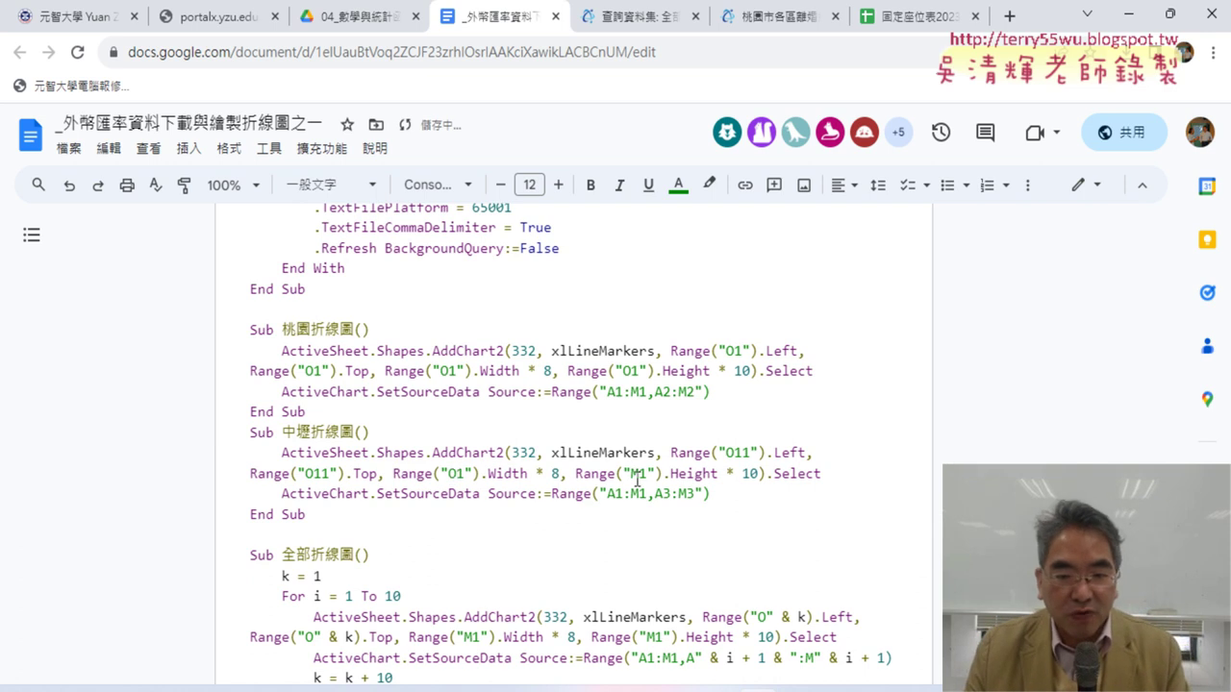
pyautogui.moveTo(642, 473); pyautogui.dragTo(635, 473)
pyautogui.write('O')
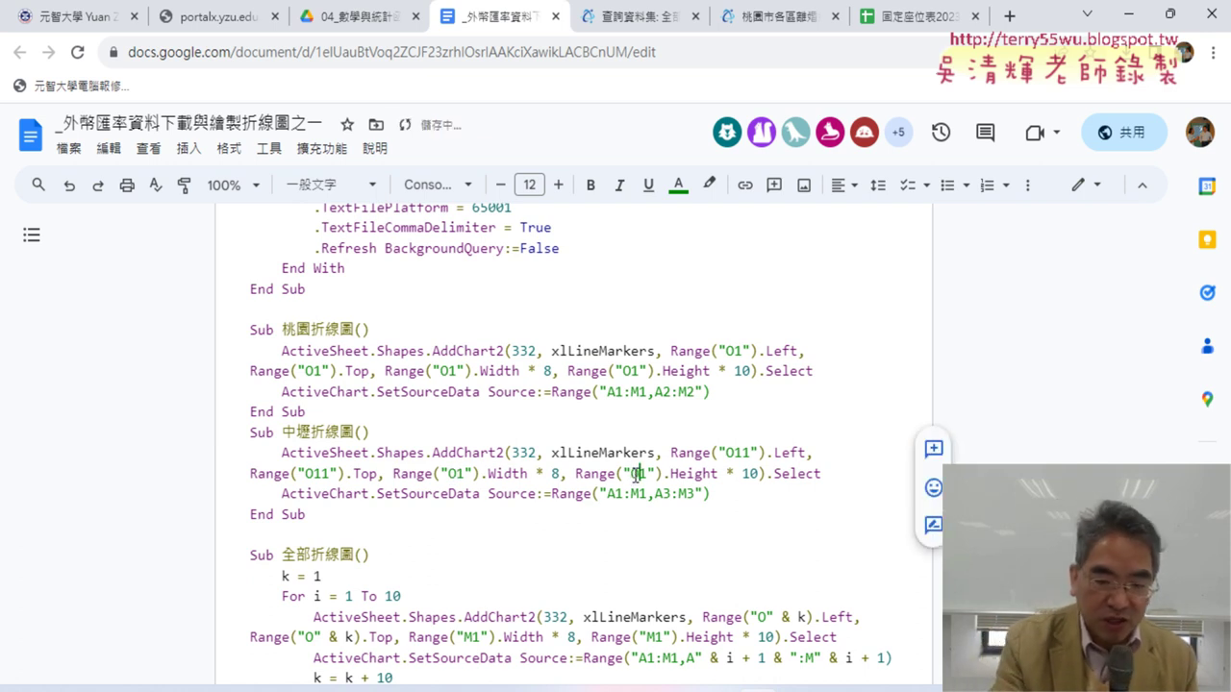